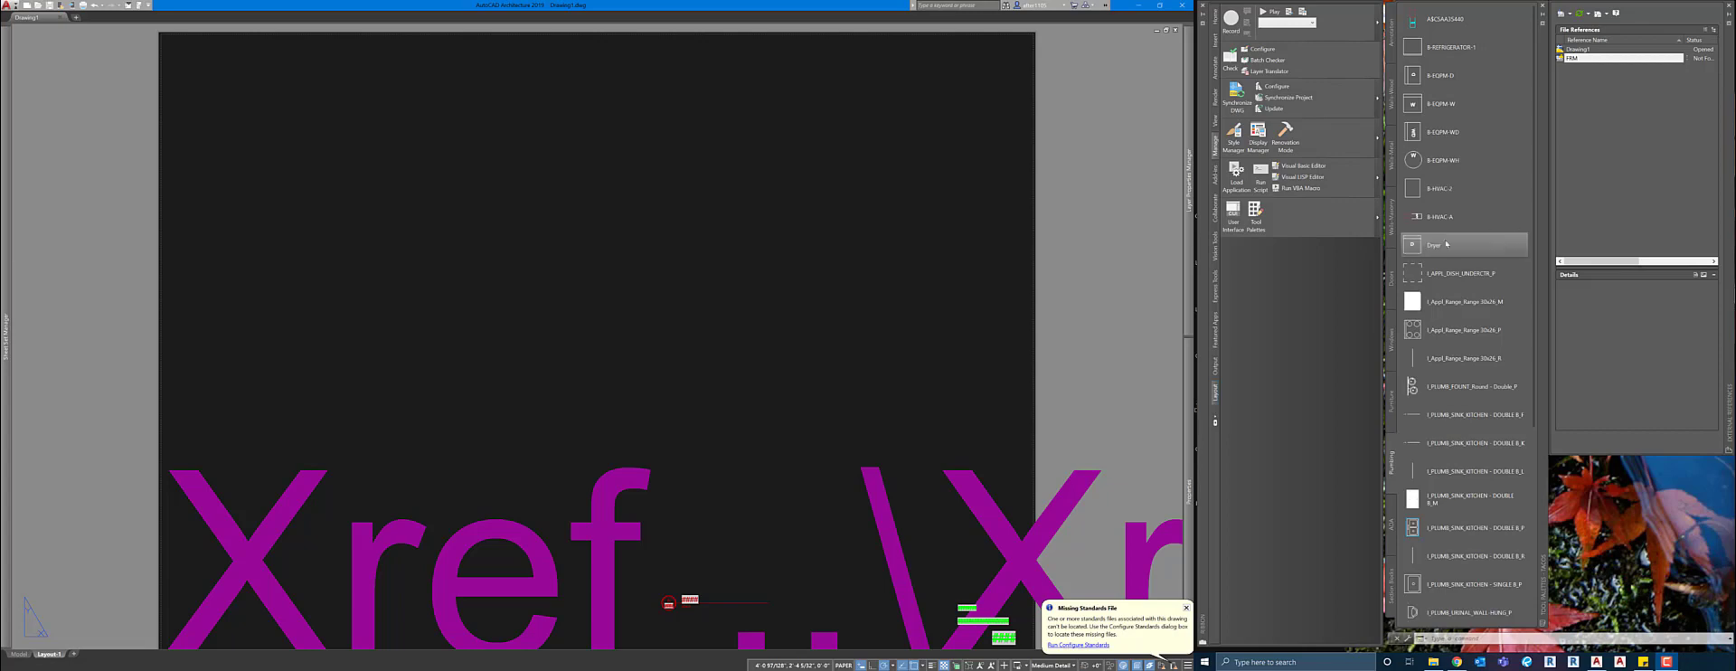
# Float the Sheet Set Manager palette over the drawing area and close it.
pyautogui.moveTo(6, 334)
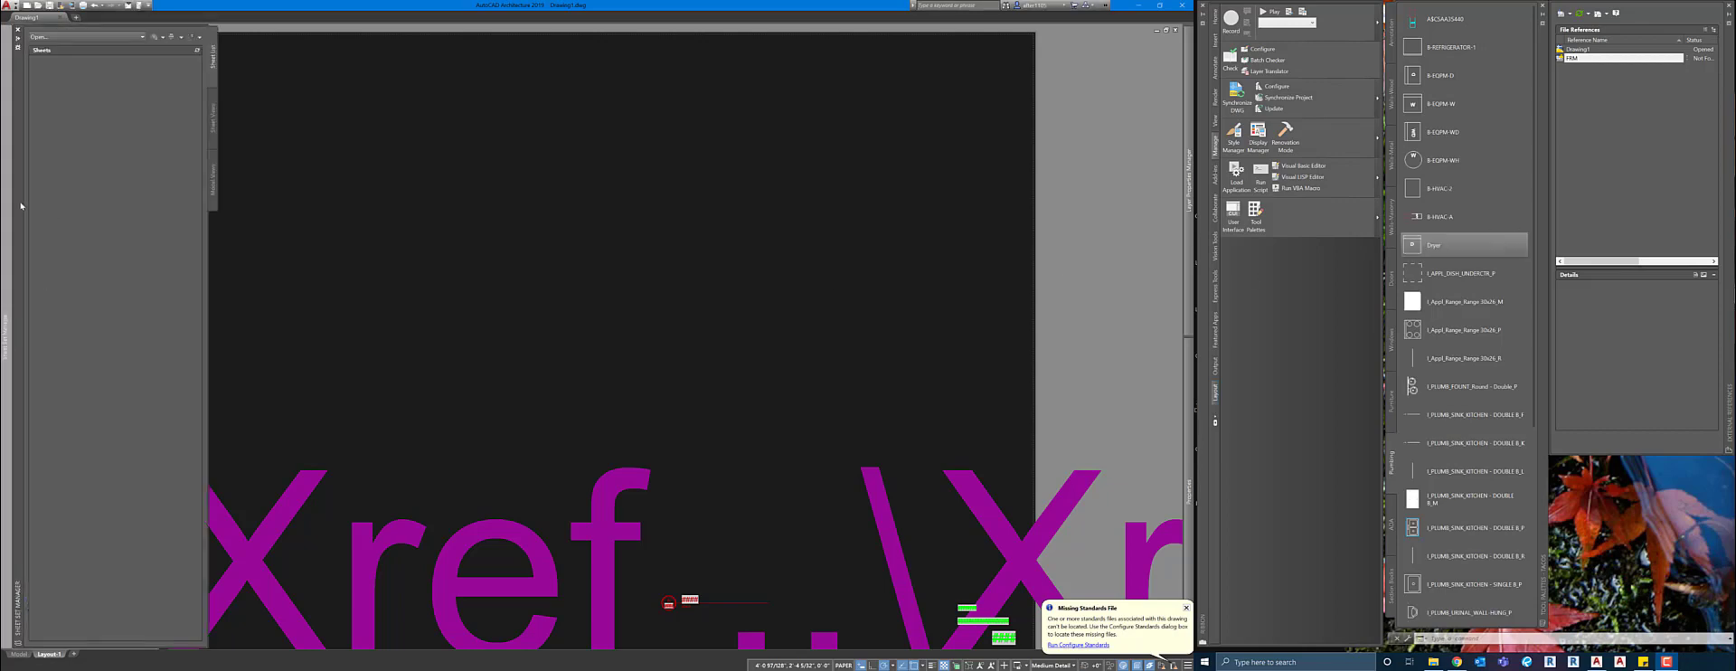
pyautogui.moveTo(21, 206)
pyautogui.mouseDown()
pyautogui.moveTo(515, 298)
pyautogui.moveTo(473, 233)
pyautogui.mouseUp()
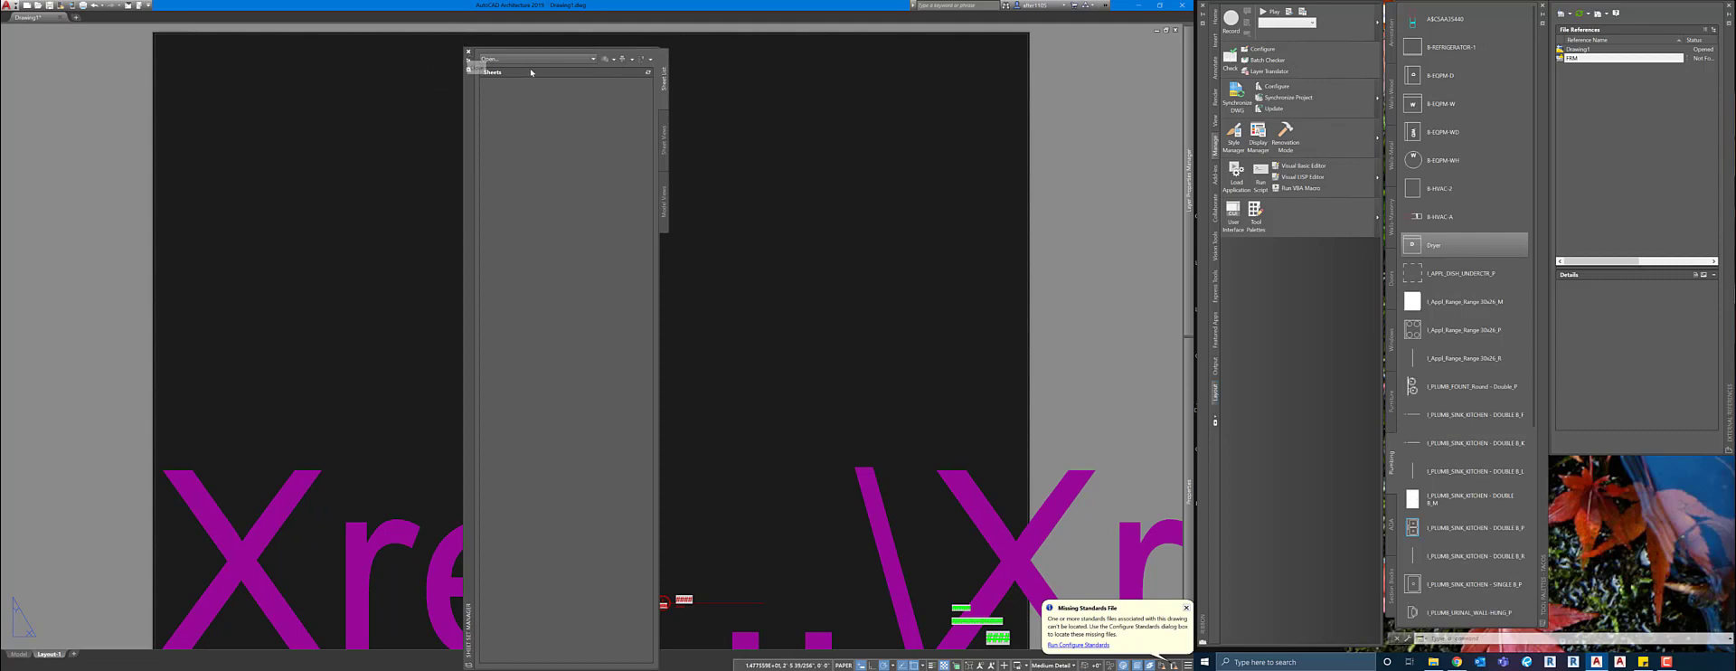
pyautogui.click(469, 52)
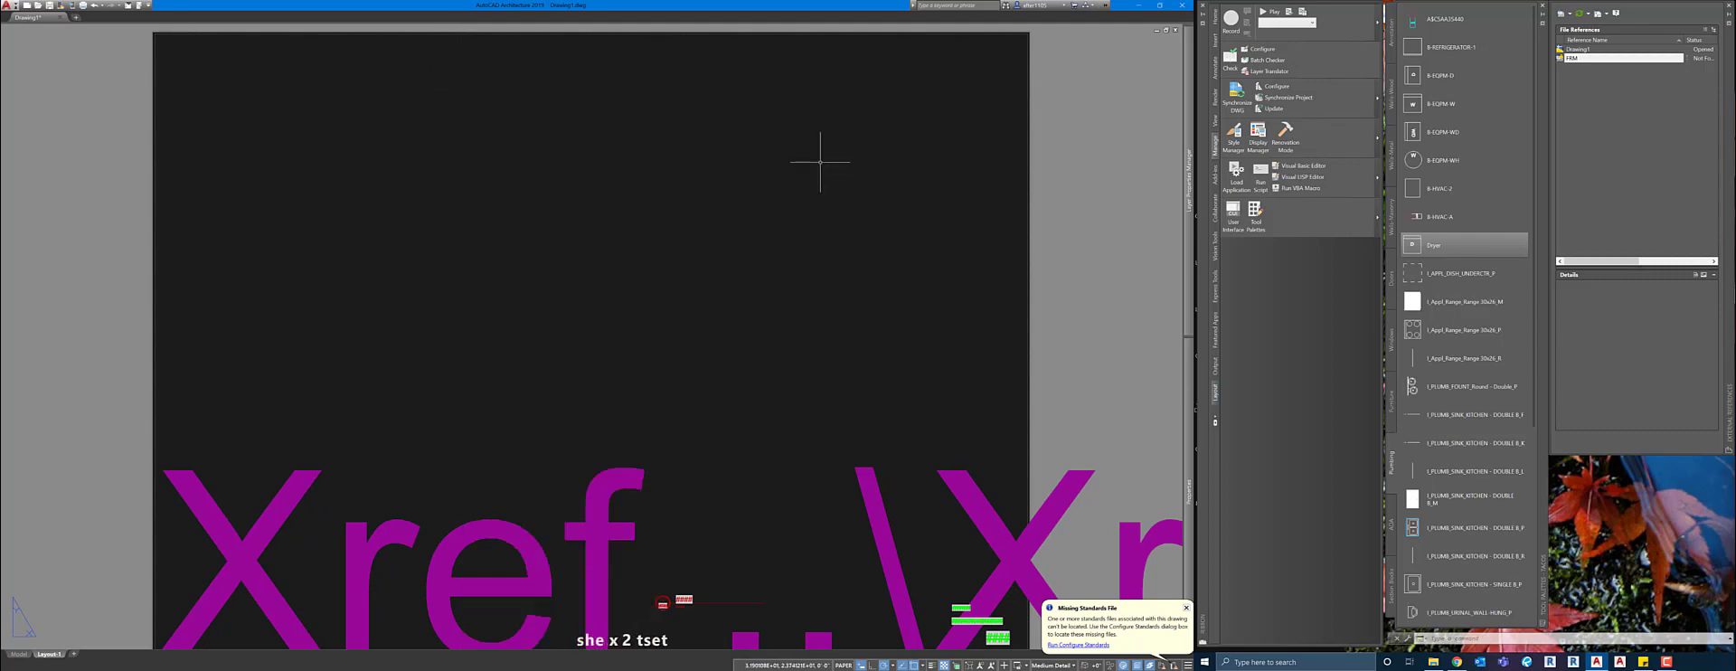
# Reopen the Sheet Set Manager with the SHEETSET command and anchor the palette on the left.
pyautogui.press('Return')
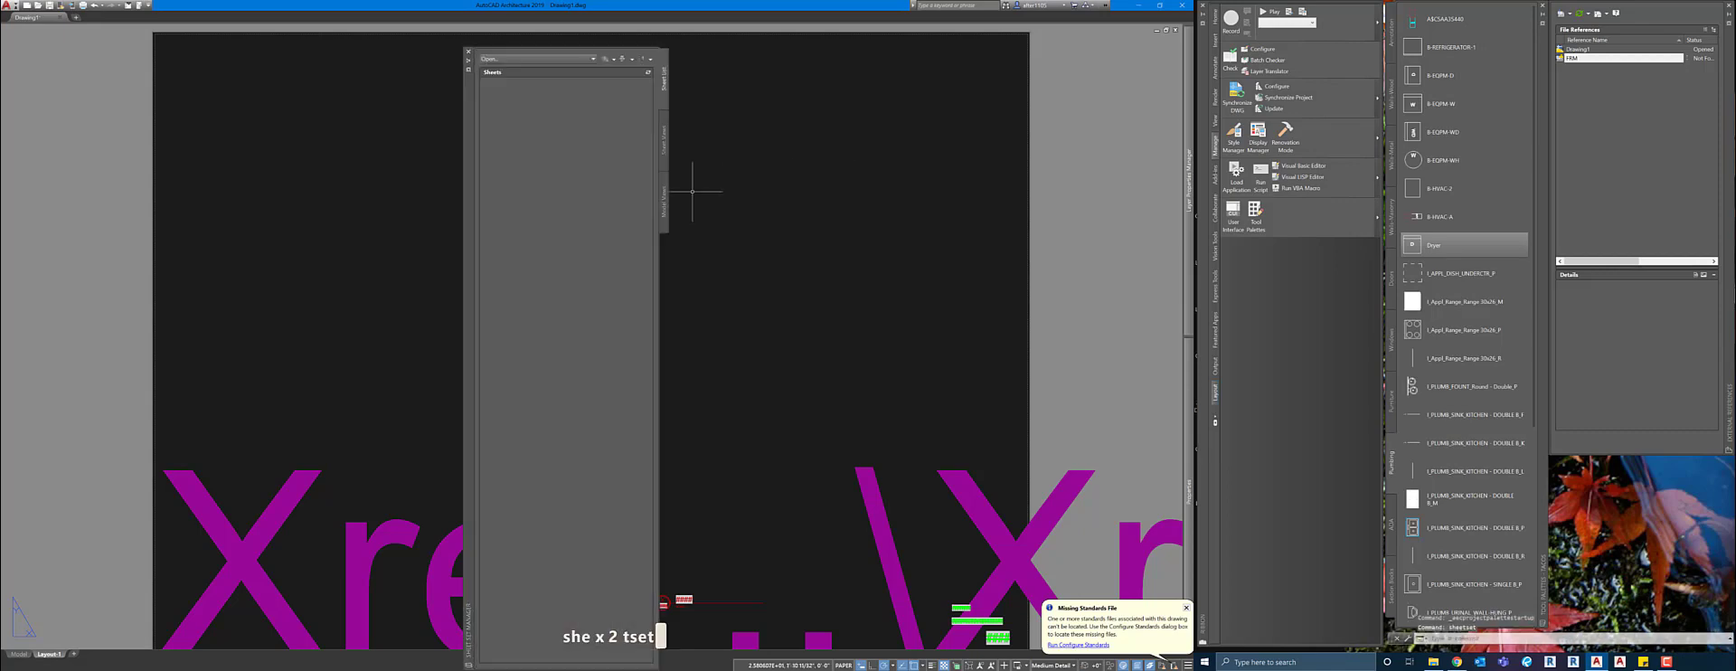
pyautogui.moveTo(468, 216); pyautogui.dragTo(444, 217)
pyautogui.rightClick(444, 217)
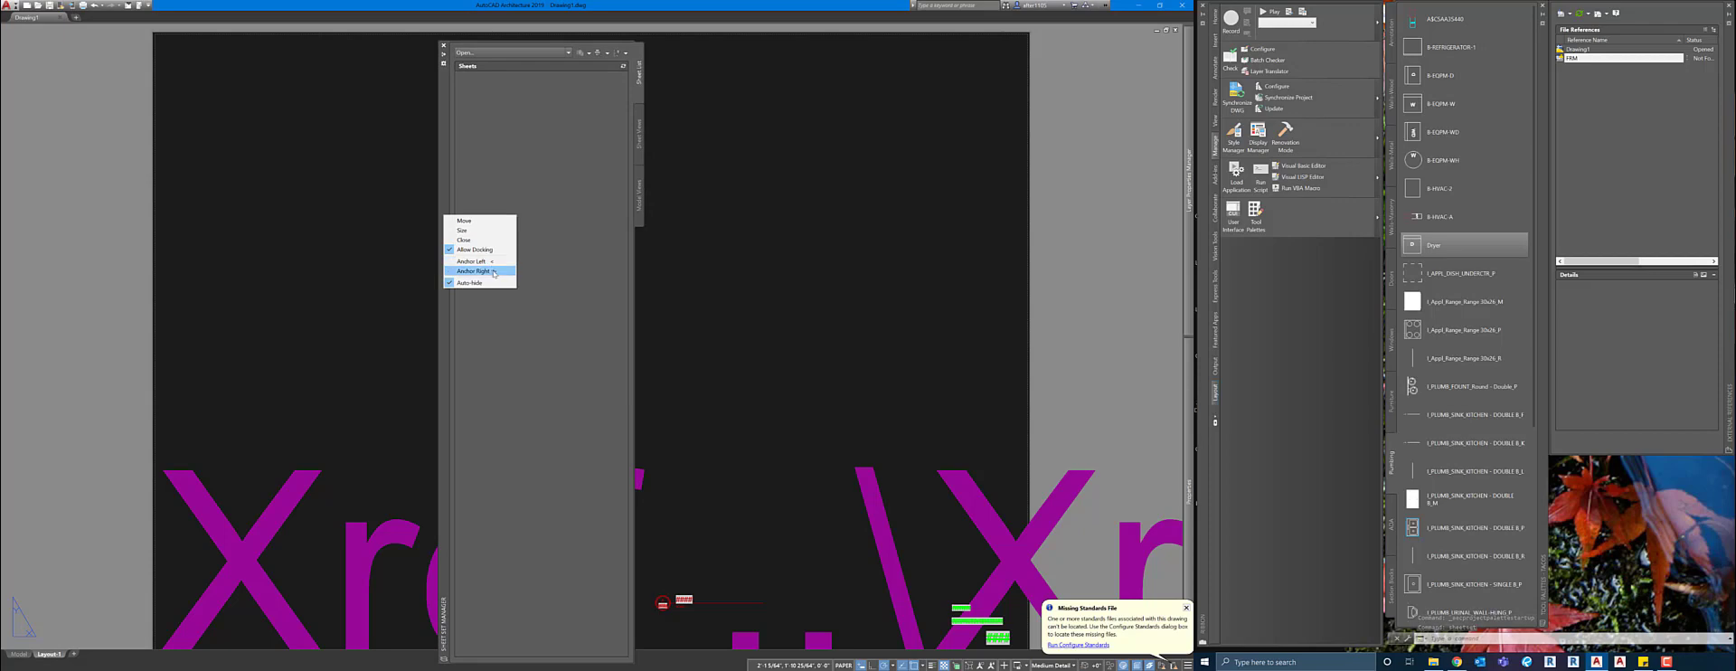
pyautogui.click(472, 261)
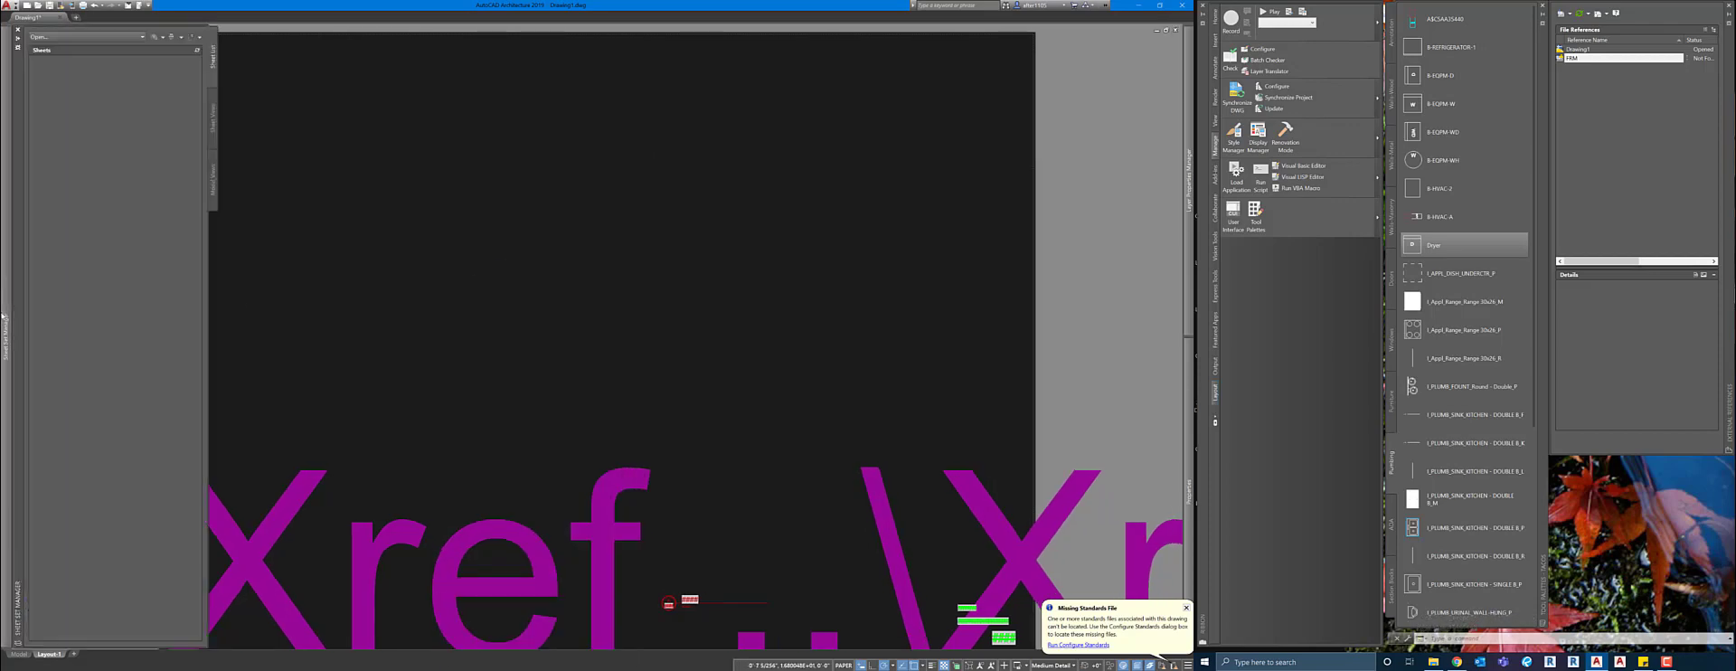
# Start a new sheet set based on existing drawings and advance to its sheet set details.
pyautogui.click(117, 37)
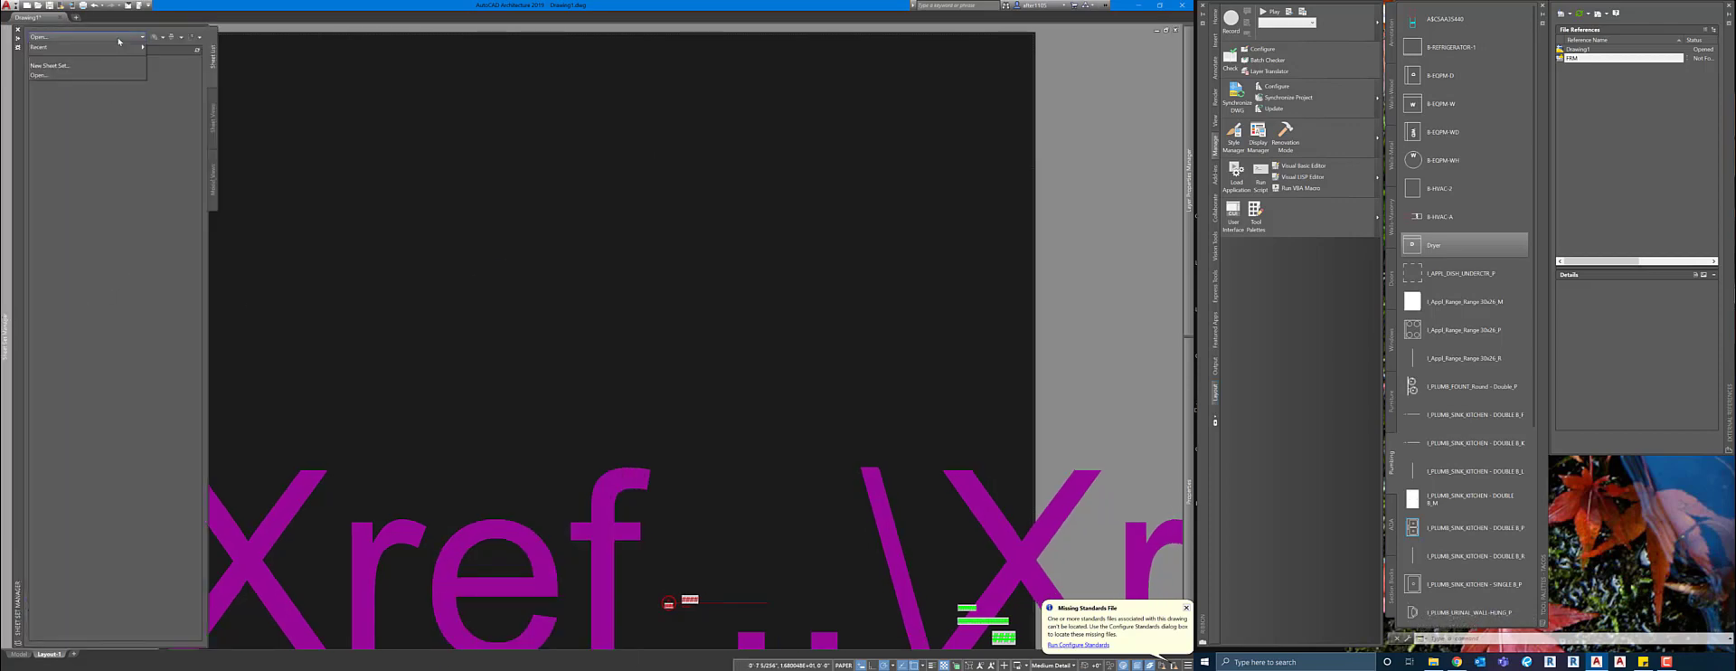
pyautogui.click(54, 65)
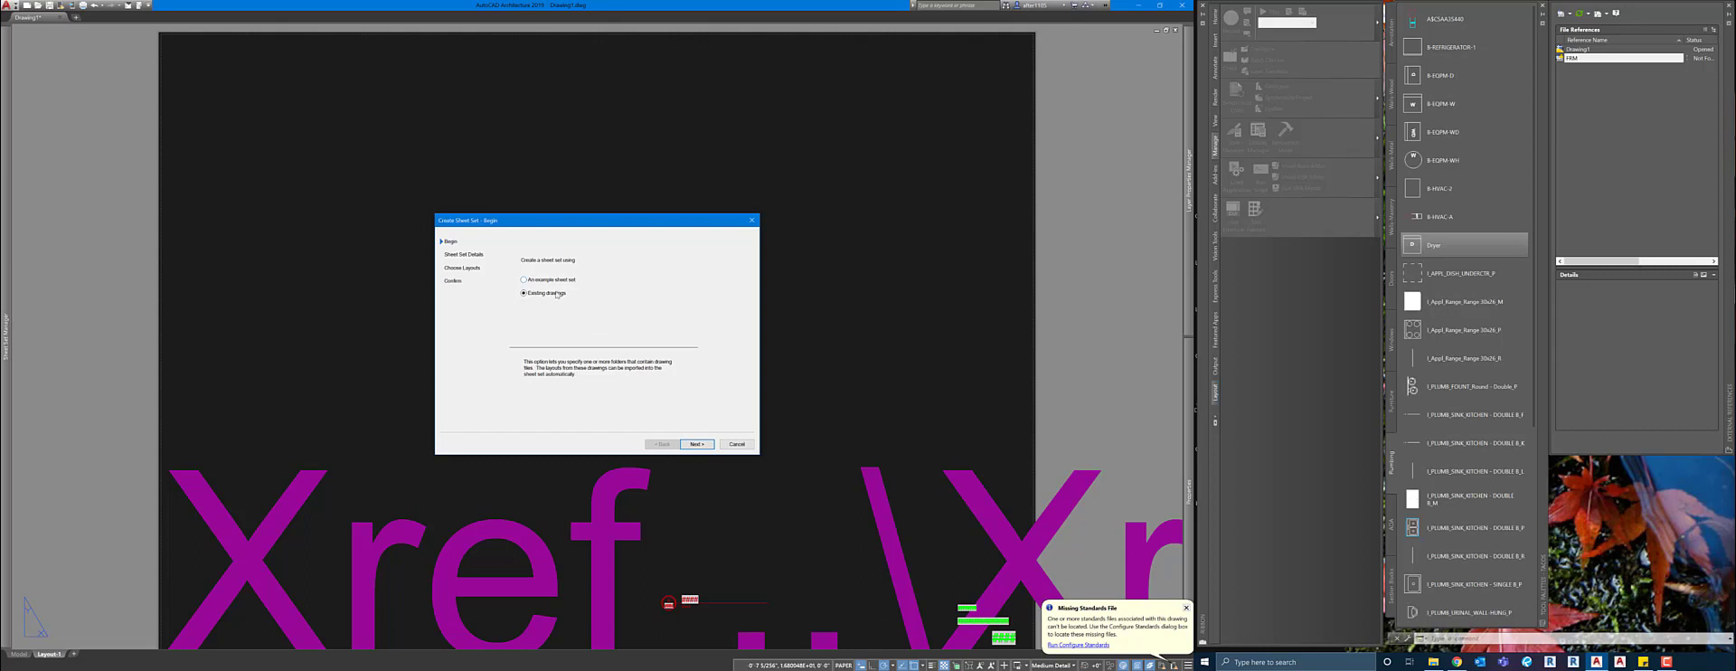
pyautogui.click(697, 444)
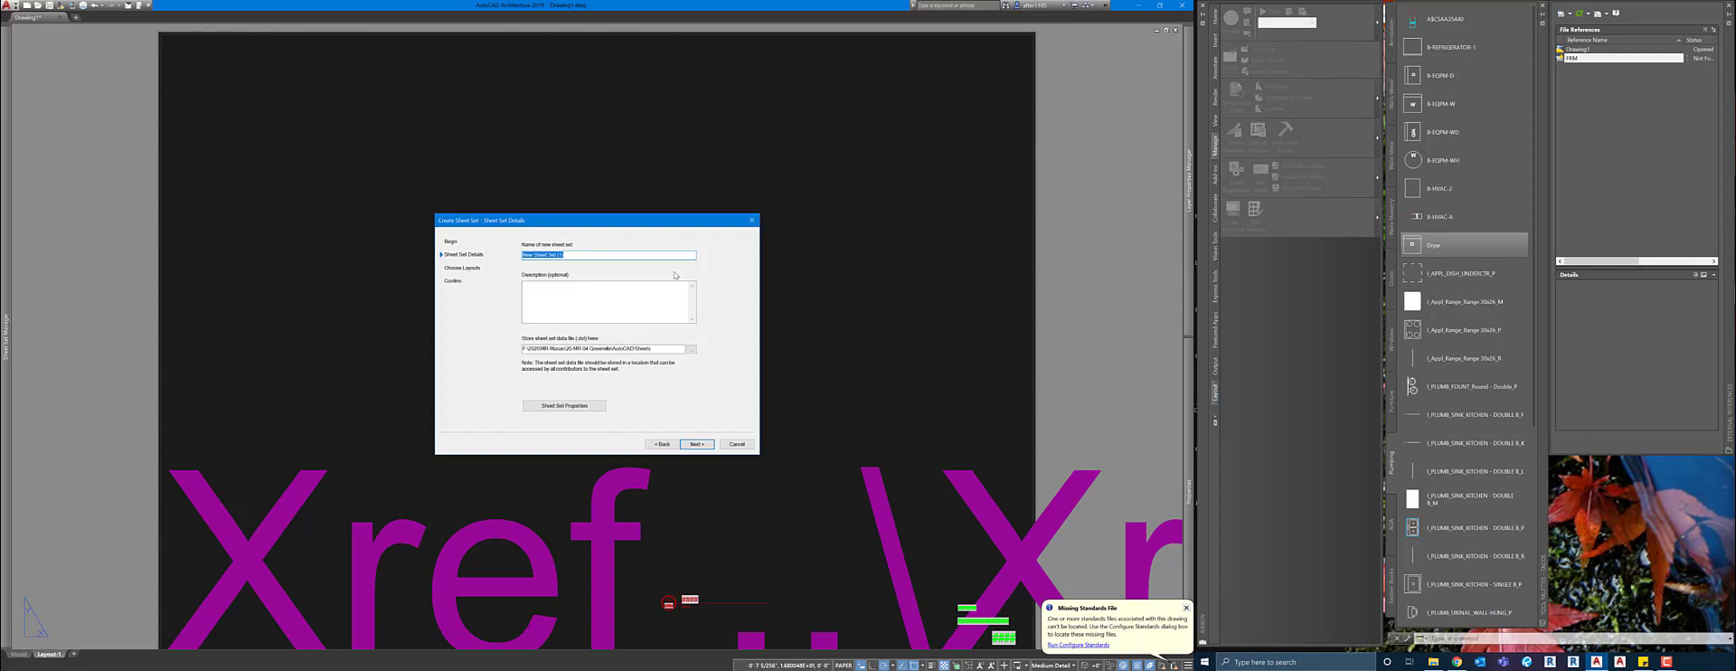
# Name the new sheet set 20MR04-Greenville.
pyautogui.write('20')
pyautogui.press('capslock')
pyautogui.write('M')
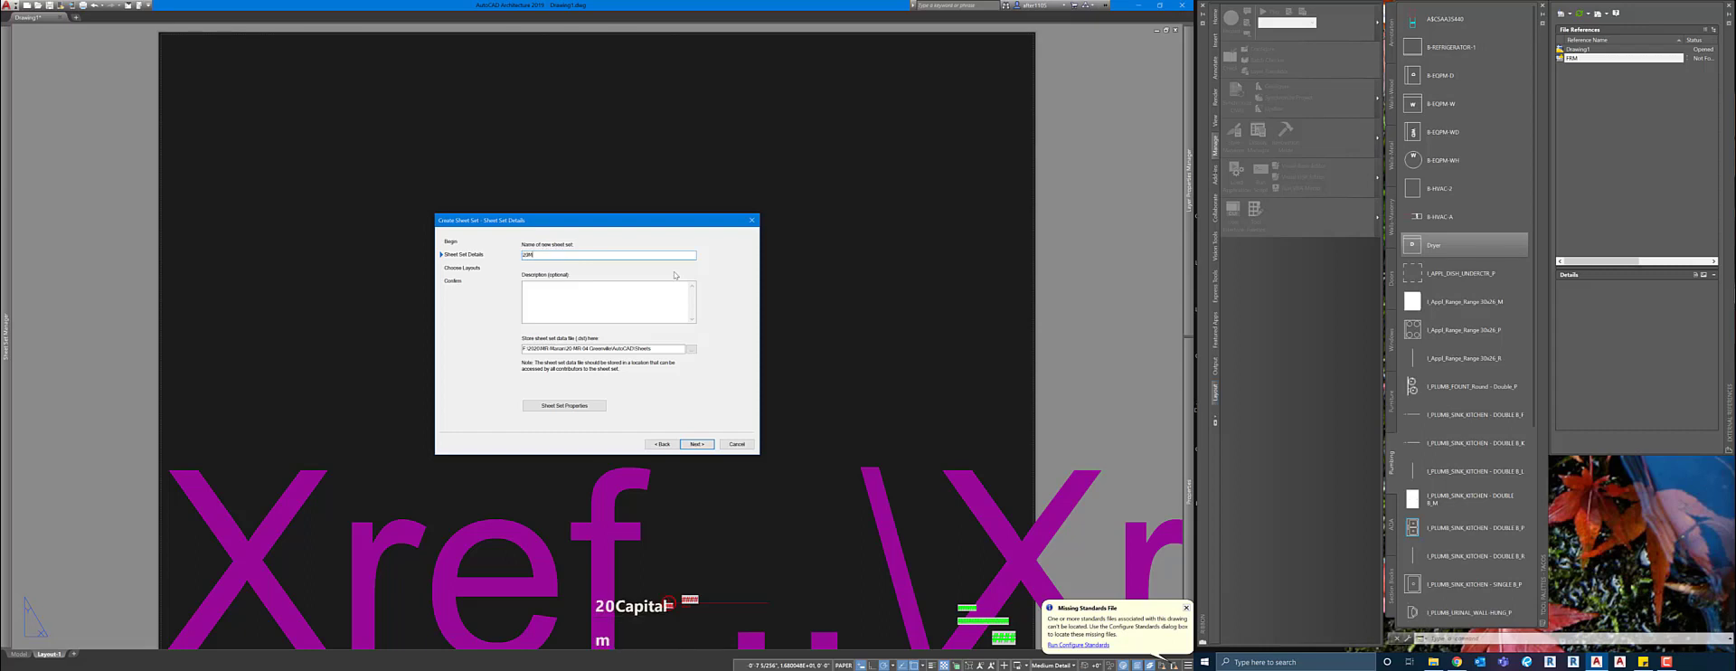
pyautogui.write('R04-G')
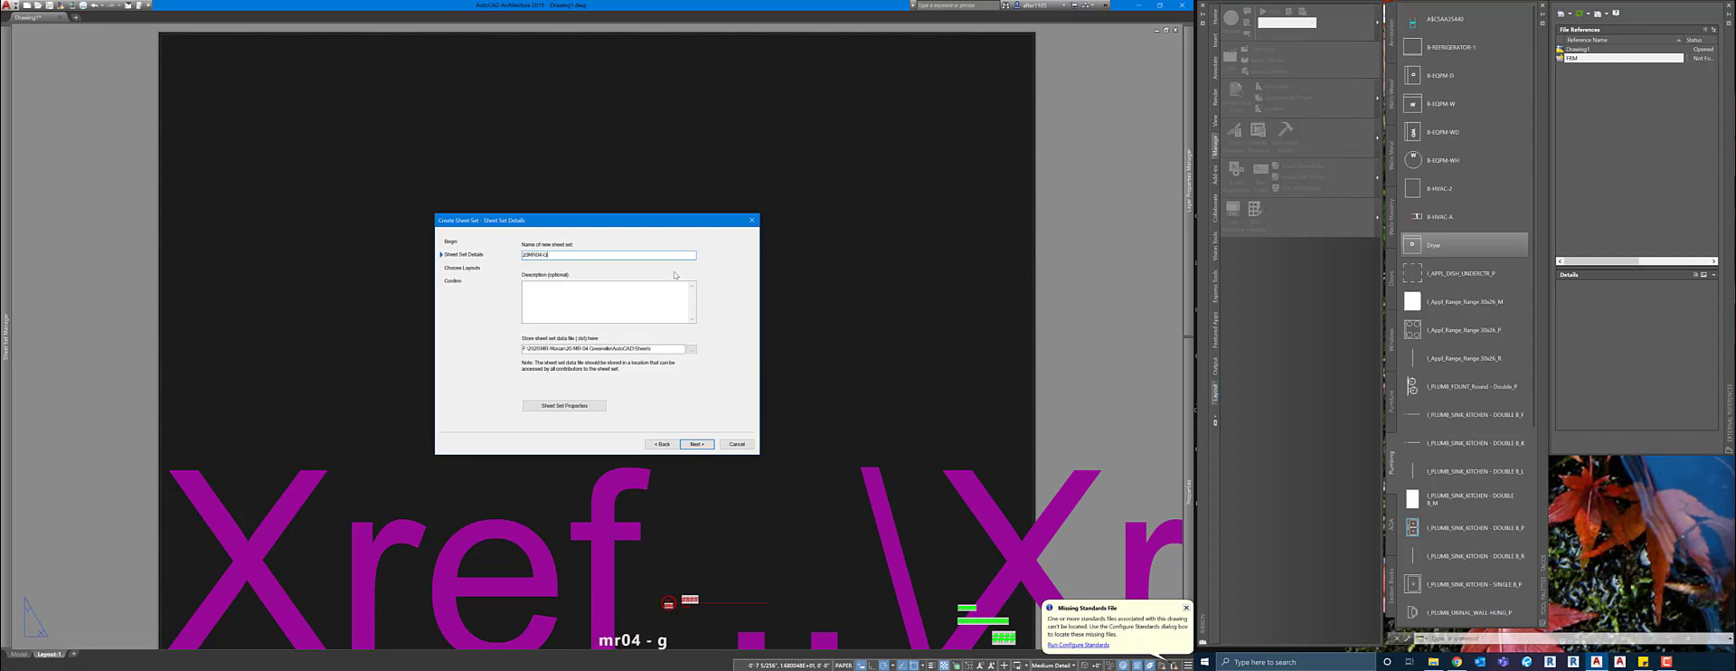
pyautogui.press('capslock')
pyautogui.write('reenville')
# Browse for the sheet set data file location and accept the project's AutoCAD Sheets folder.
pyautogui.click(590, 265)
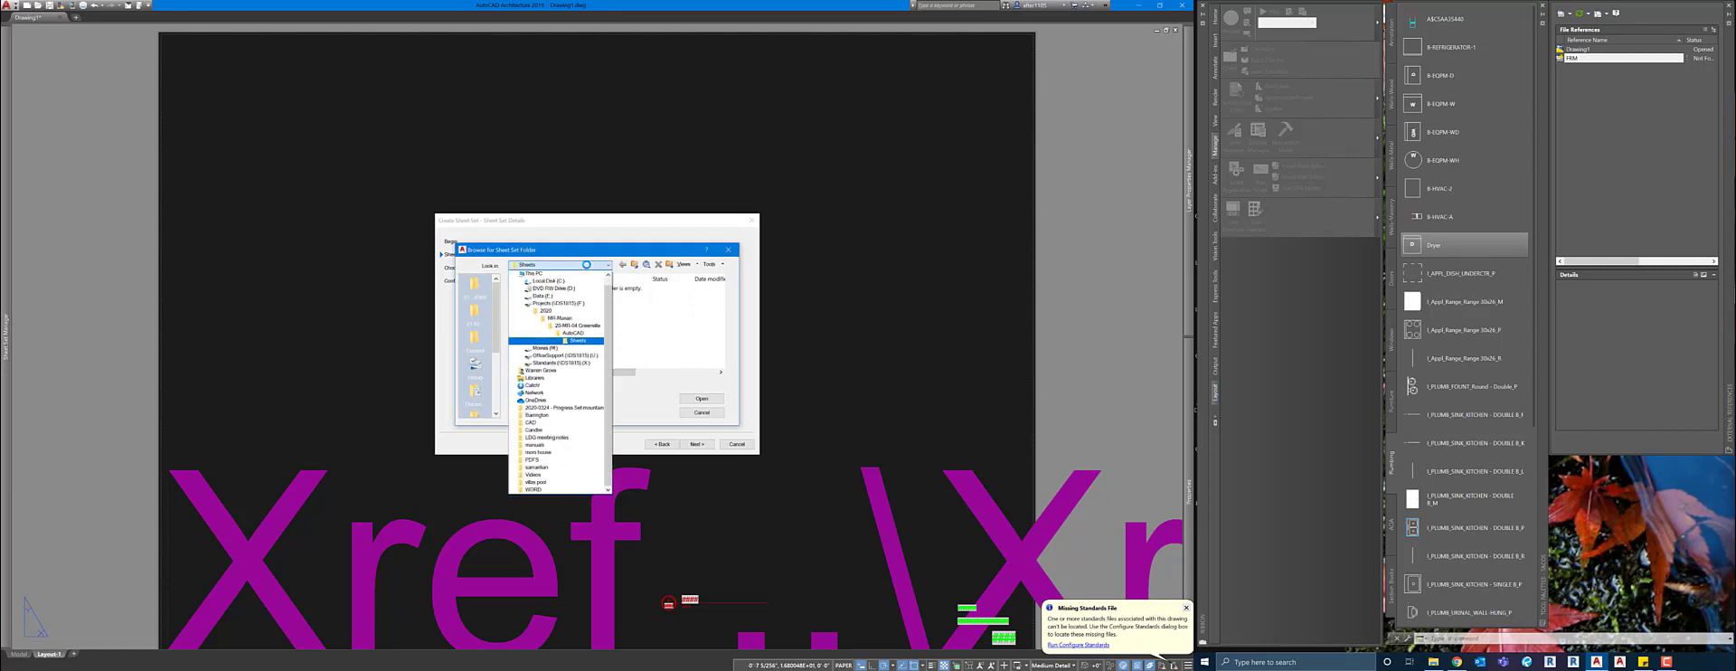
pyautogui.click(587, 265)
pyautogui.click(710, 398)
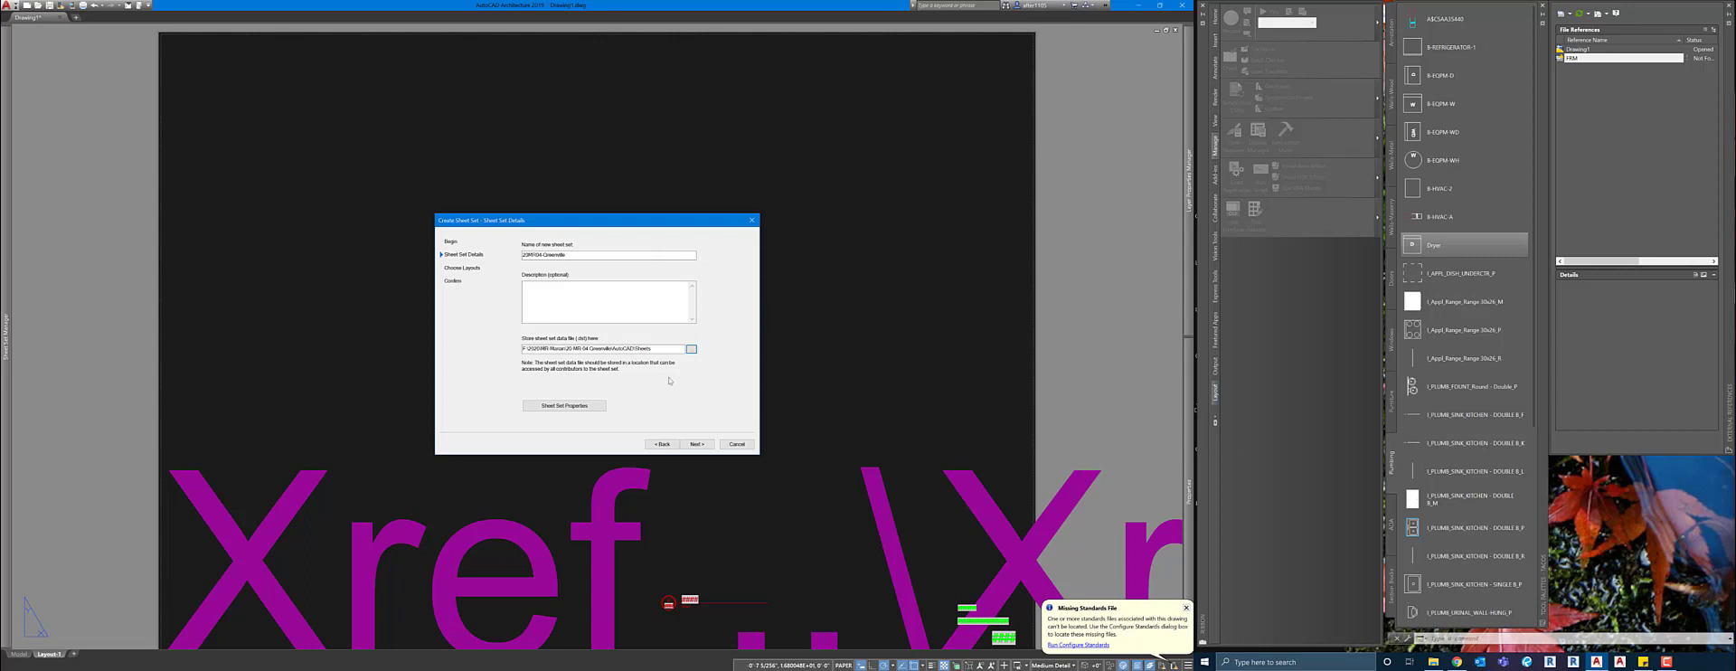
# Review the sheet set's page setup overrides file, sheet storage location and sheet creation template in its properties.
pyautogui.click(592, 408)
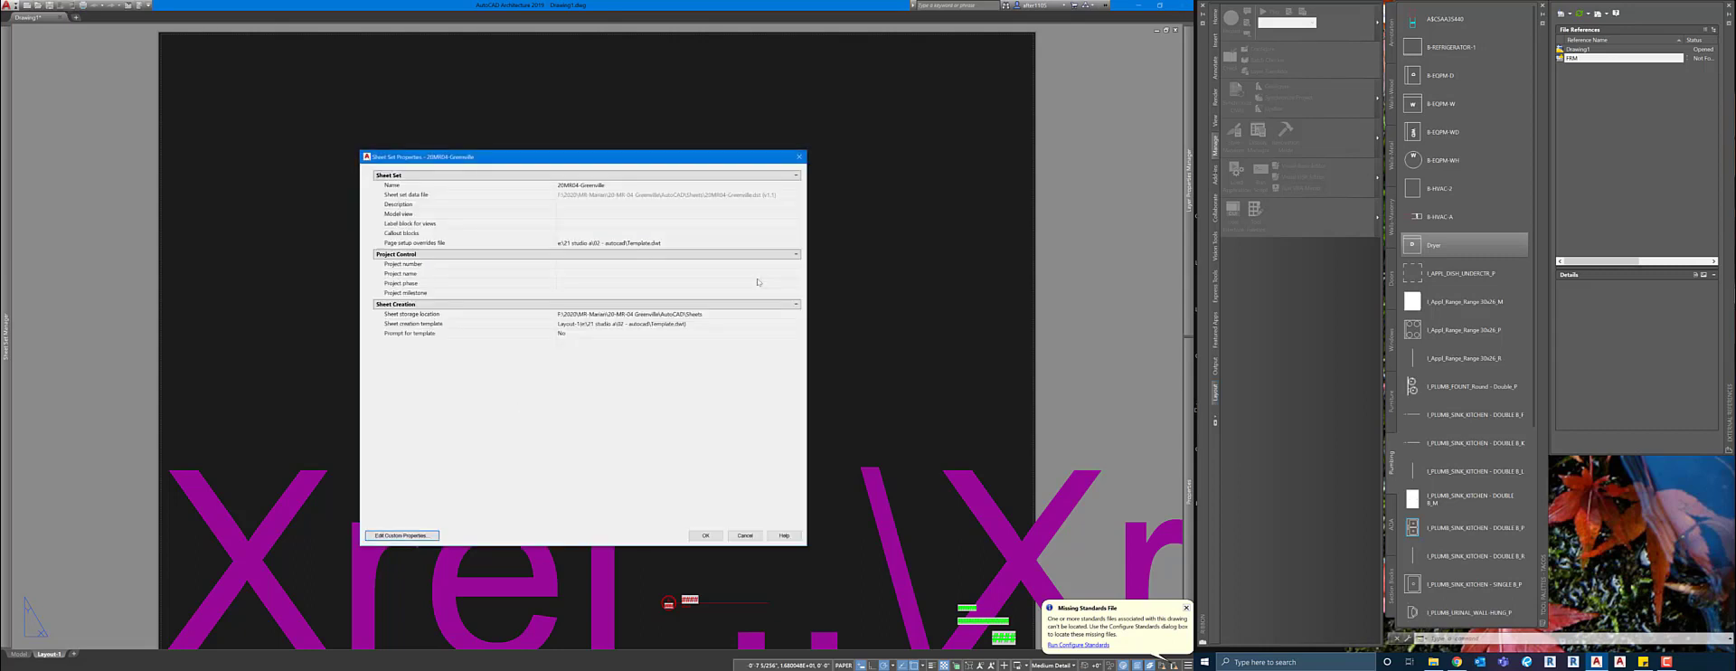
pyautogui.click(719, 246)
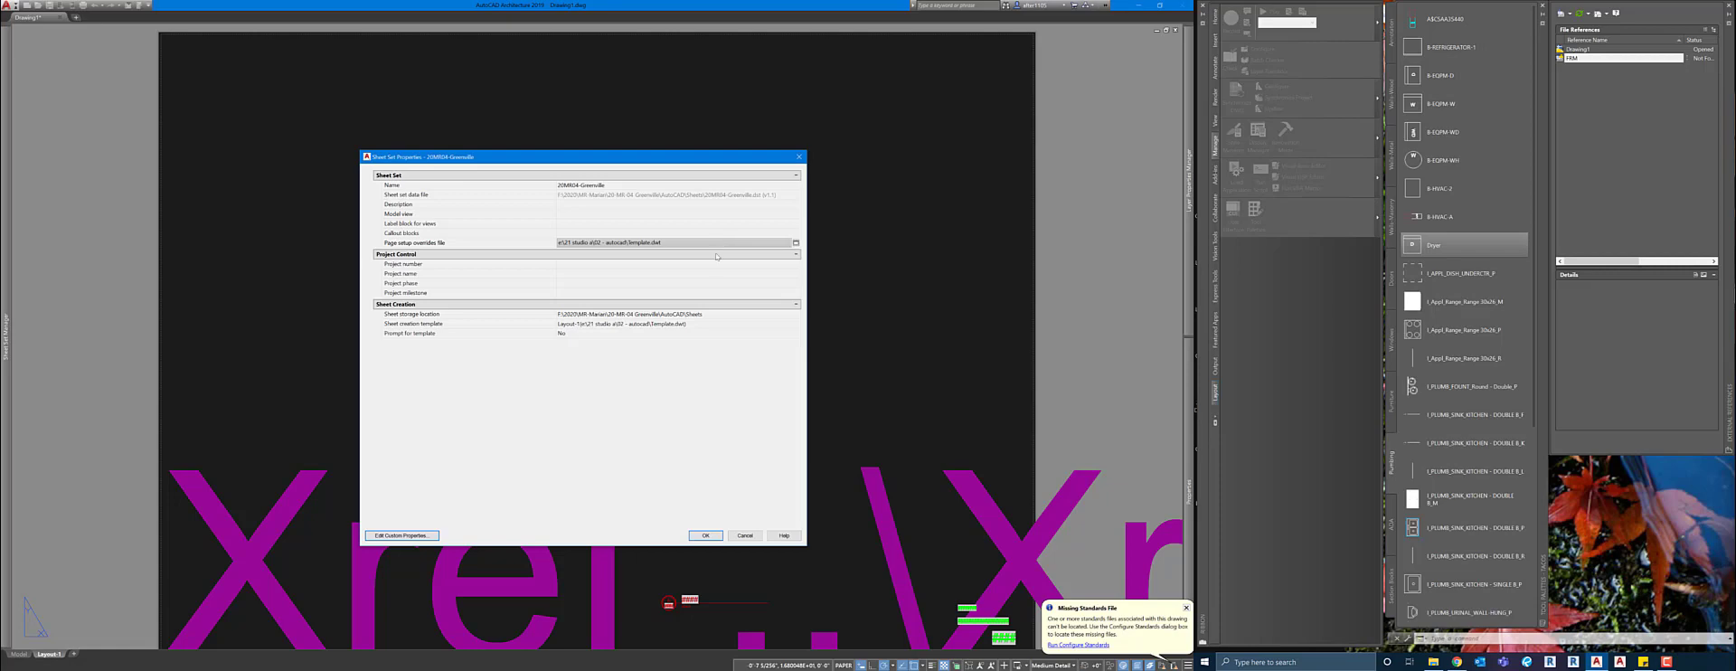
pyautogui.click(718, 314)
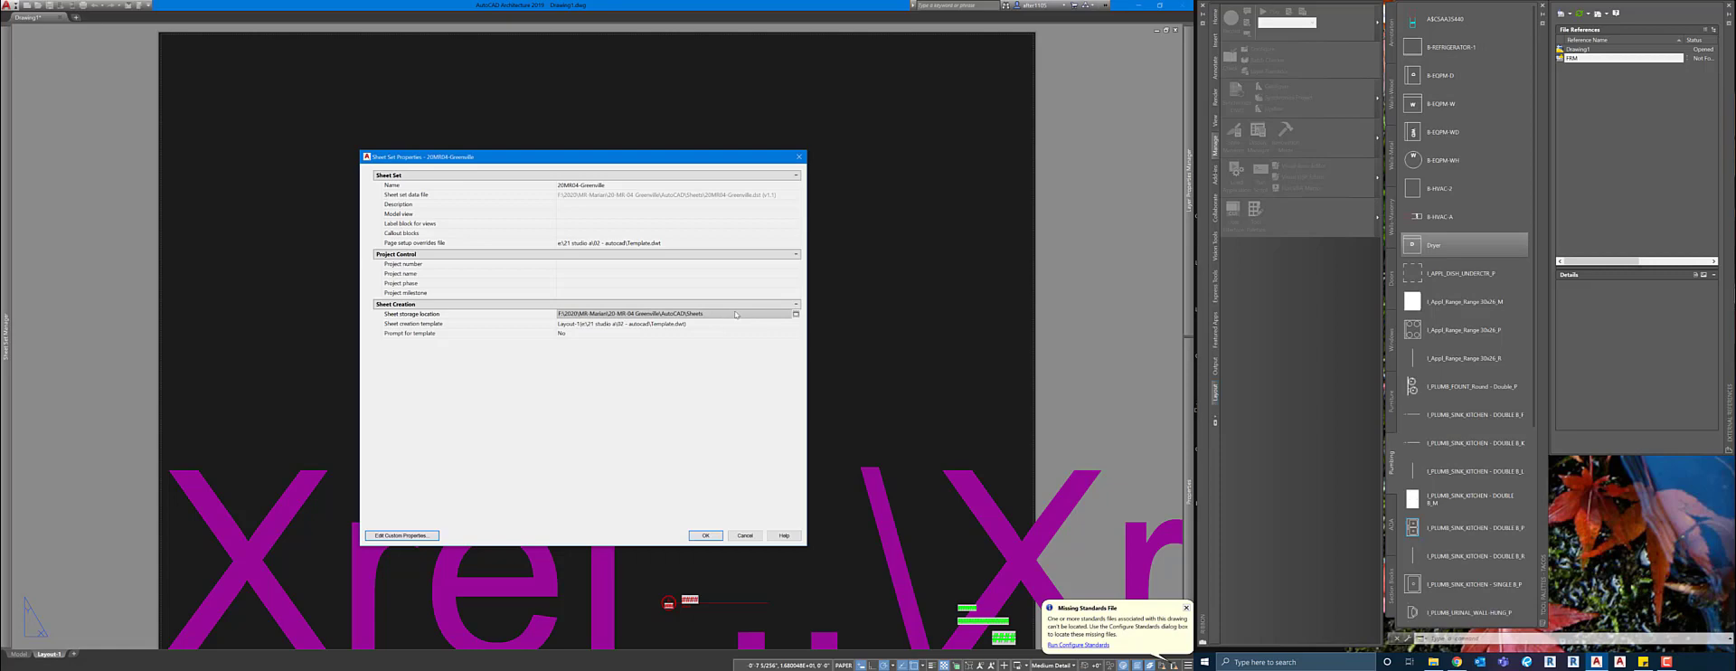
pyautogui.click(731, 324)
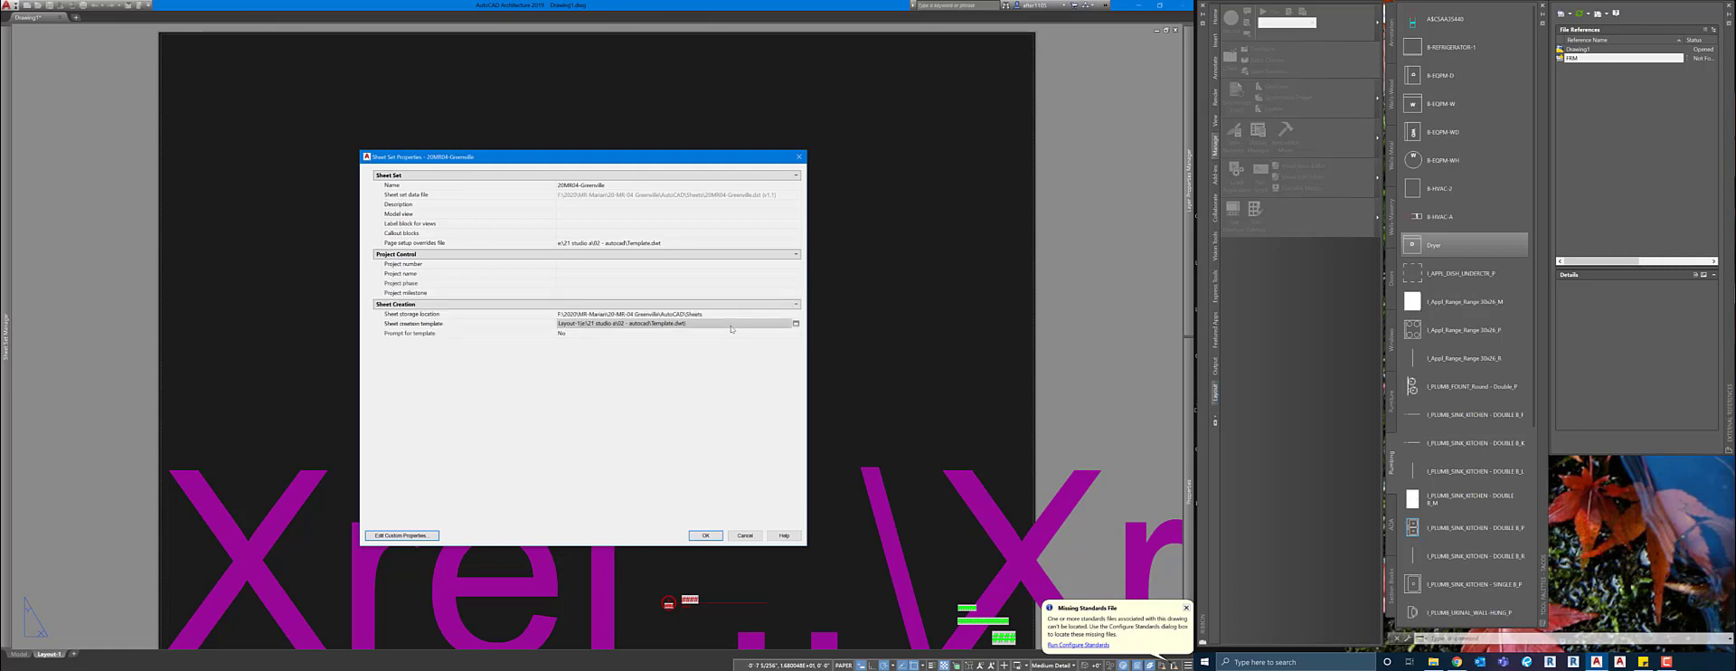
pyautogui.click(719, 535)
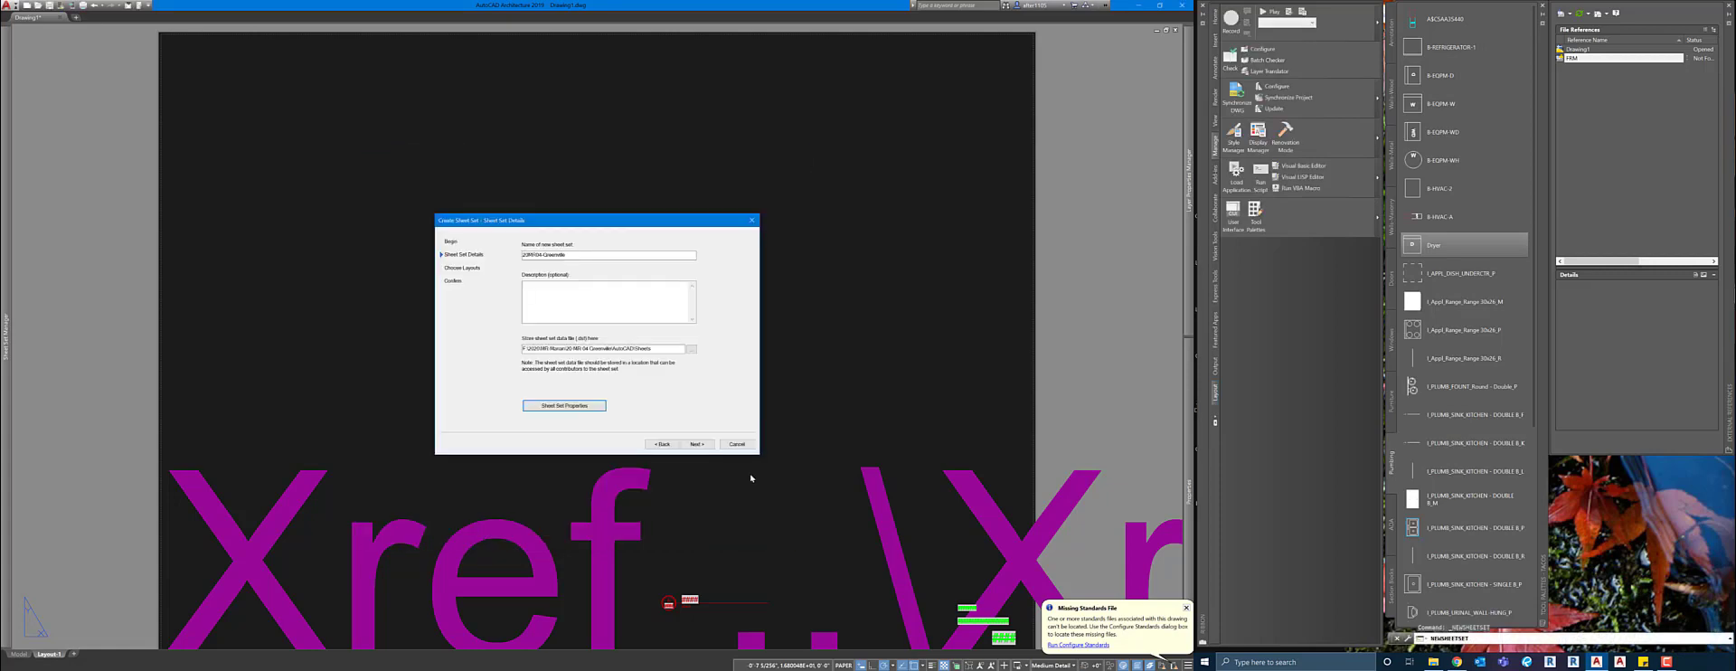
# Finish creating the sheet set without adding any existing layouts.
pyautogui.click(696, 443)
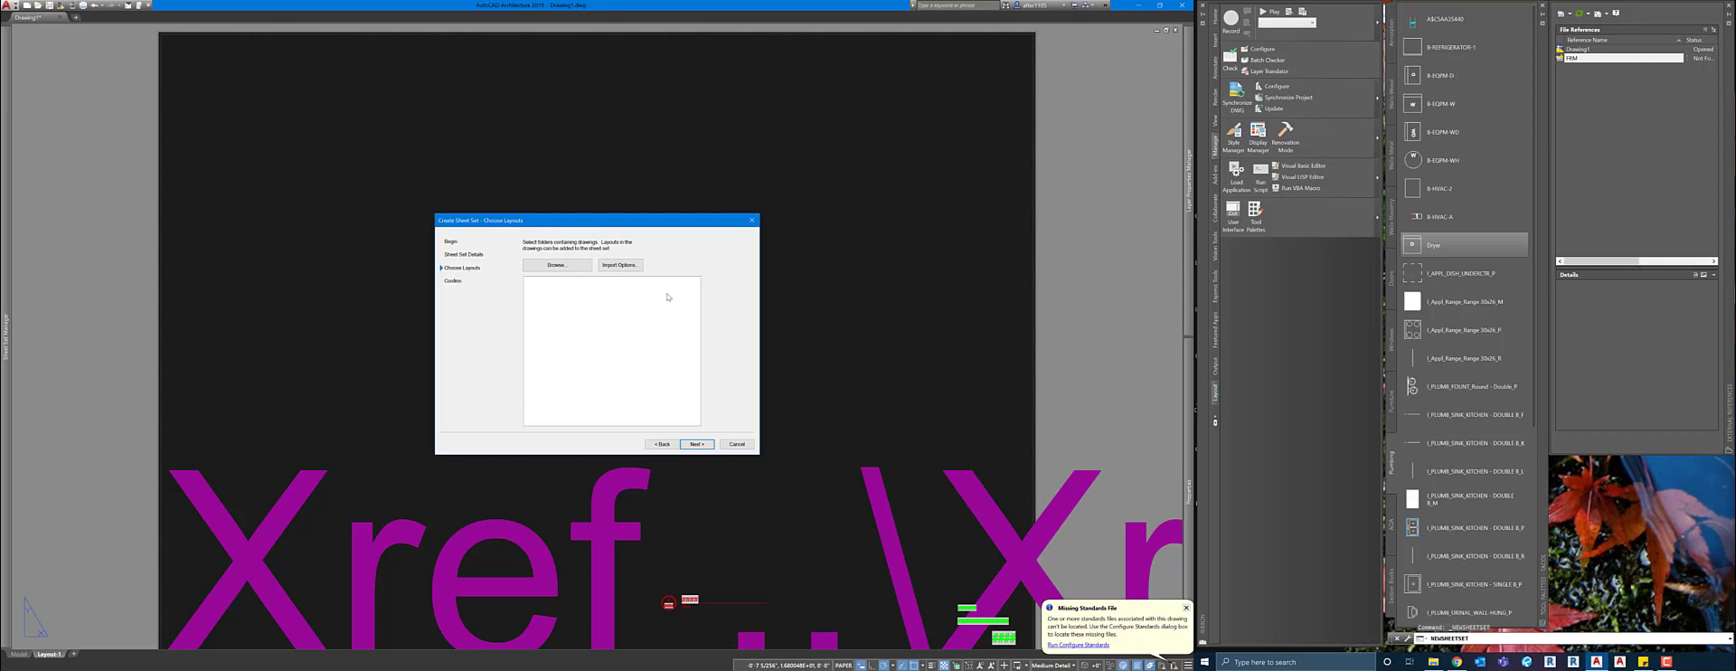
pyautogui.click(696, 444)
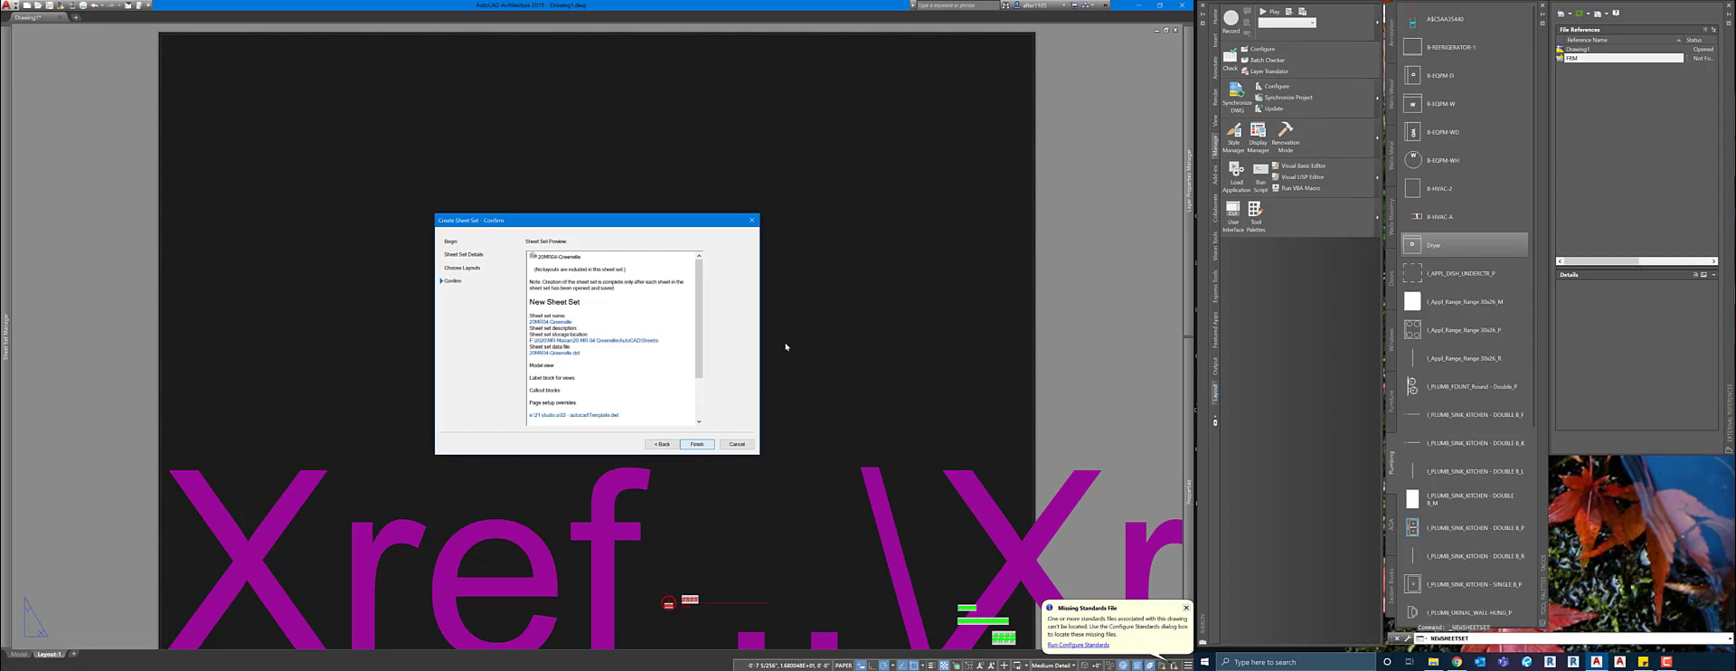
pyautogui.press('Return')
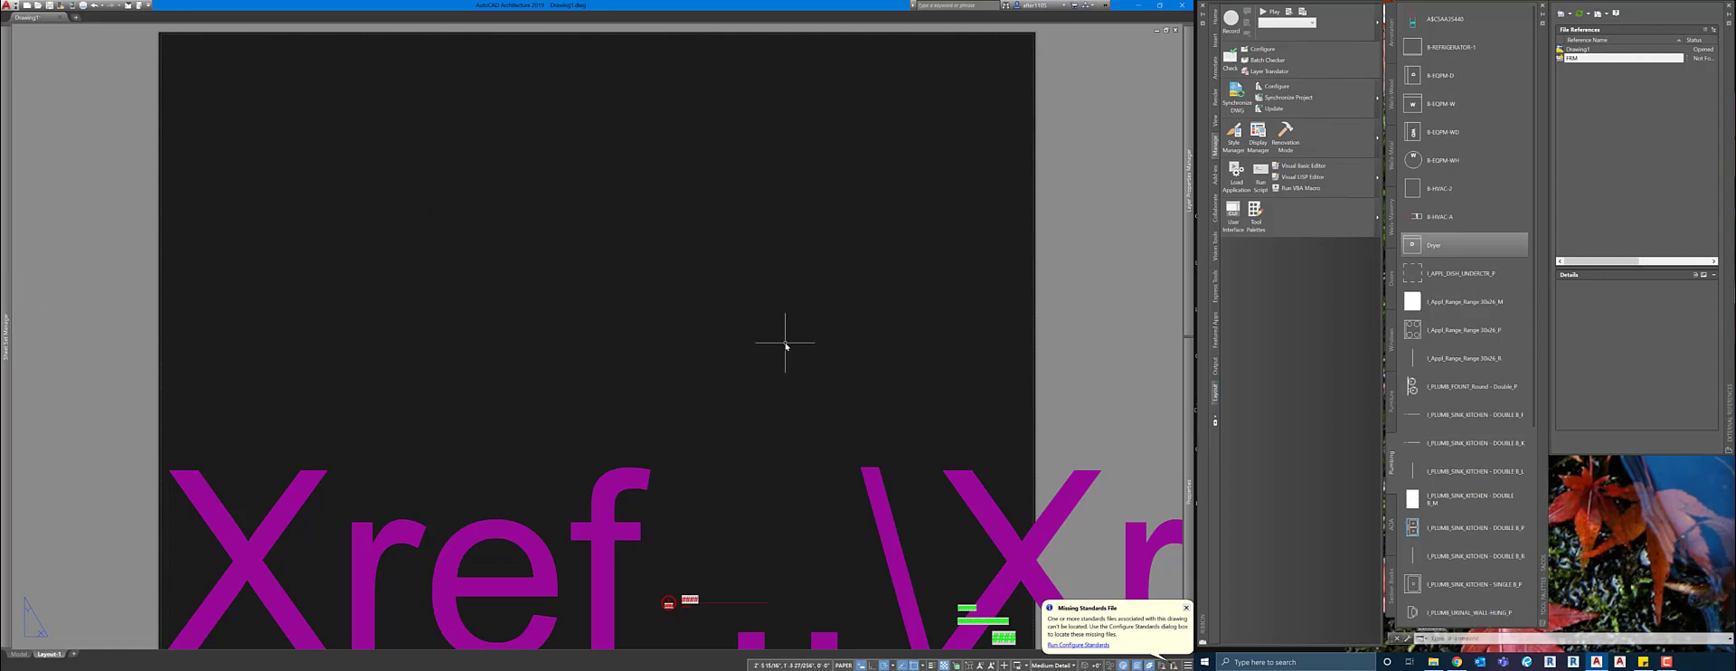
# Open the 20MR04-Greenville sheet set file from the 2020 Greenville project's AutoCAD Sheets folder on the Projects drive.
pyautogui.moveTo(6, 200)
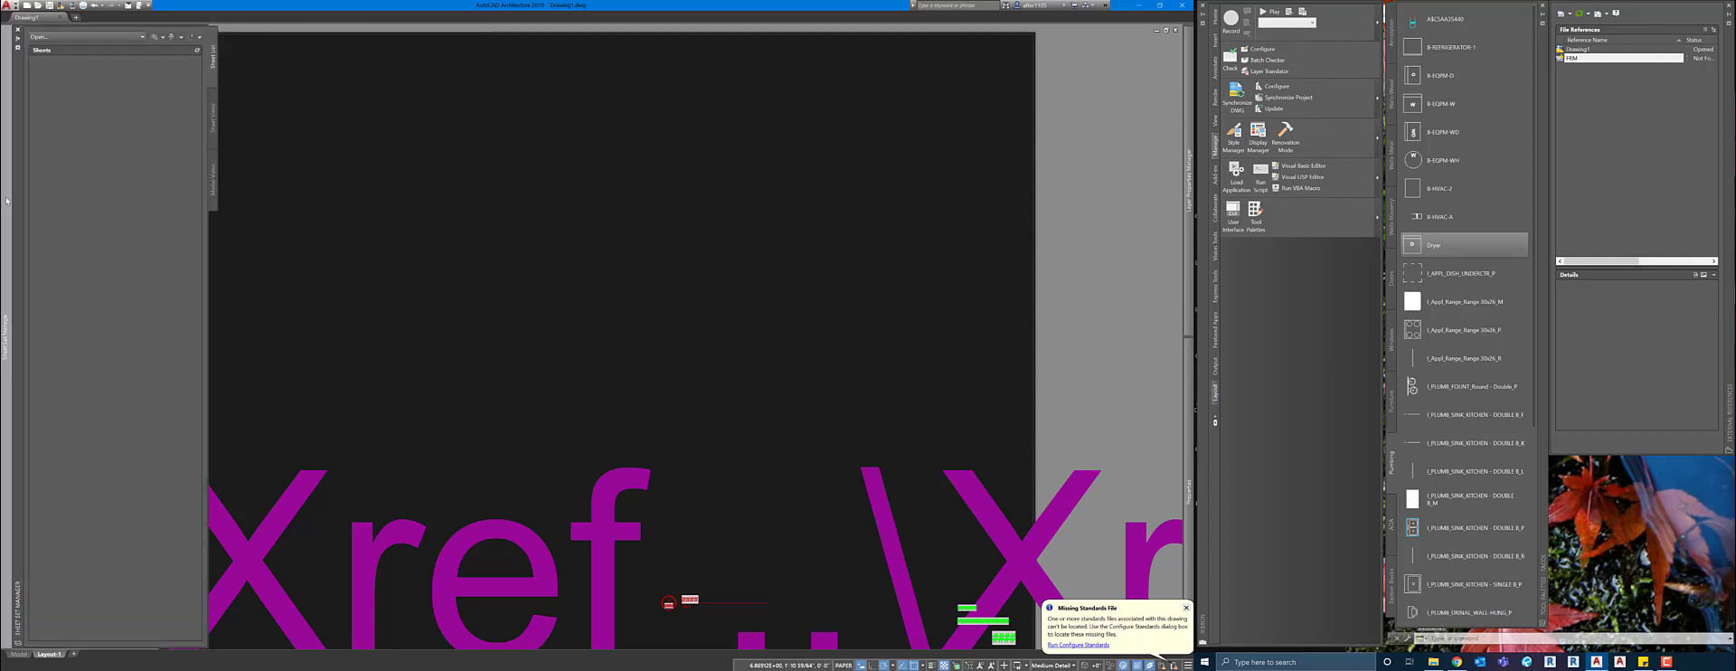
pyautogui.click(128, 37)
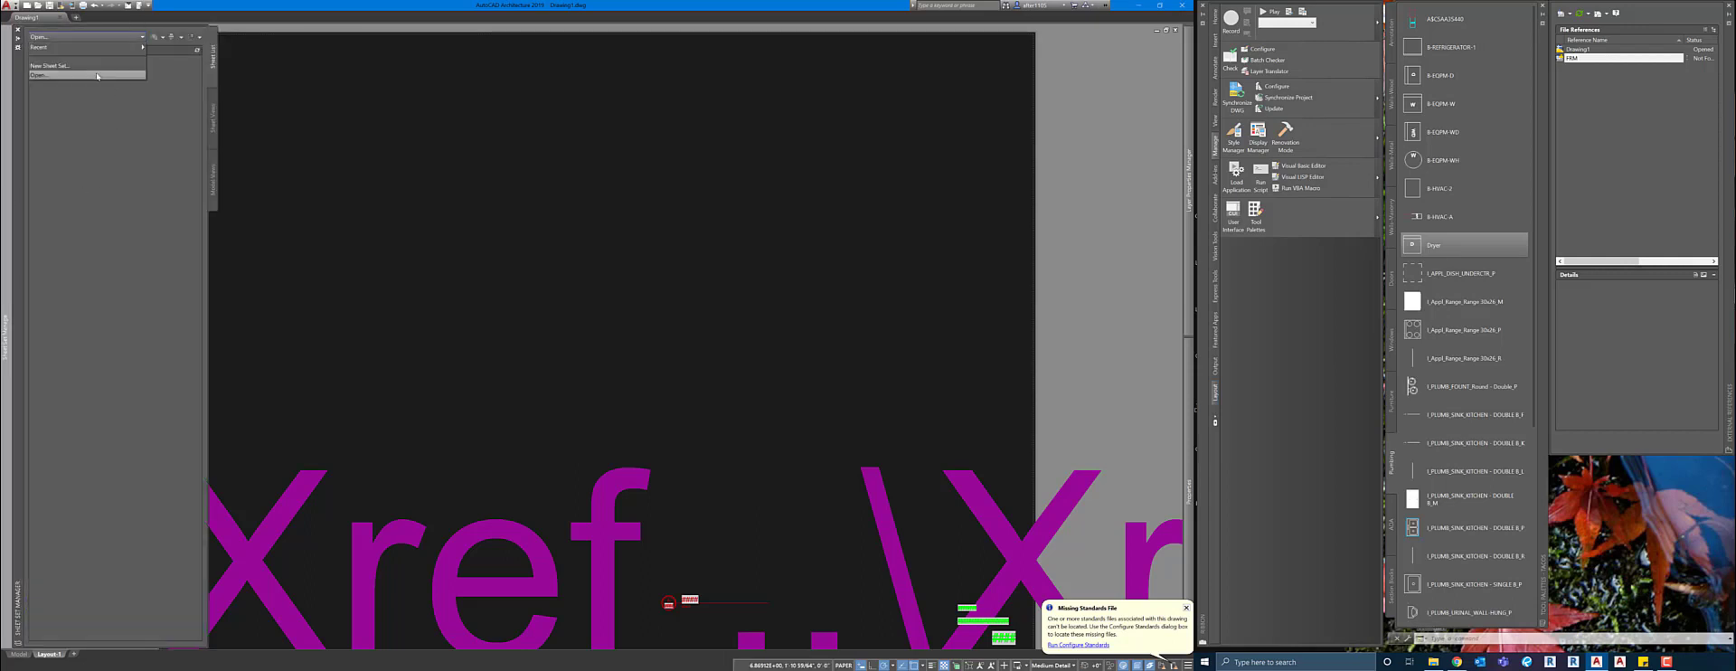
pyautogui.click(40, 75)
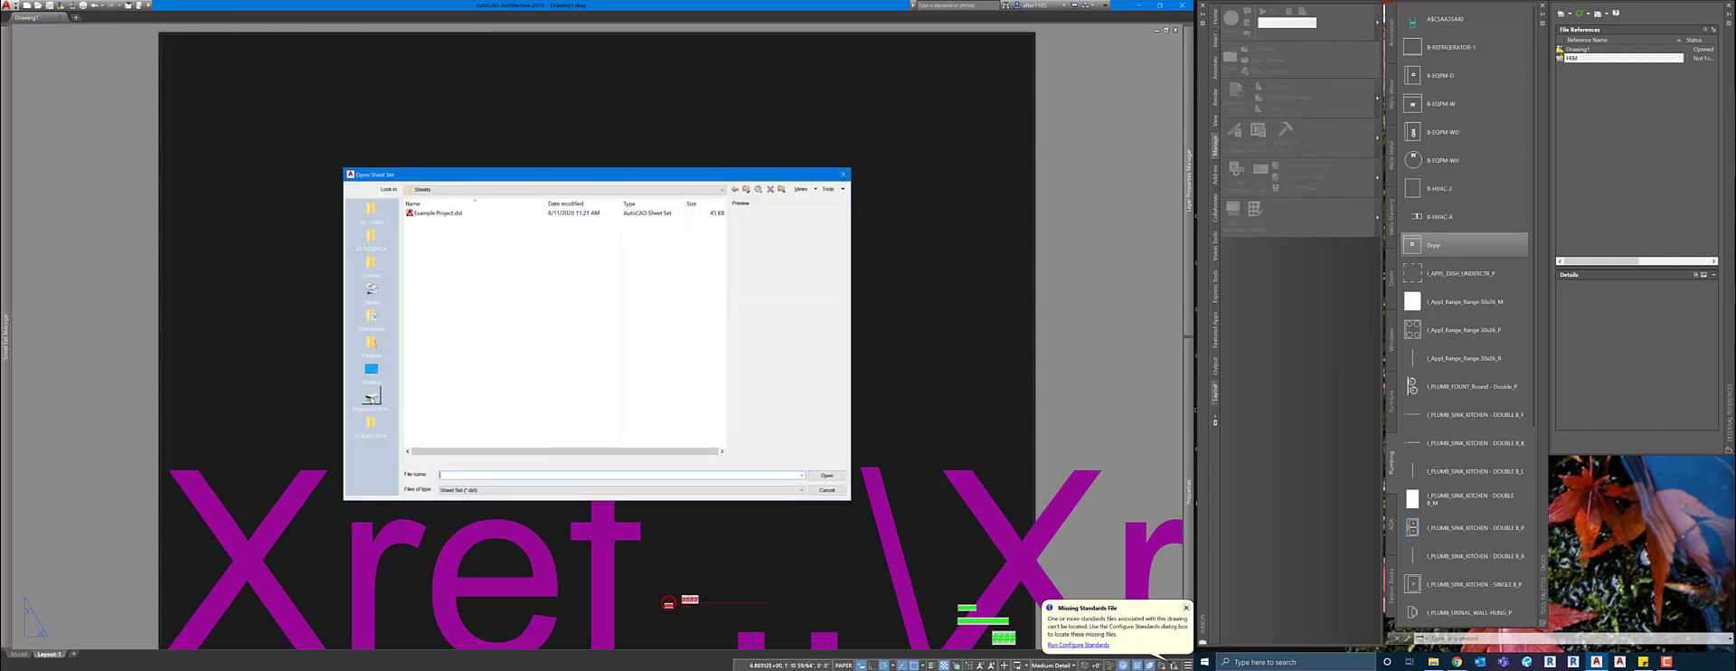
pyautogui.click(370, 397)
pyautogui.scroll(-1, 483, 407)
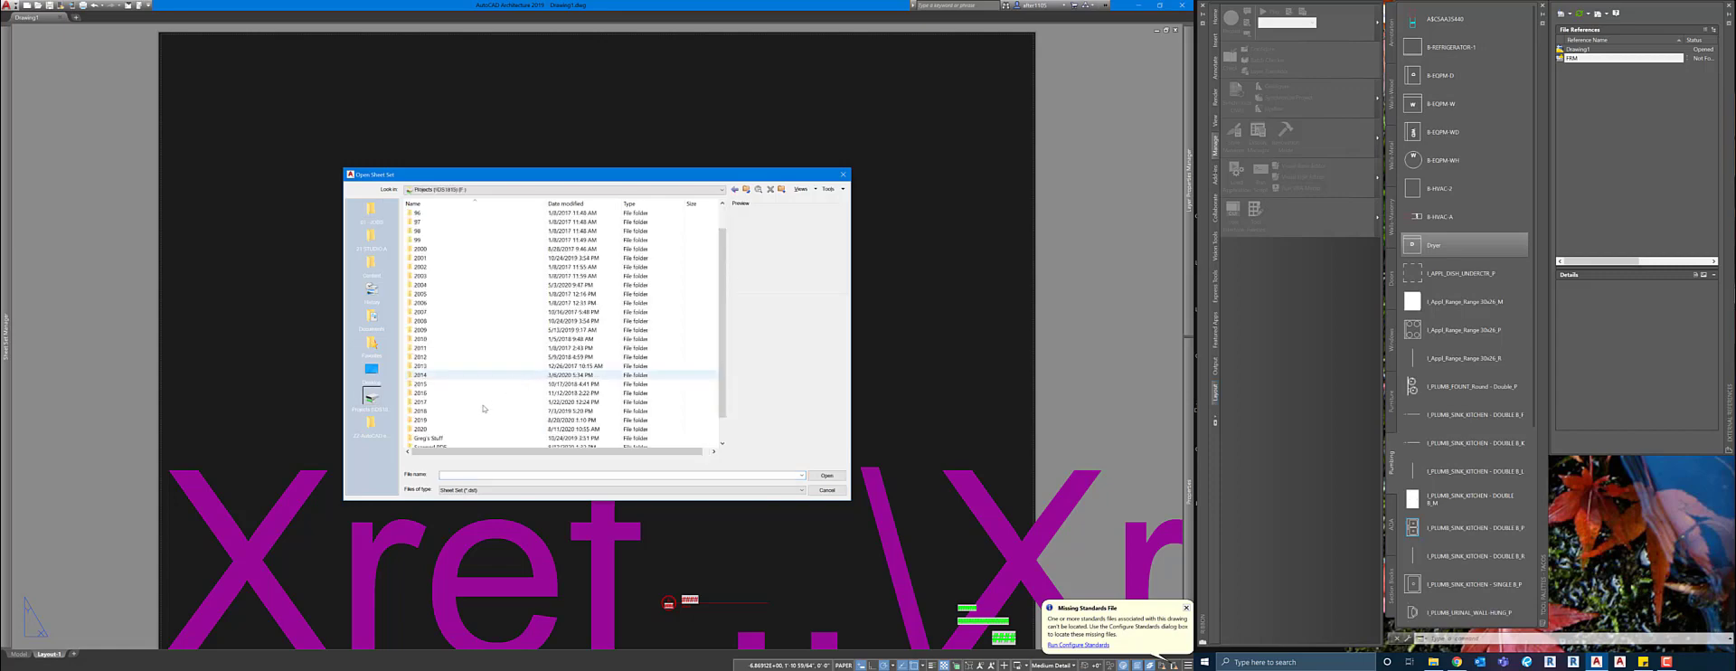
pyautogui.doubleClick(439, 428)
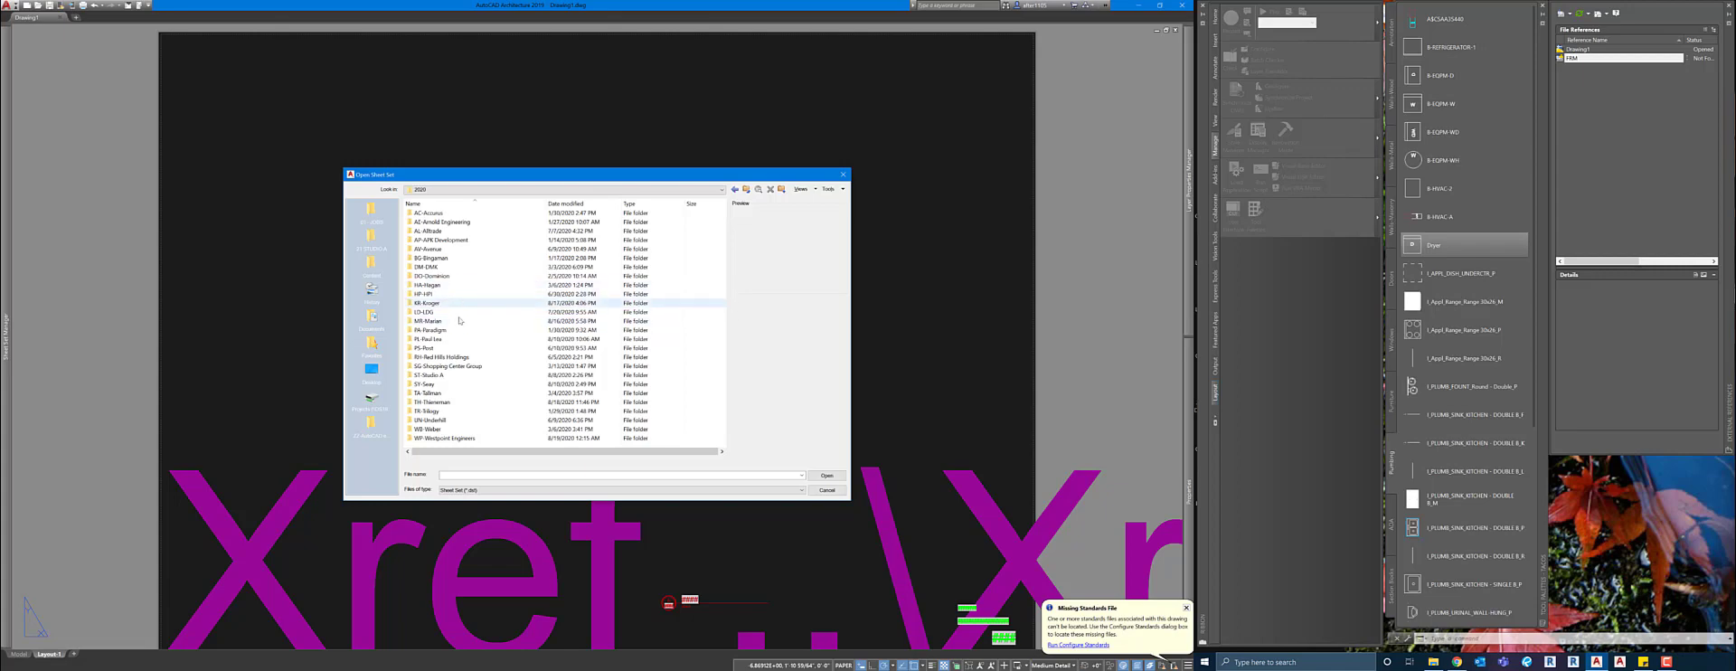
pyautogui.doubleClick(456, 321)
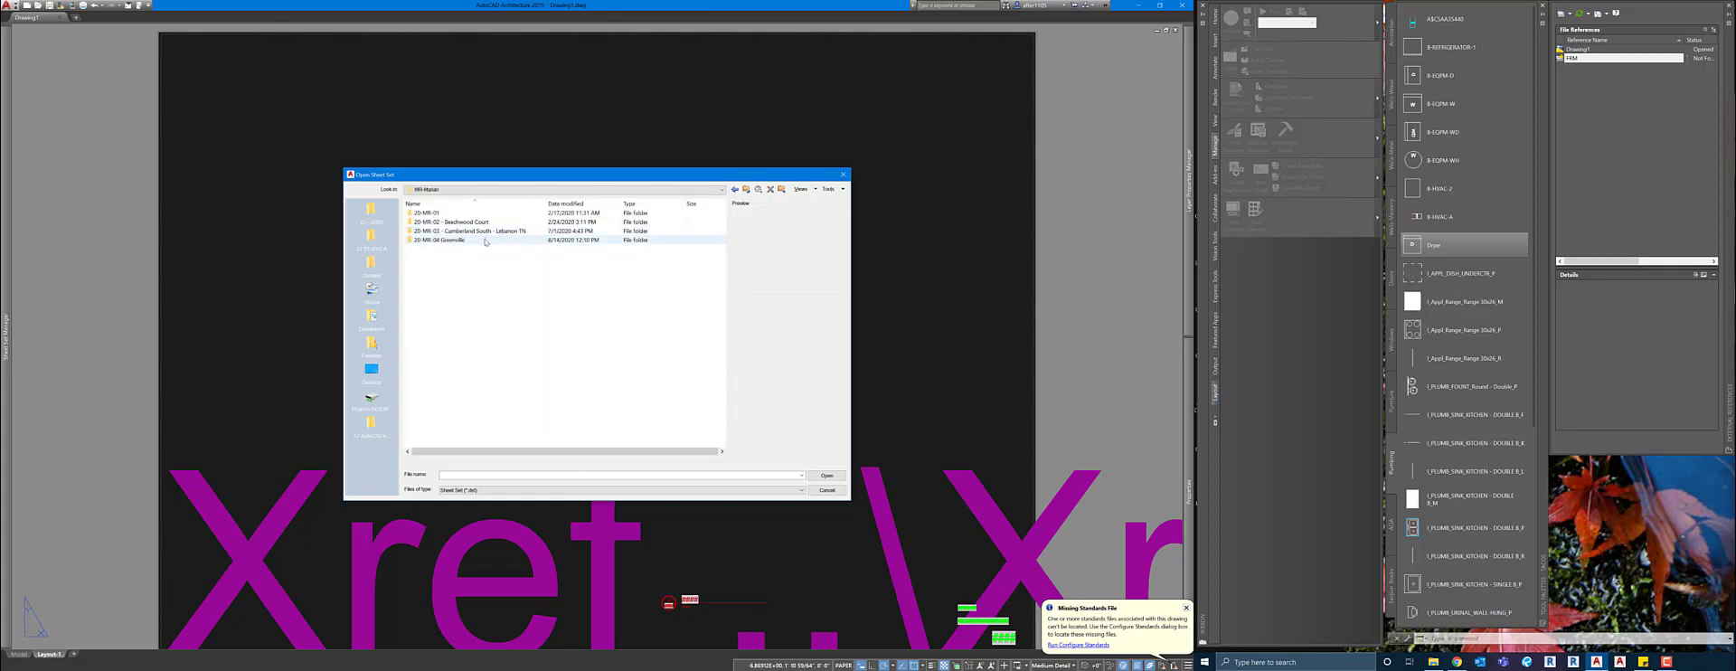
pyautogui.doubleClick(466, 240)
pyautogui.doubleClick(472, 222)
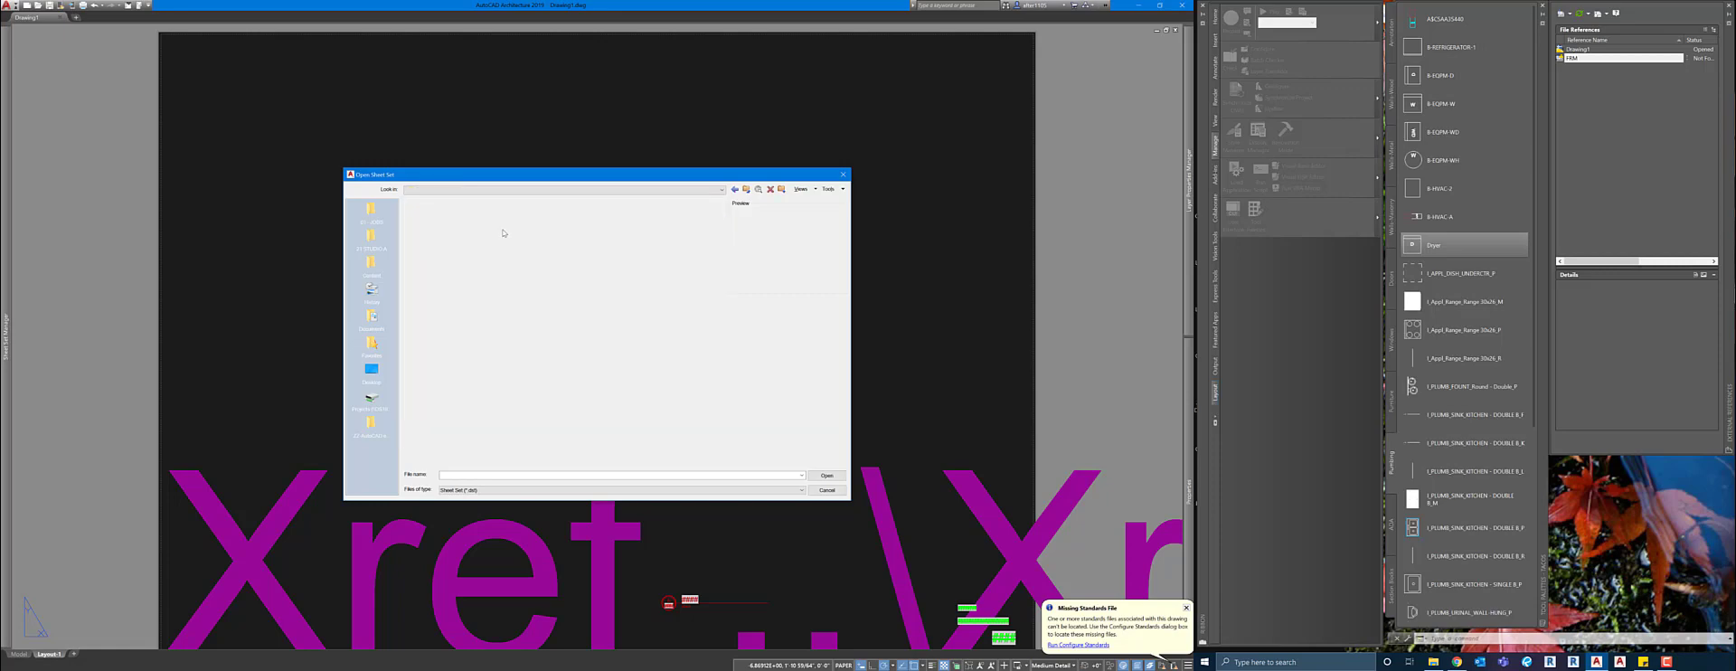
pyautogui.doubleClick(487, 215)
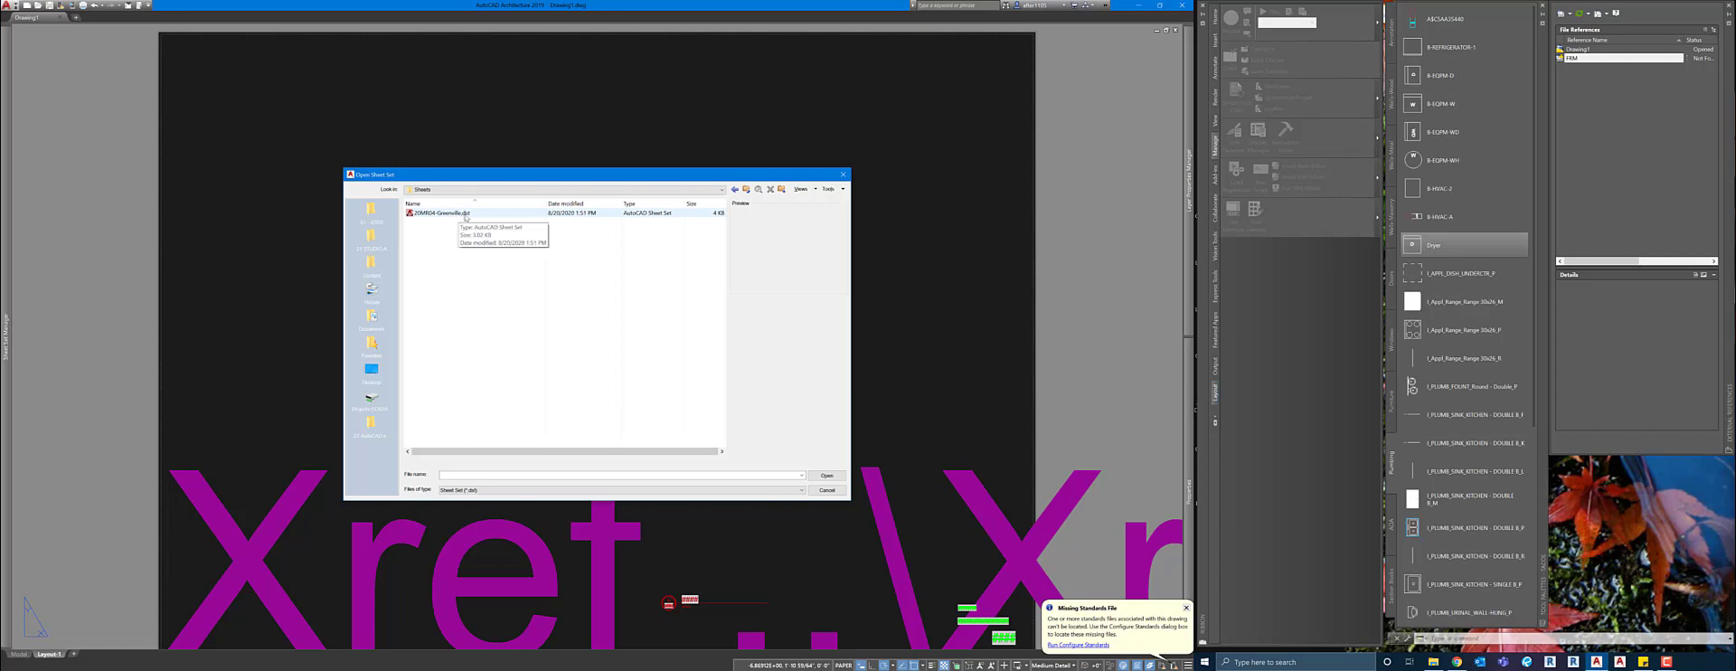
pyautogui.click(466, 213)
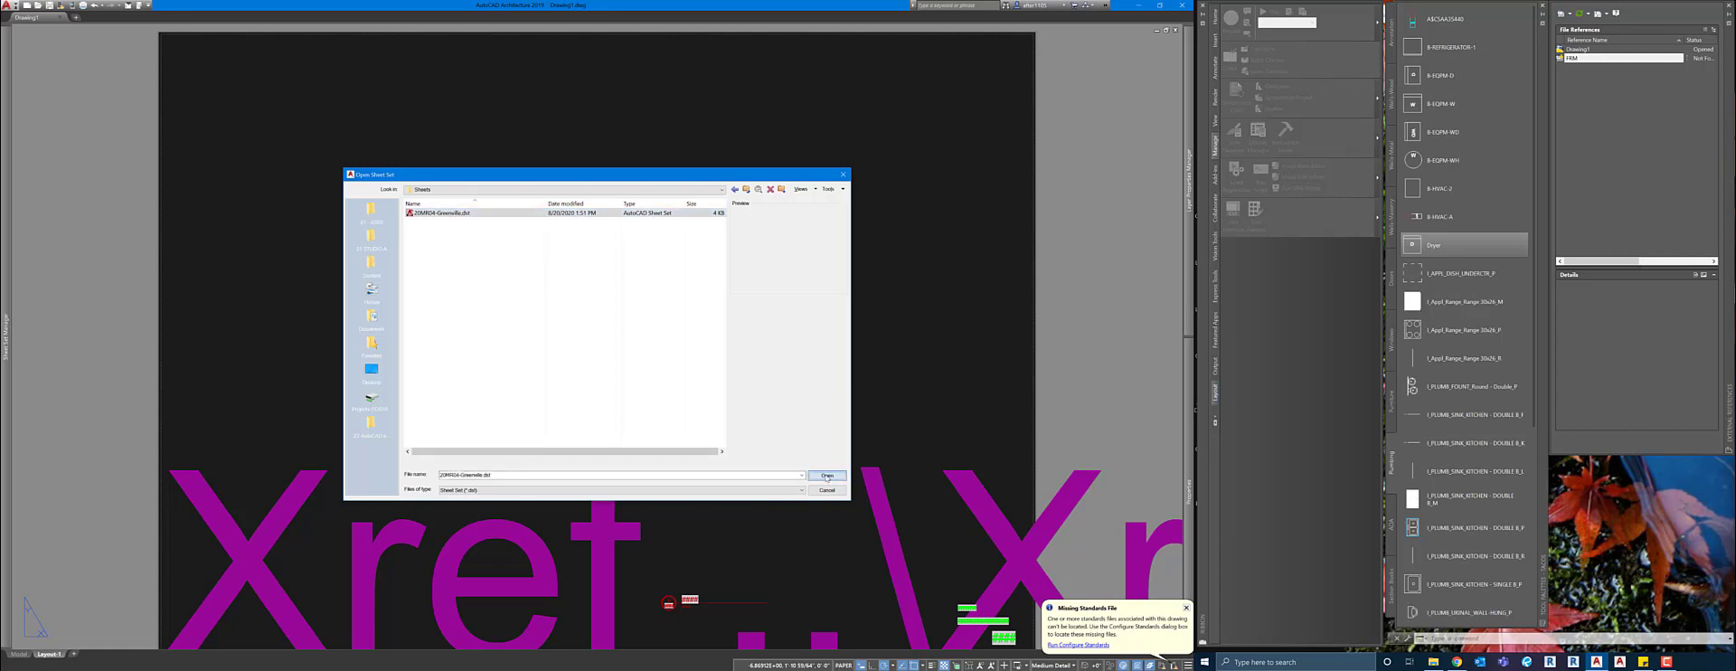
pyautogui.click(826, 477)
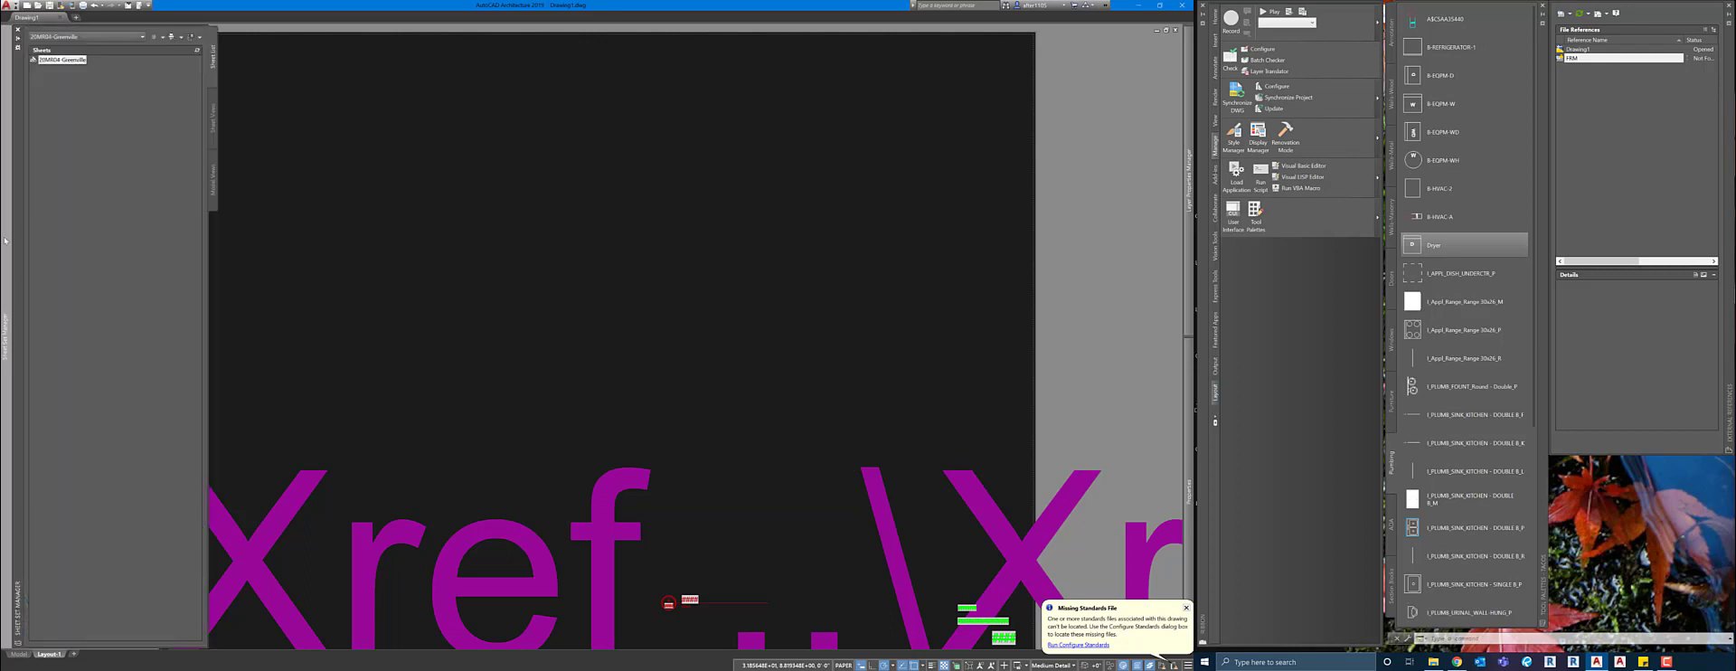
# Add a subset named GENERAL to the 20MR04-Greenville sheet set.
pyautogui.rightClick(72, 63)
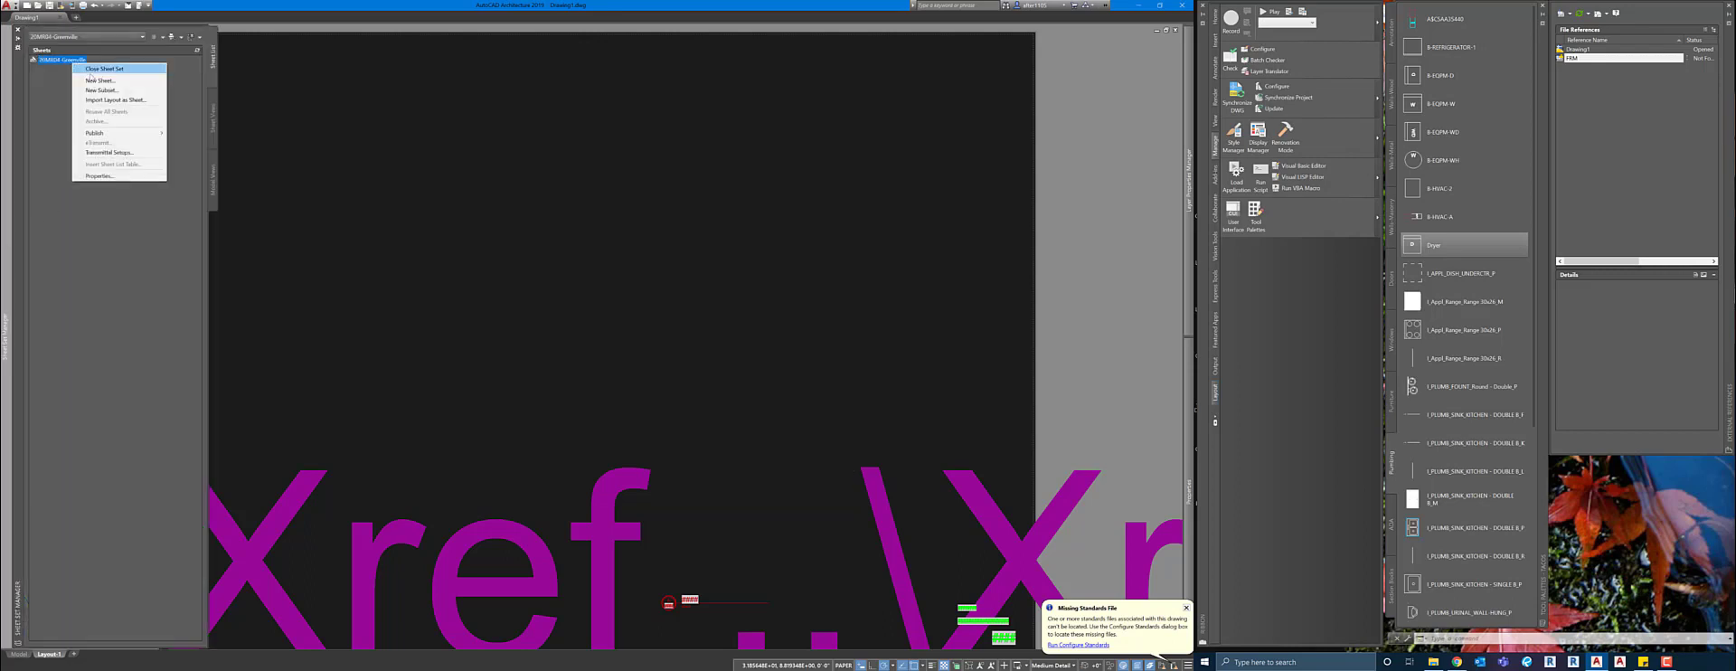
pyautogui.click(86, 88)
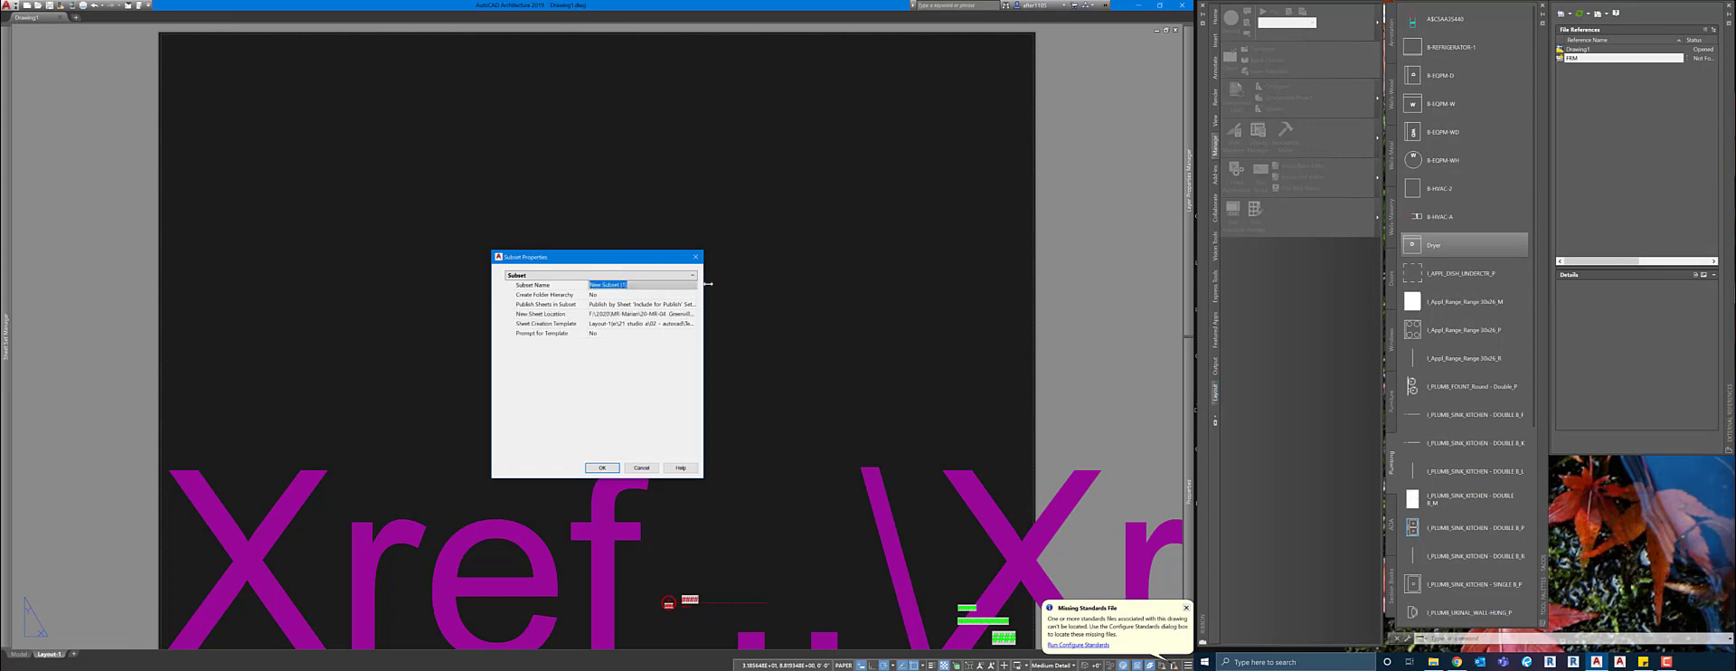
pyautogui.write('GENERAL')
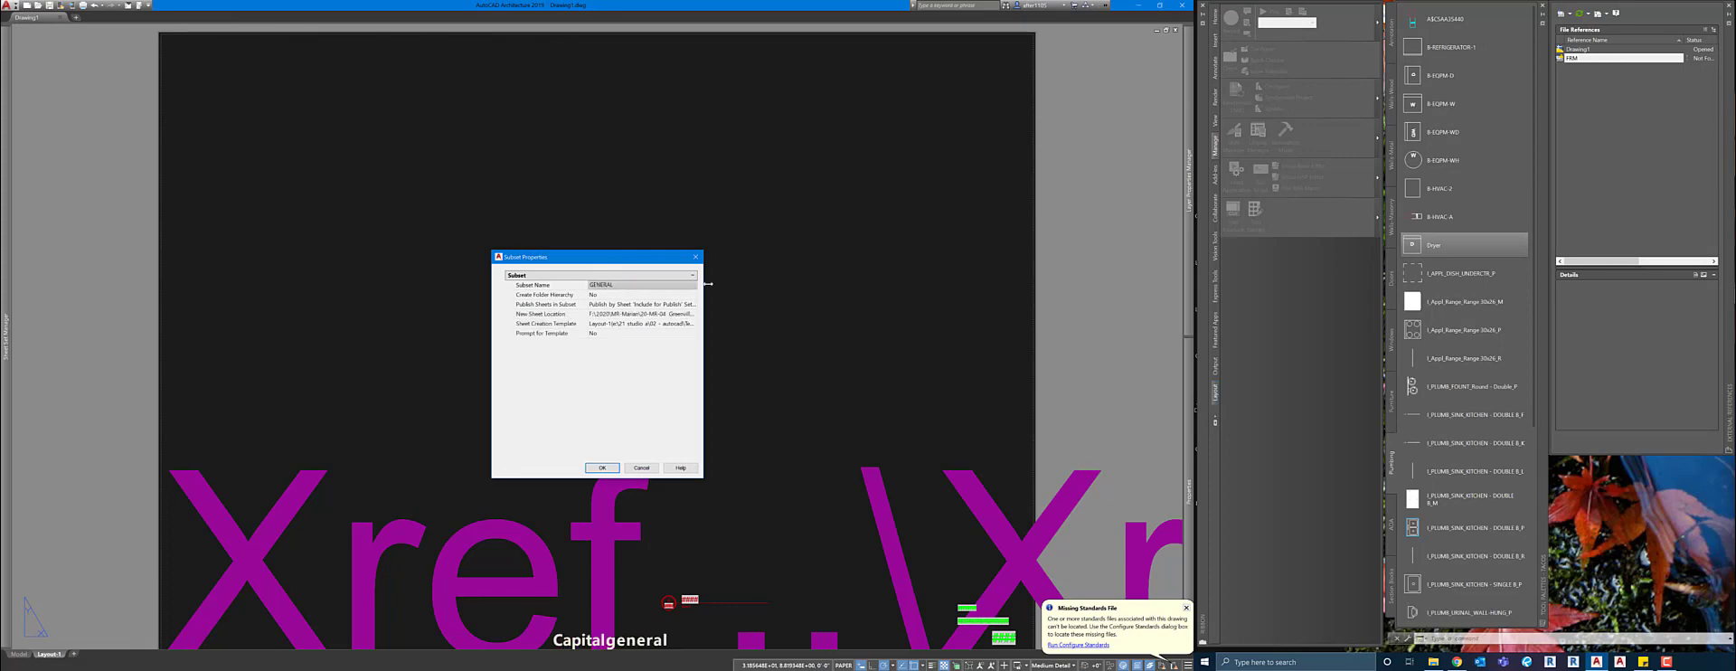
pyautogui.click(603, 467)
pyautogui.moveTo(6, 90)
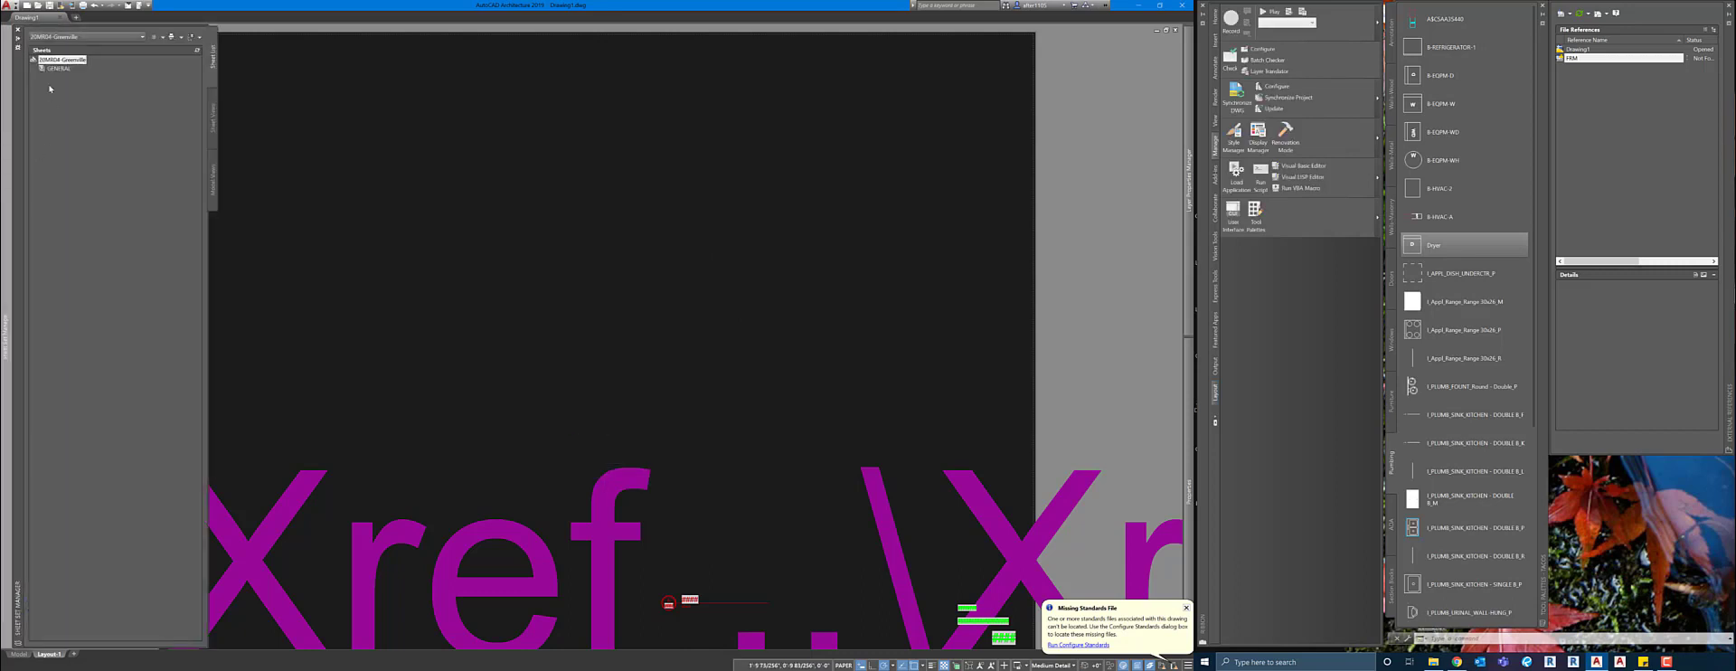
# Add a subset named ARCHITECTURAL at the top level of the 20MR04-Greenville sheet set.
pyautogui.rightClick(60, 61)
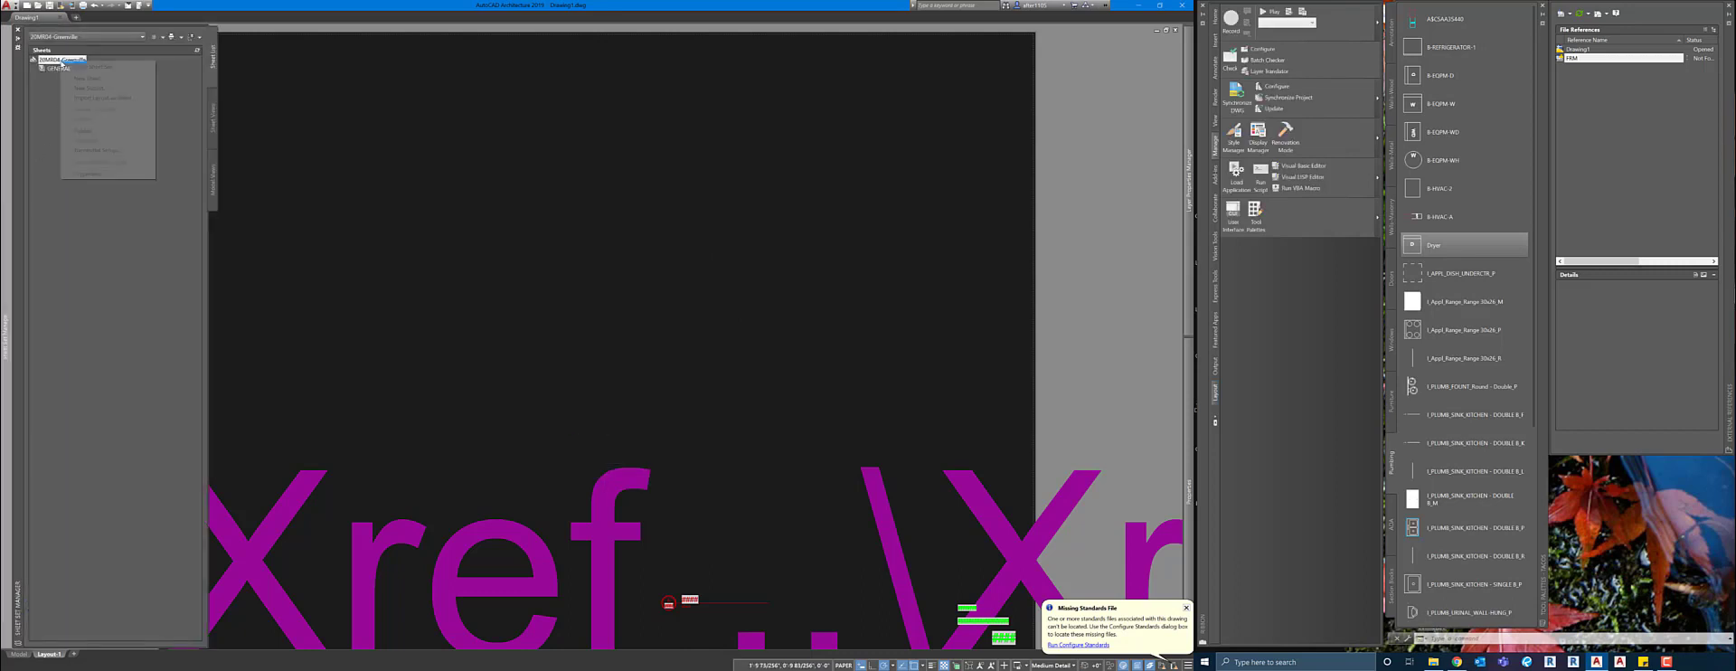
pyautogui.click(85, 87)
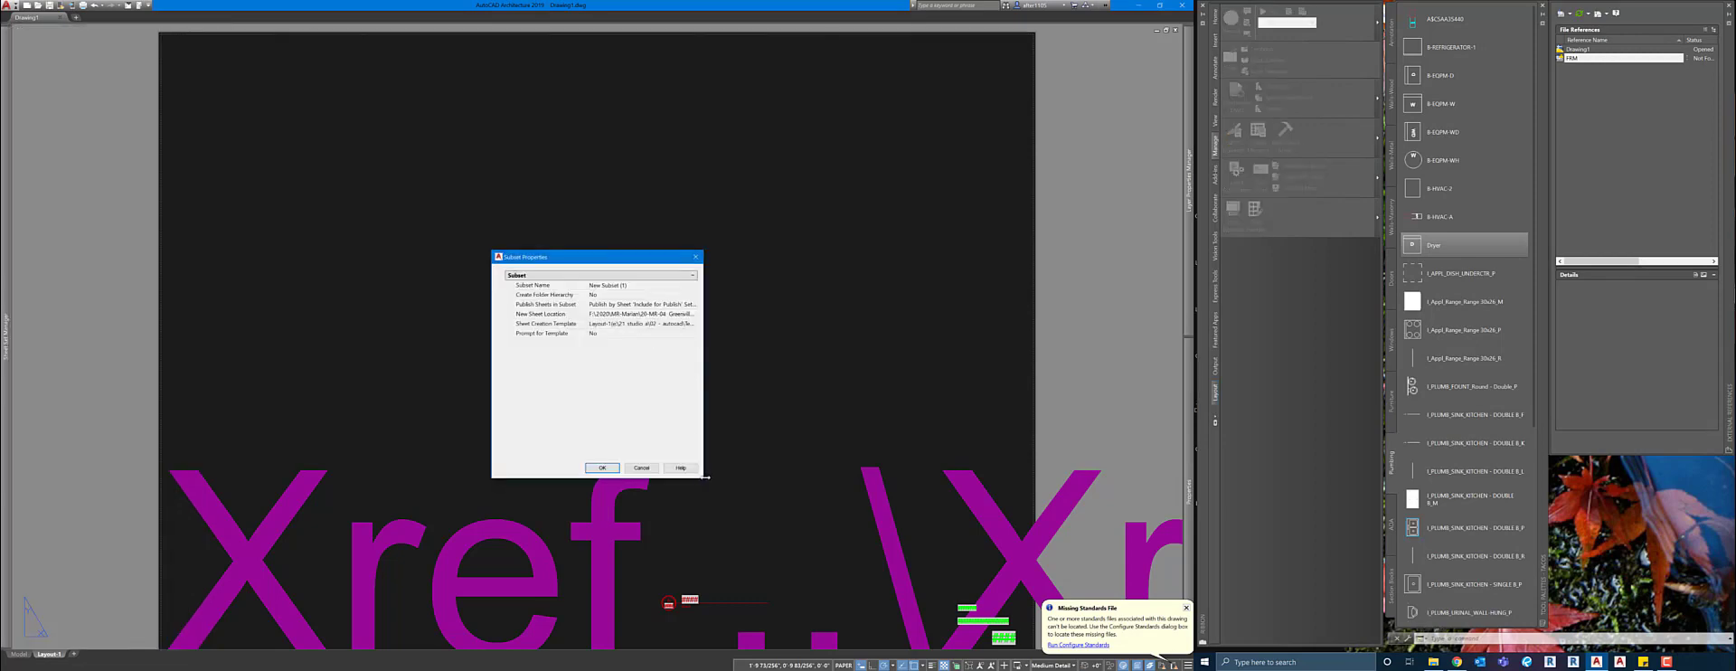
pyautogui.moveTo(701, 480); pyautogui.dragTo(821, 536)
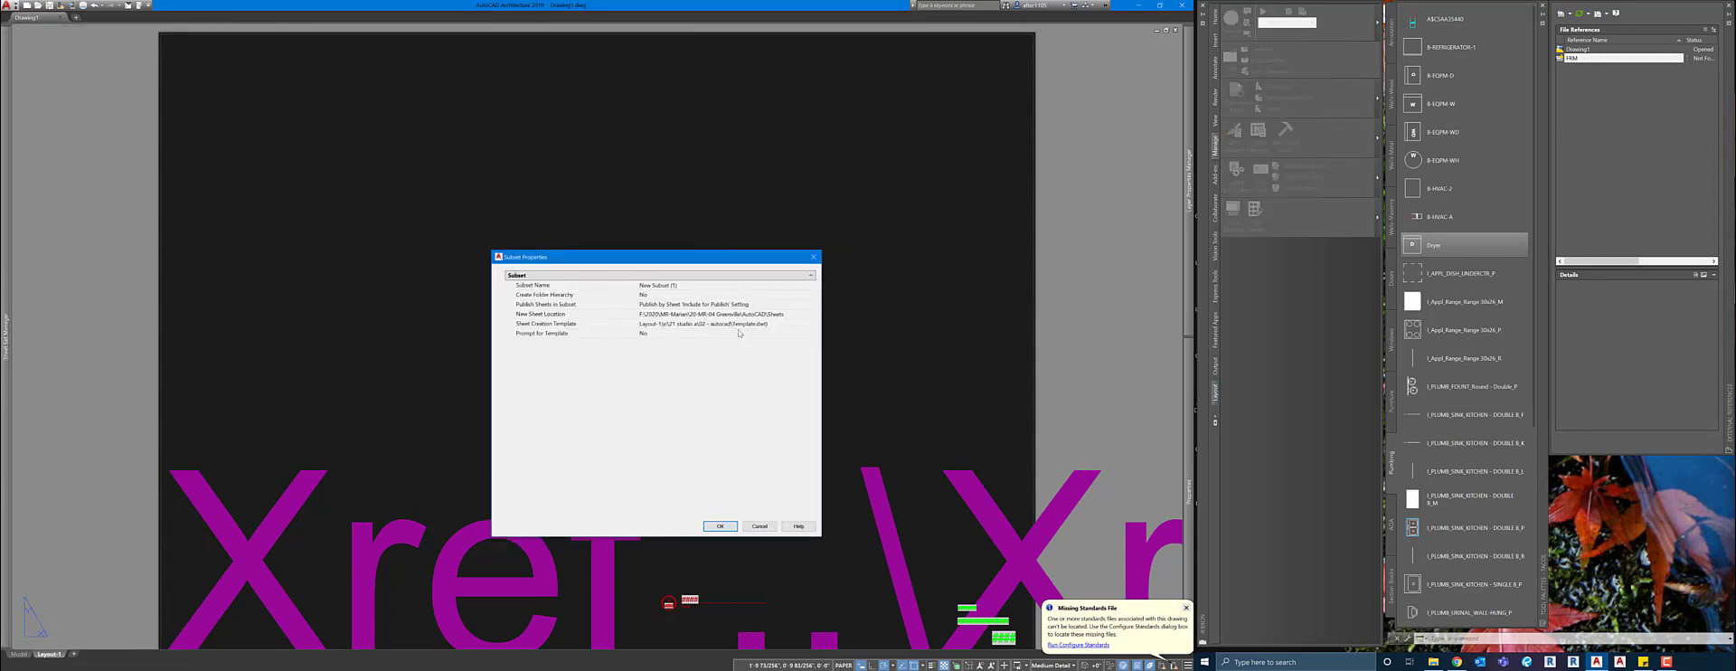
pyautogui.click(713, 286)
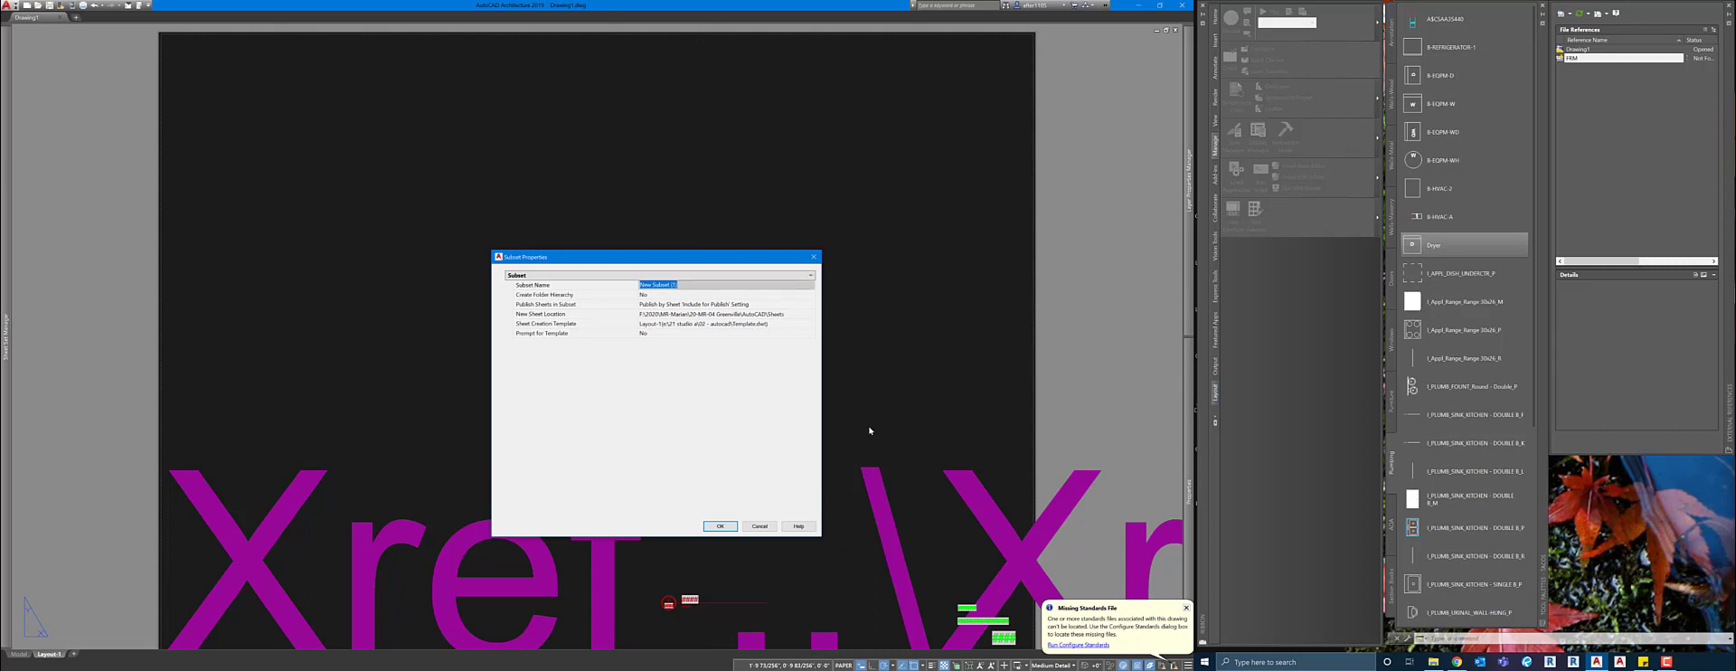
pyautogui.write('ARCHITECTURAL')
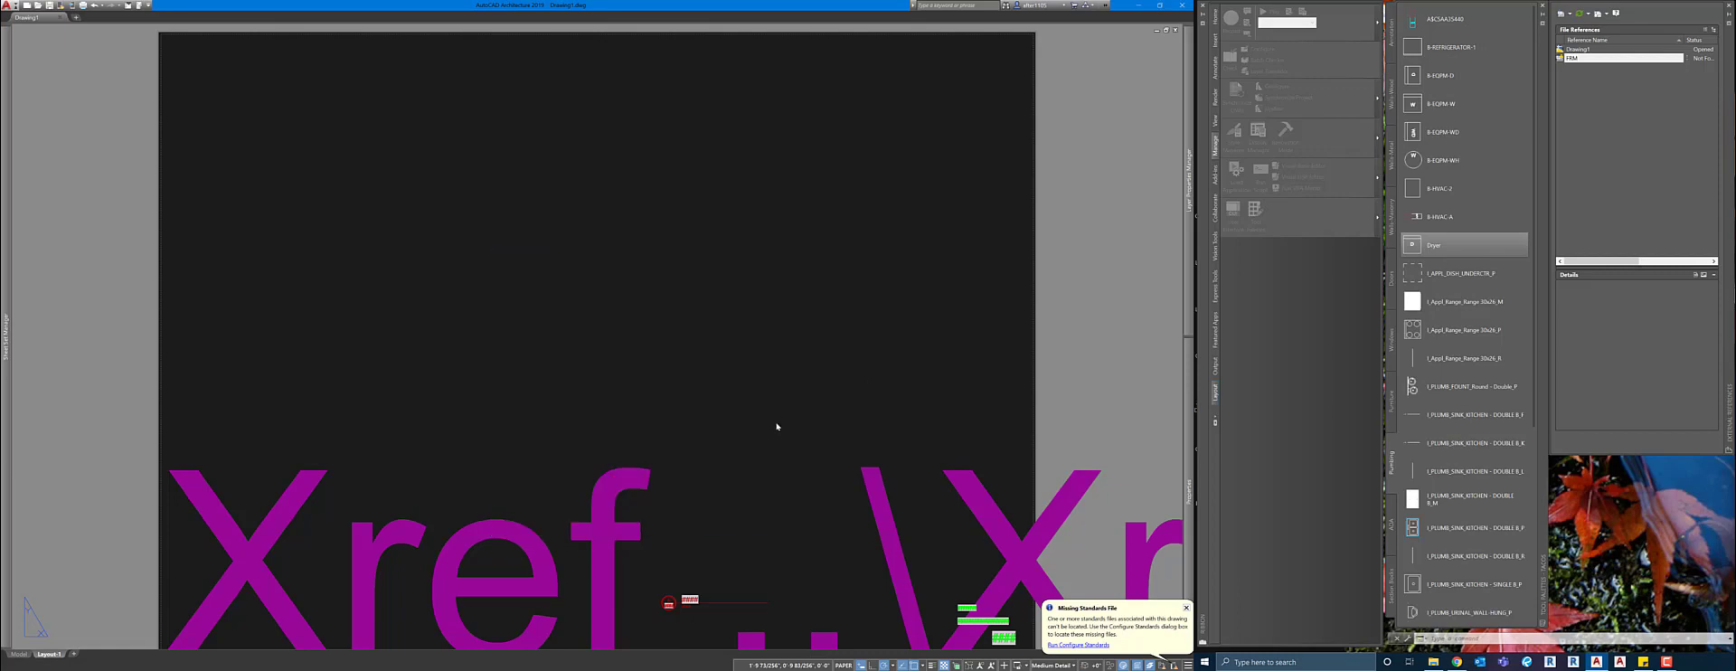
# Import only the G000 layout from 20MR04-G000.dwg into the GENERAL subset as a sheet, excluding the drawing's second layout.
pyautogui.moveTo(15, 201)
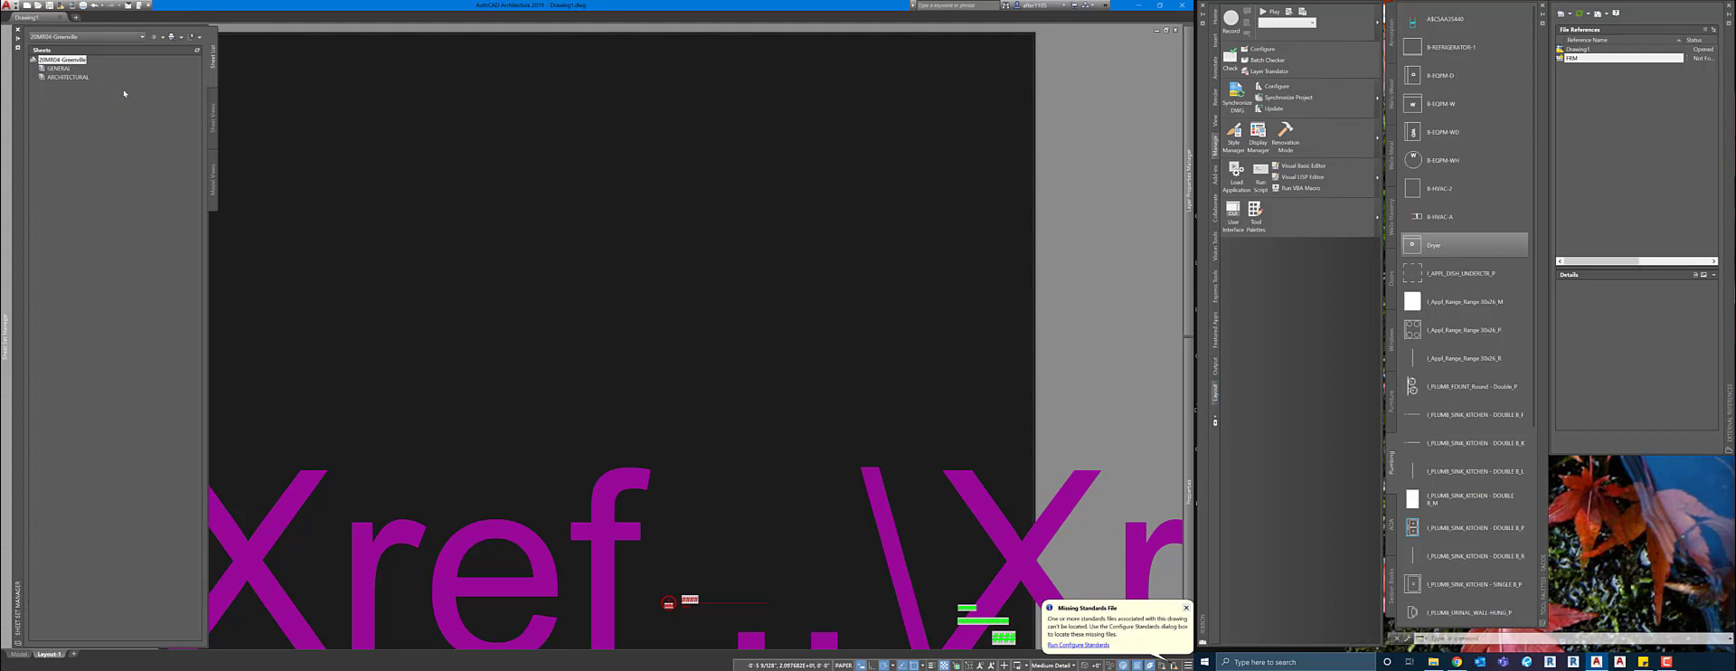
pyautogui.rightClick(54, 69)
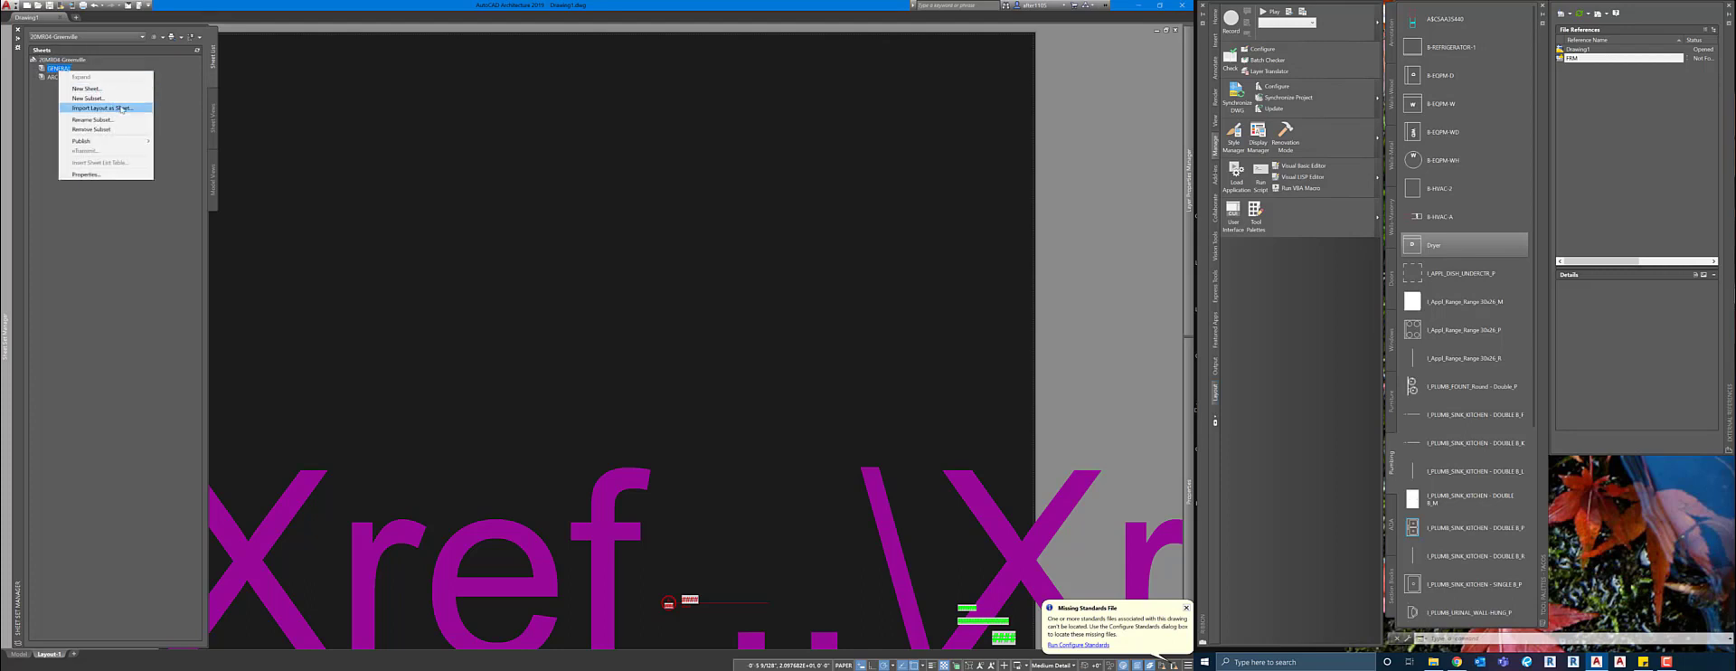
pyautogui.click(132, 109)
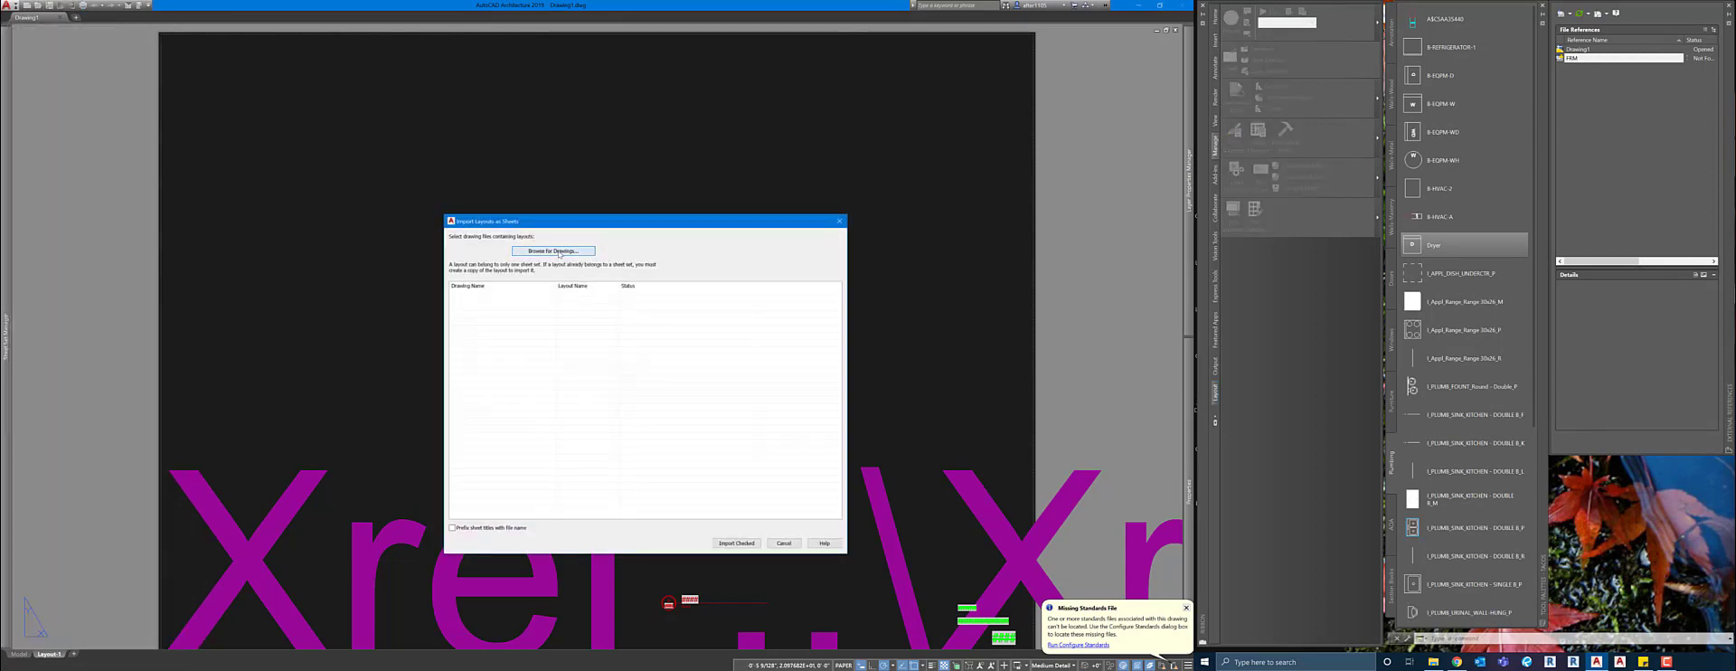
pyautogui.click(557, 251)
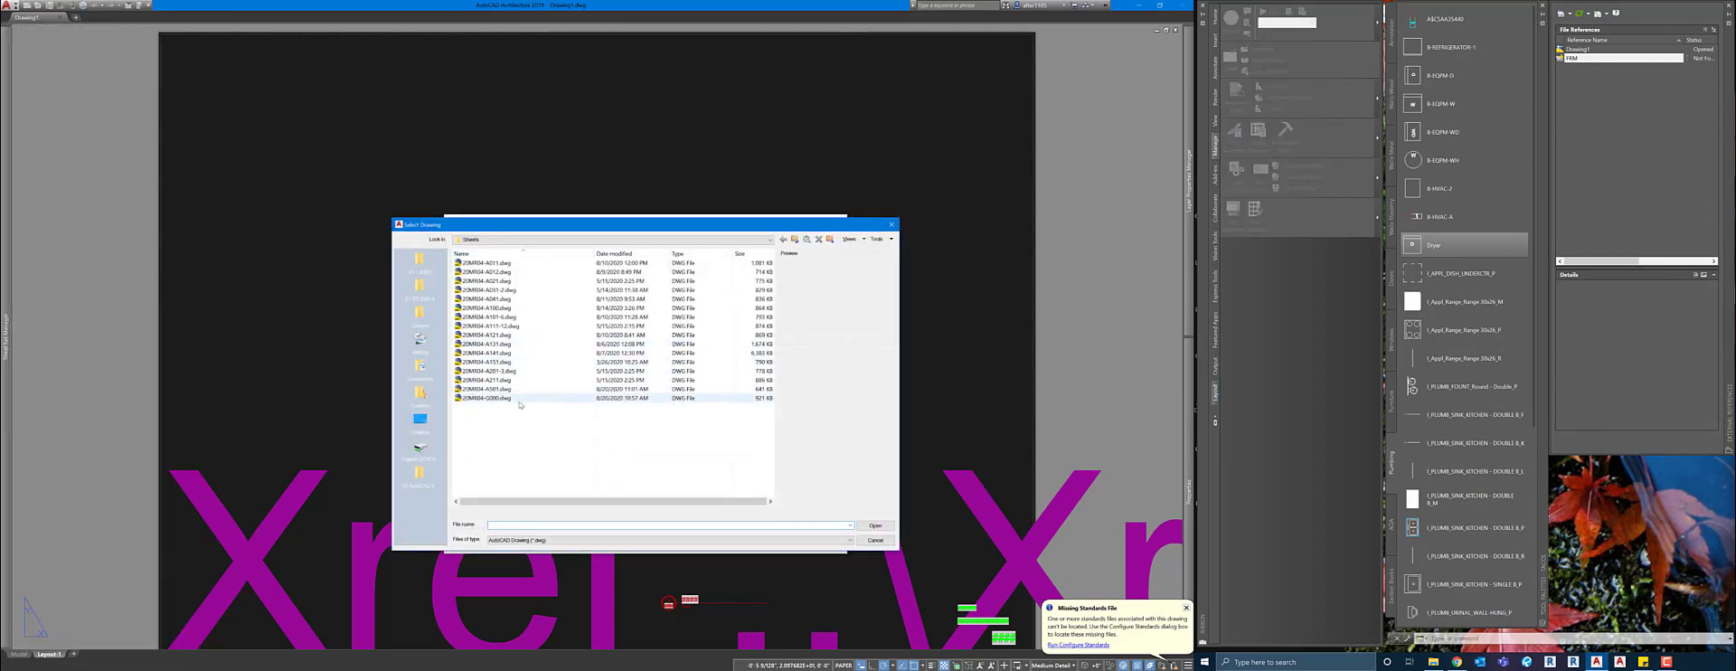
pyautogui.click(597, 398)
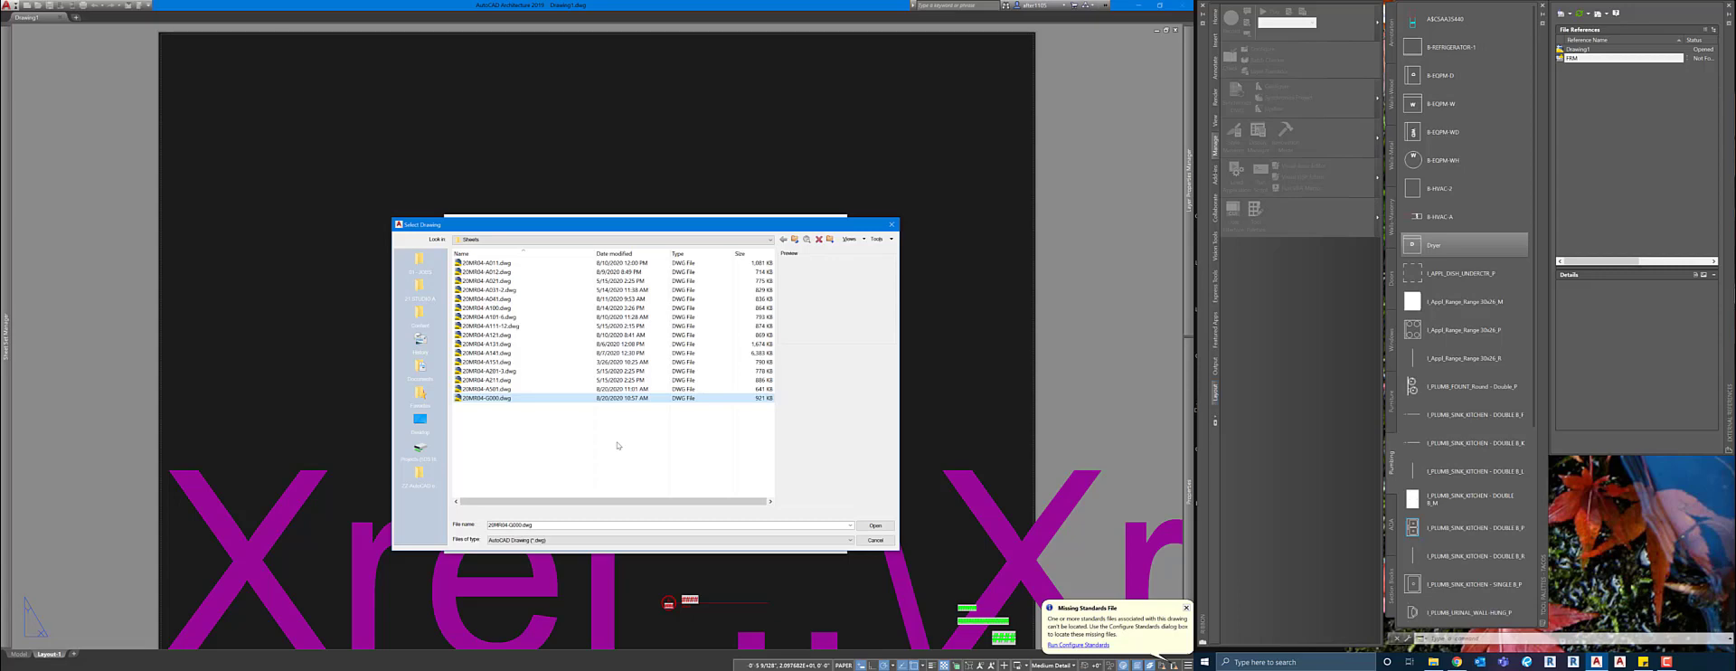
pyautogui.click(871, 525)
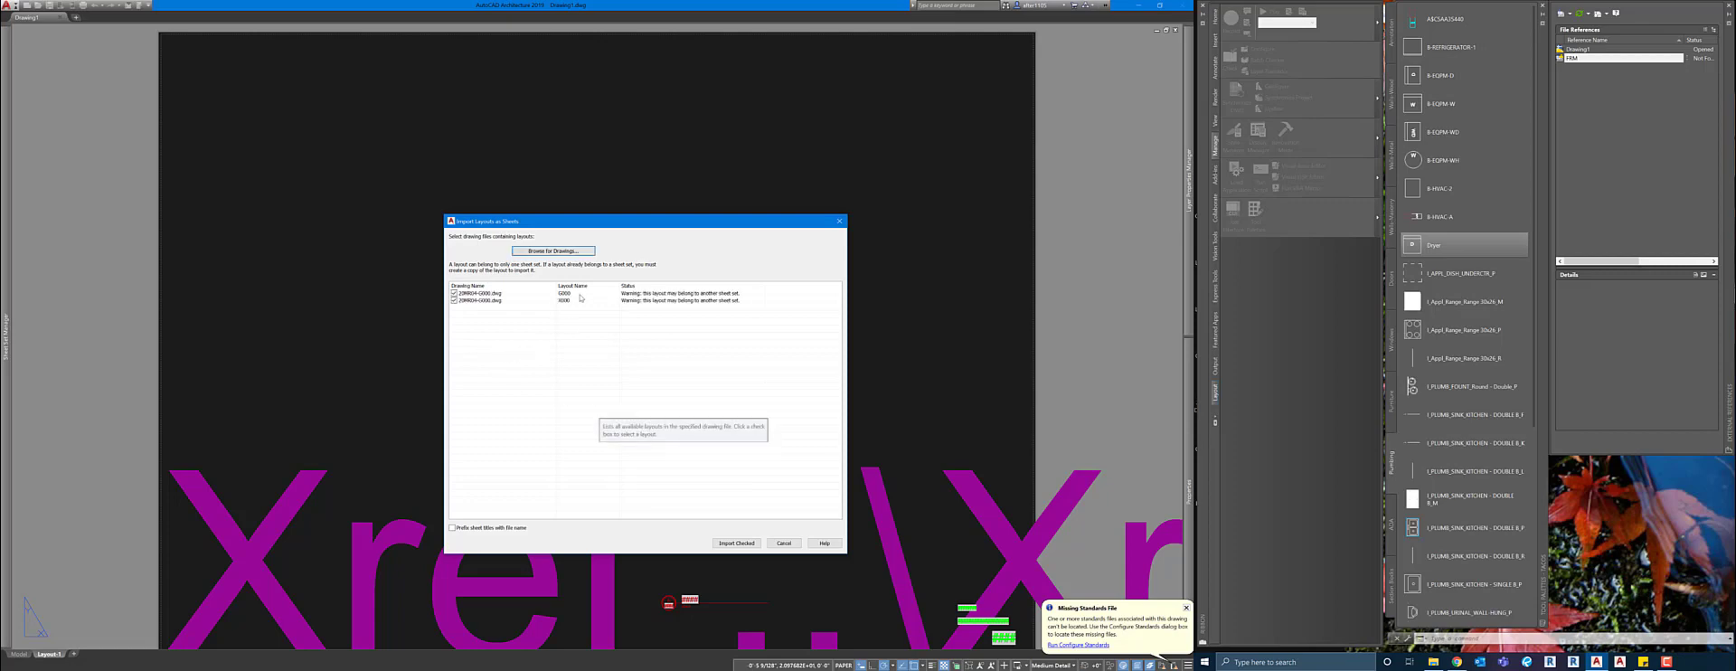
pyautogui.click(455, 301)
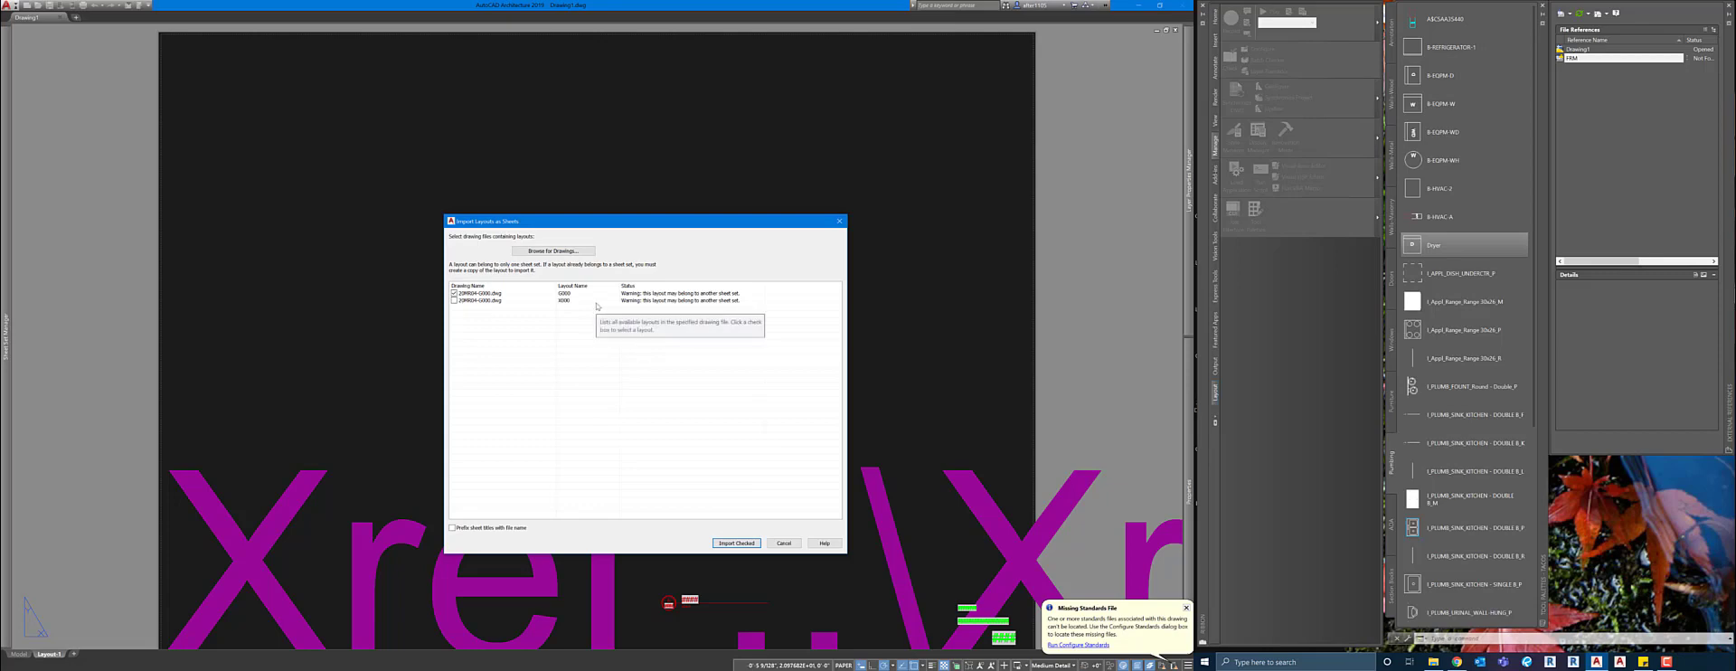
pyautogui.click(728, 543)
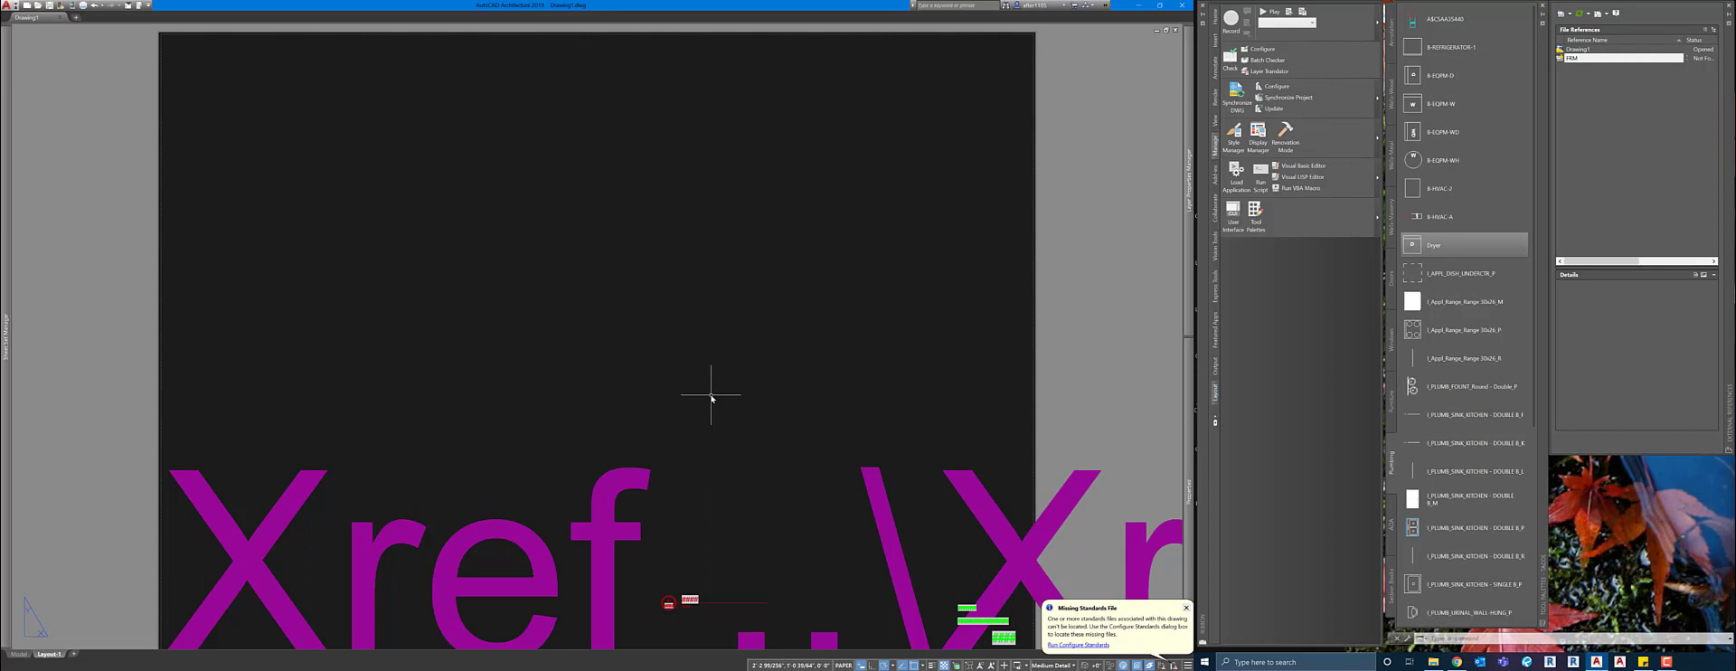
# Renumber the imported sheet in the GENERAL subset as G000 and title it COVER SHEET.
pyautogui.moveTo(7, 228)
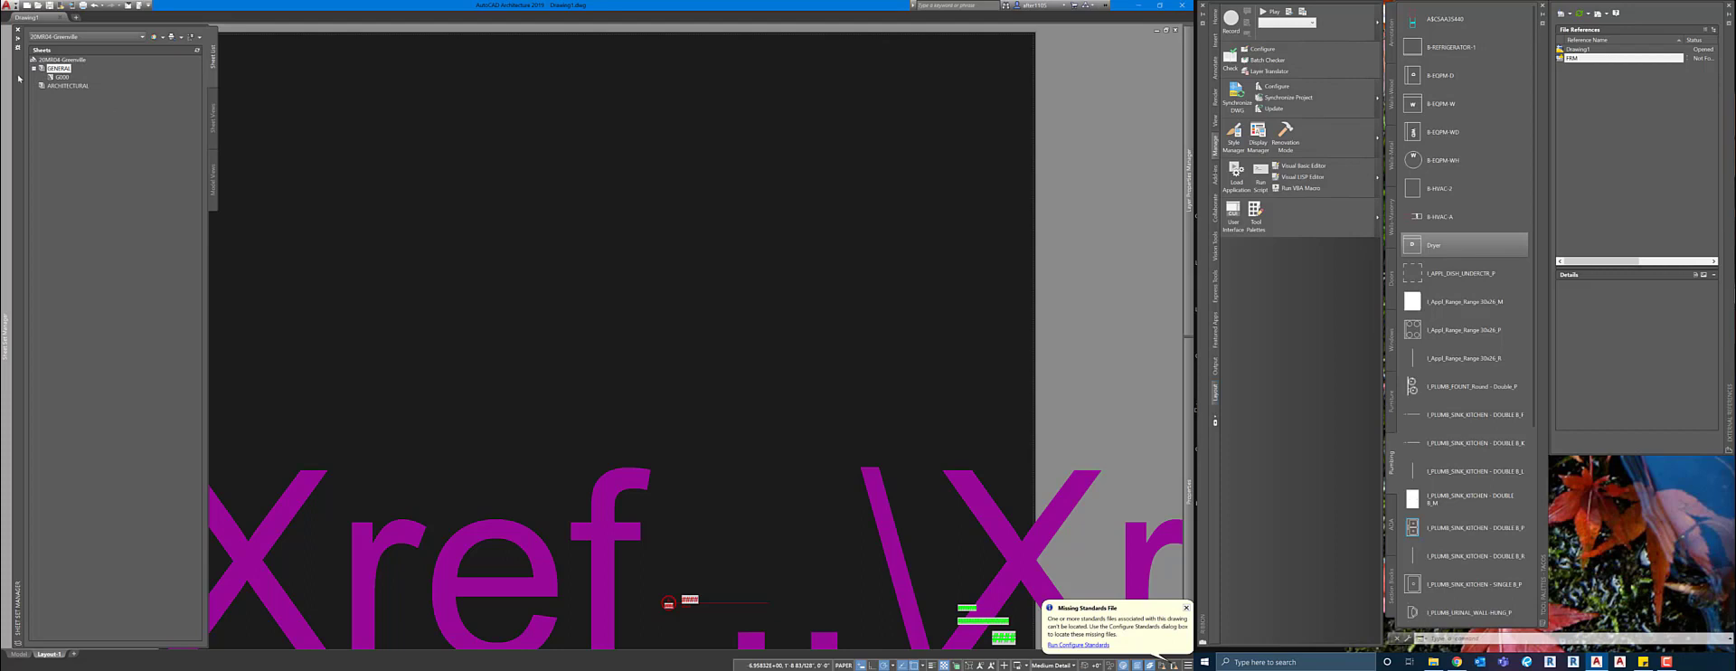
pyautogui.rightClick(61, 78)
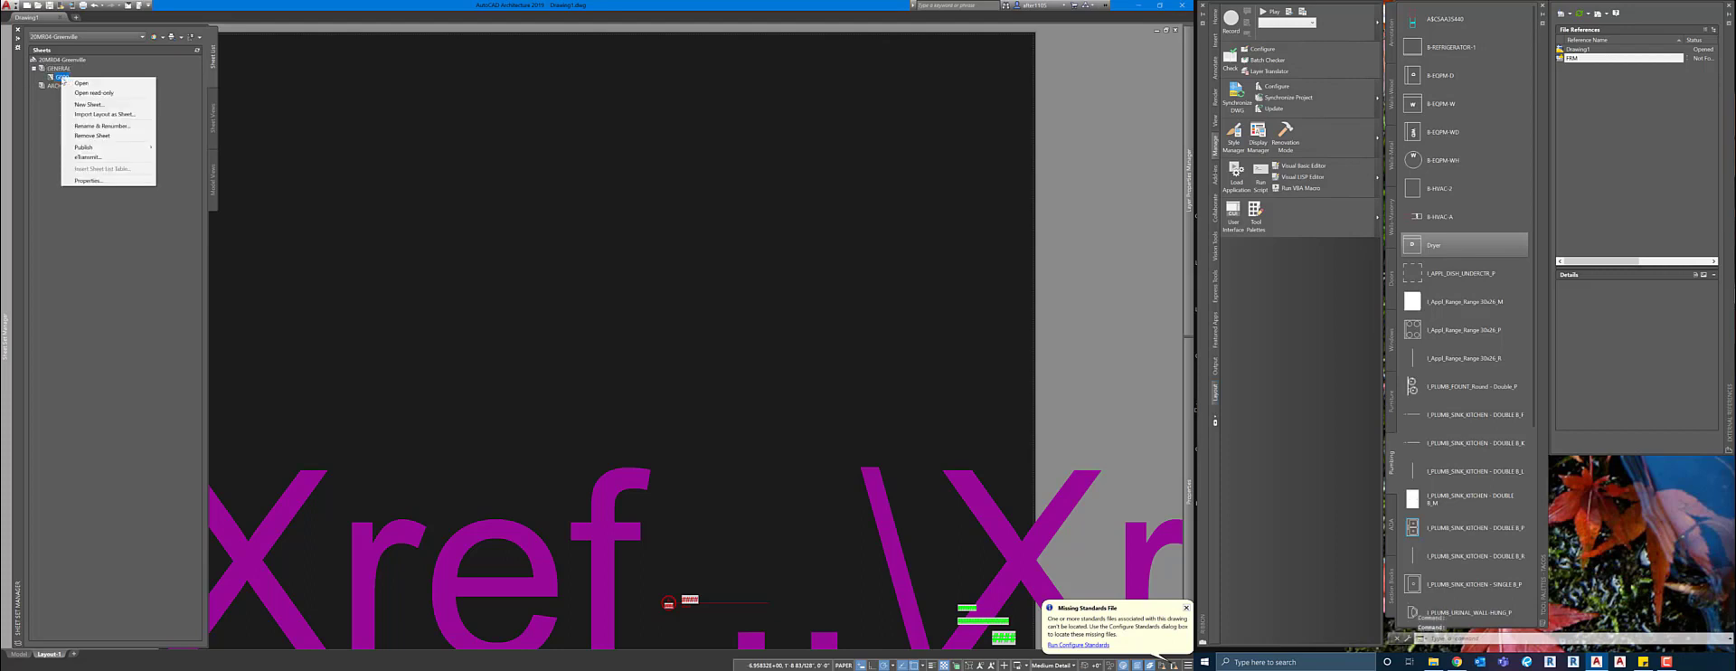
pyautogui.click(104, 126)
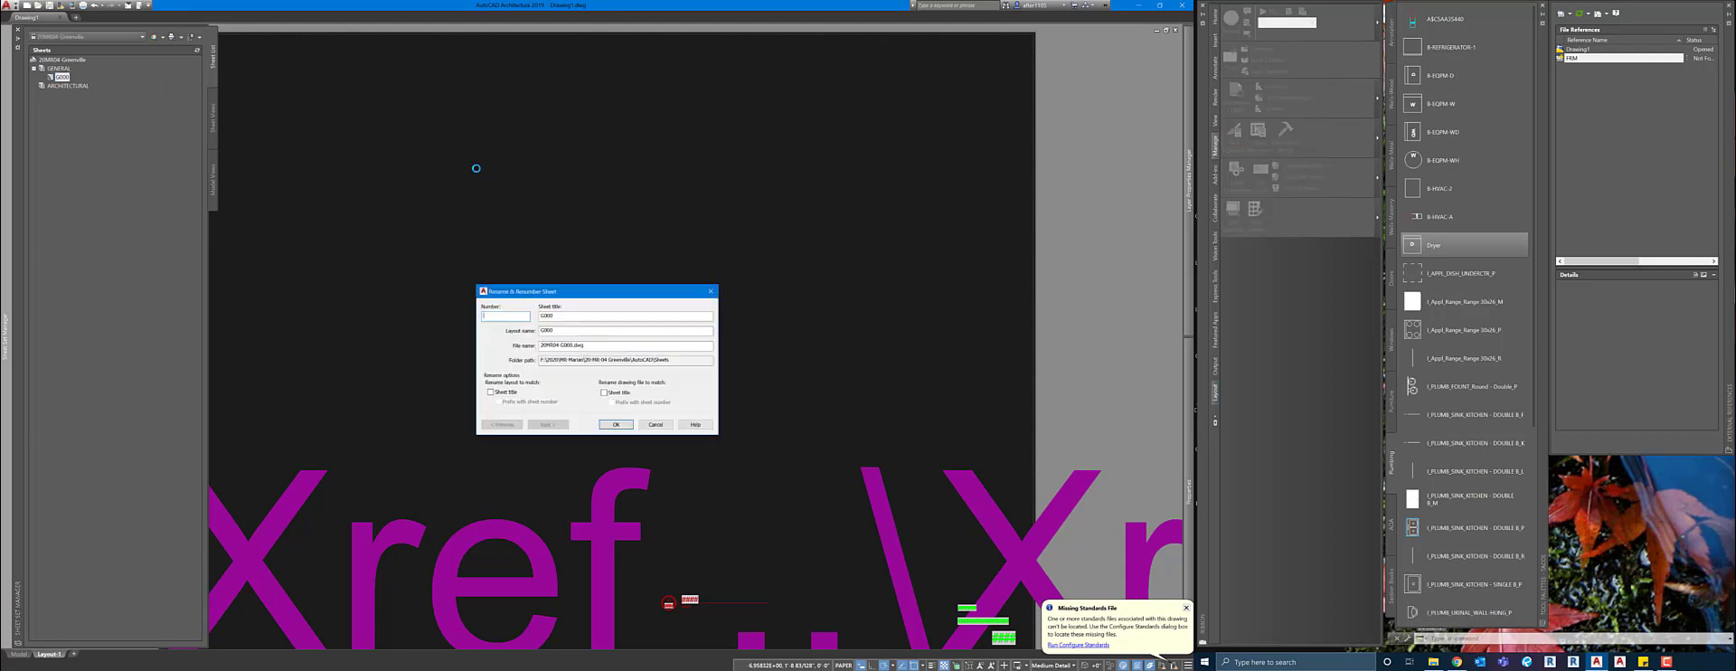
pyautogui.write('G000')
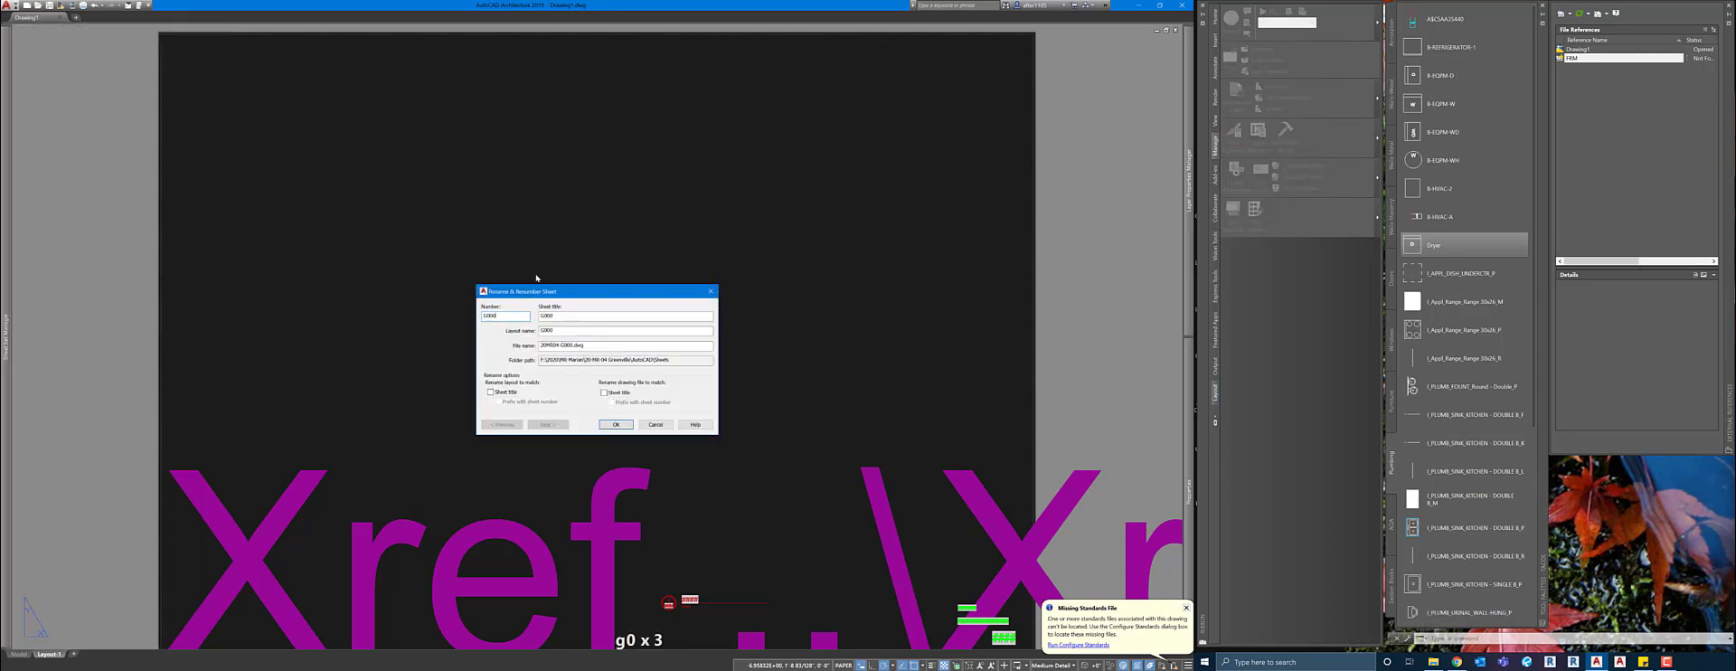
pyautogui.press('Tab')
pyautogui.write('VC')
pyautogui.press('BackSpace')
pyautogui.press('BackSpace')
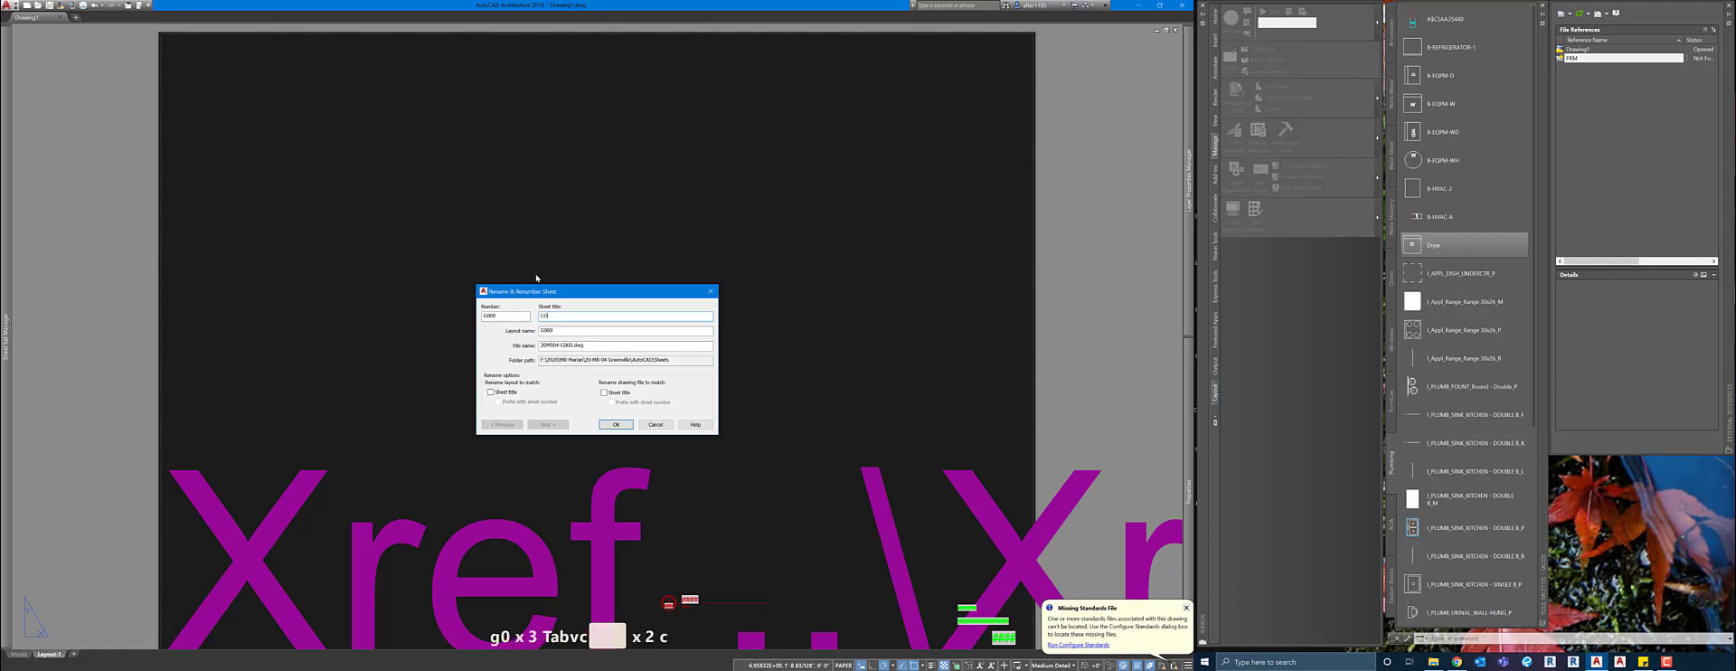
pyautogui.write('COVER SHEE')
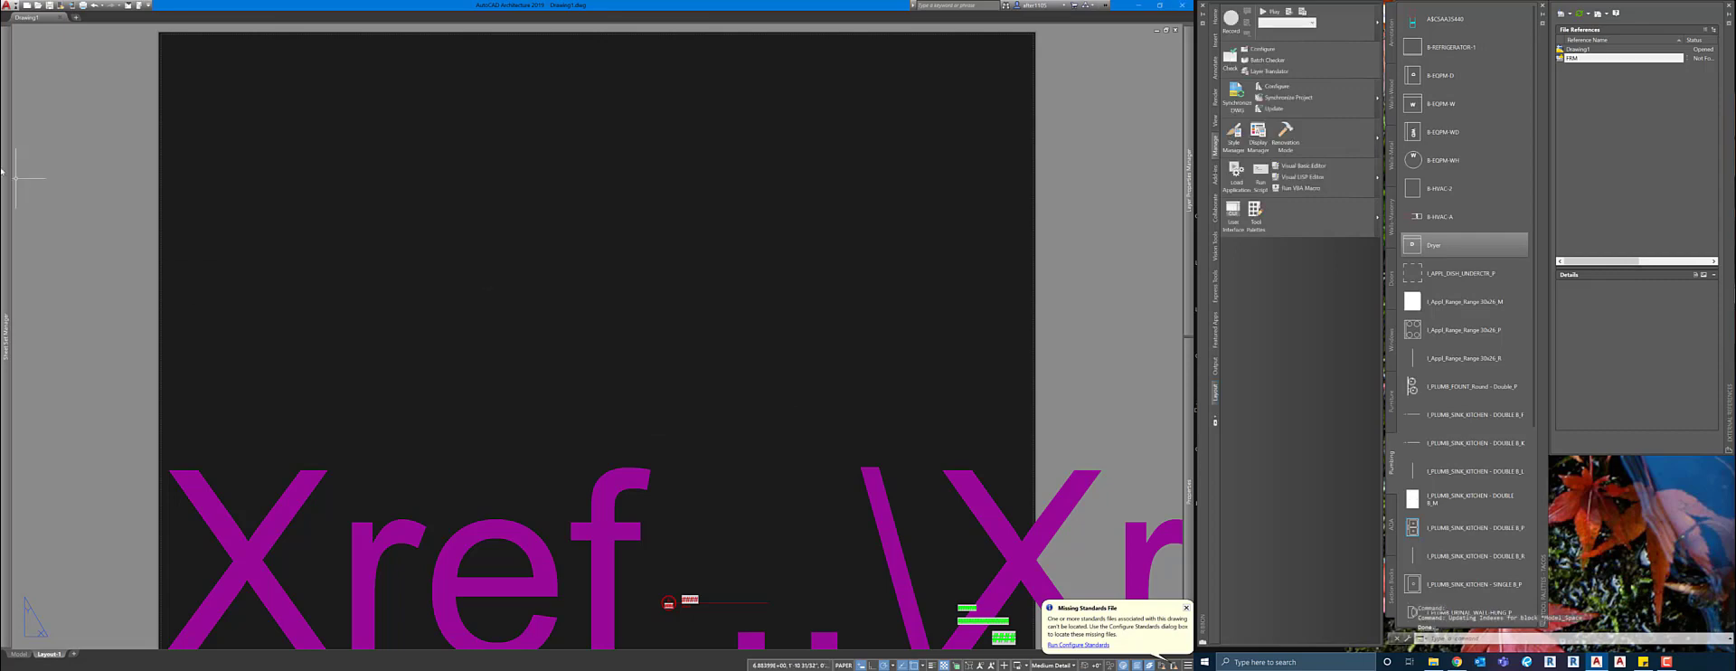
# Examine the sheet set field behind the BLDG attribute in the layout's sheet title block.
pyautogui.moveTo(90, 80)
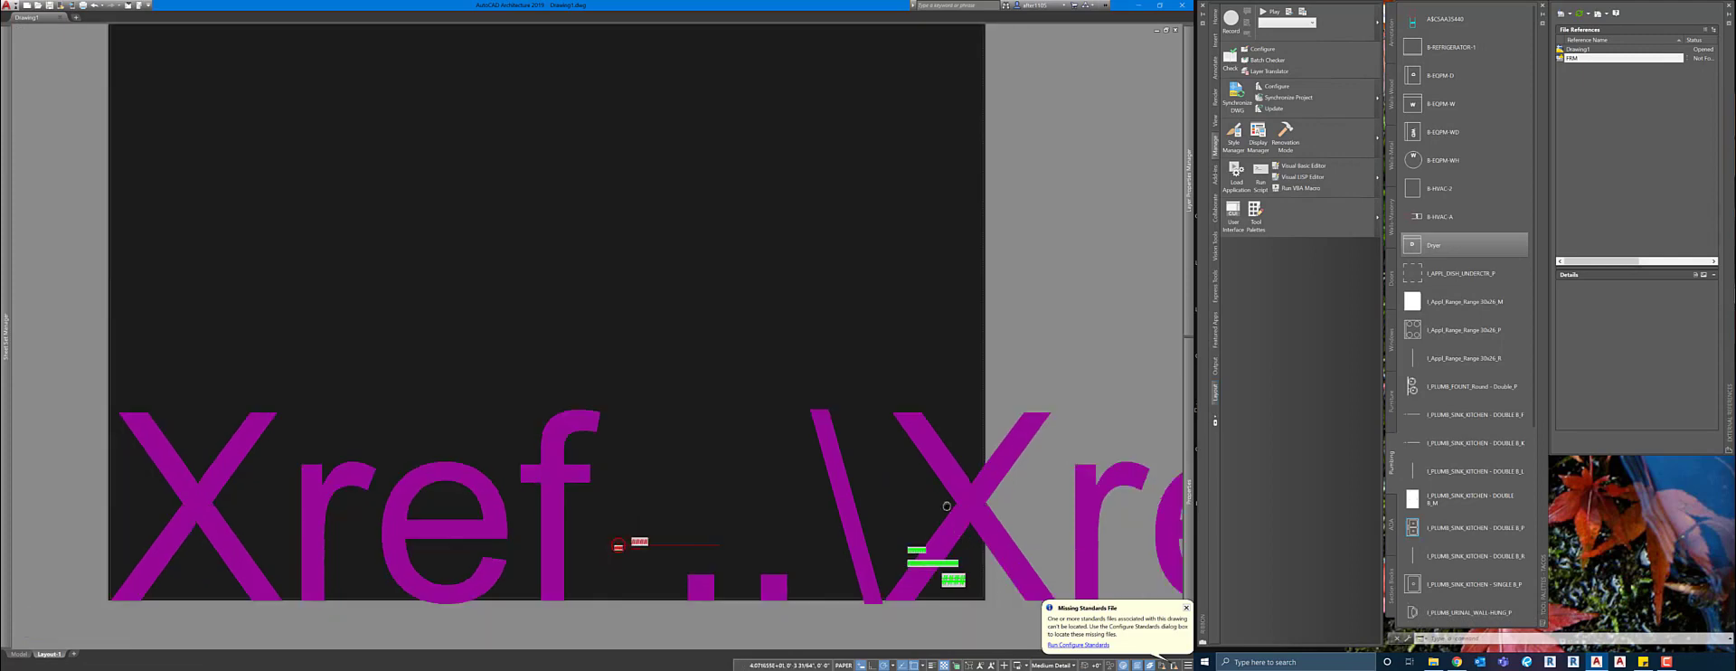
pyautogui.scroll(6, 947, 505)
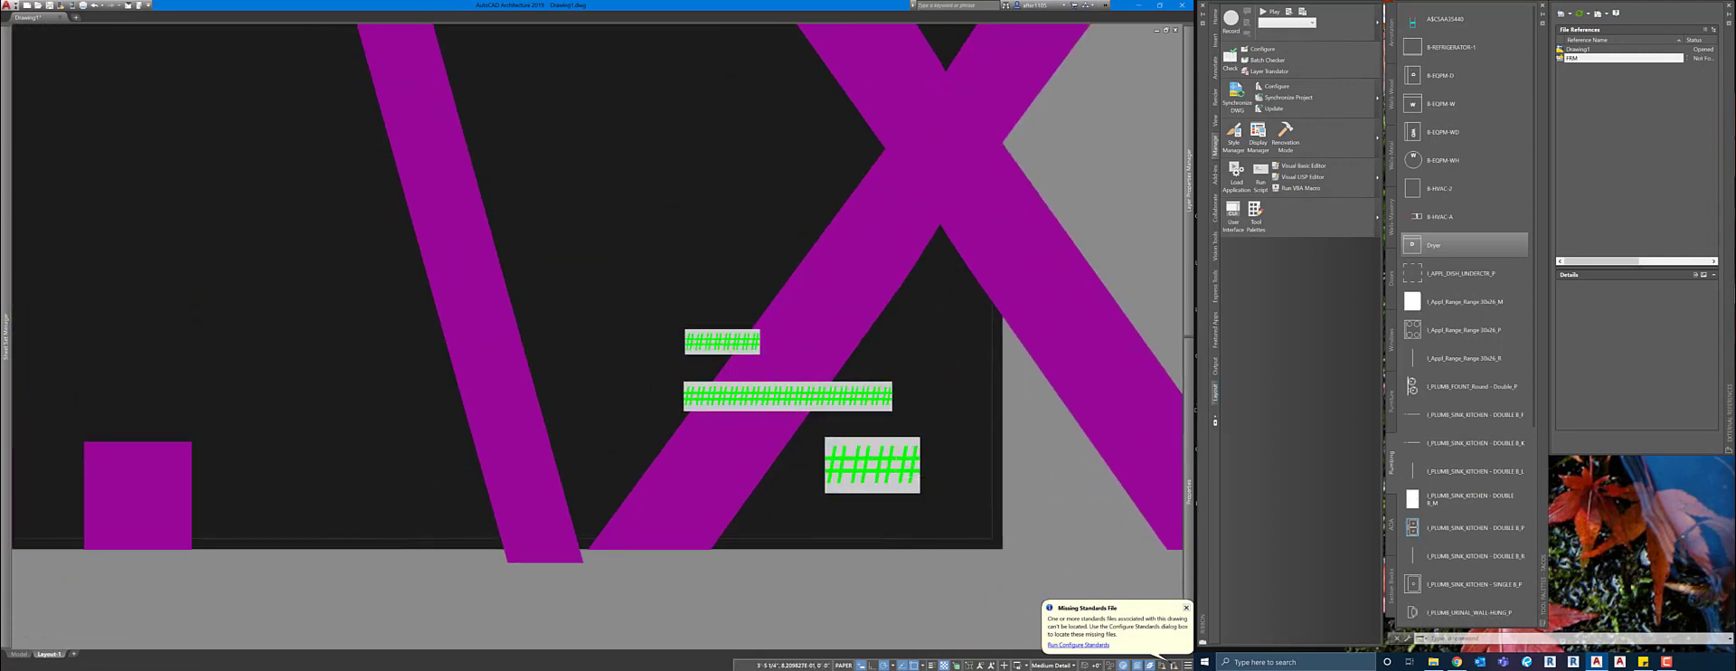
pyautogui.scroll(2, 945, 480)
pyautogui.scroll(-2, 945, 481)
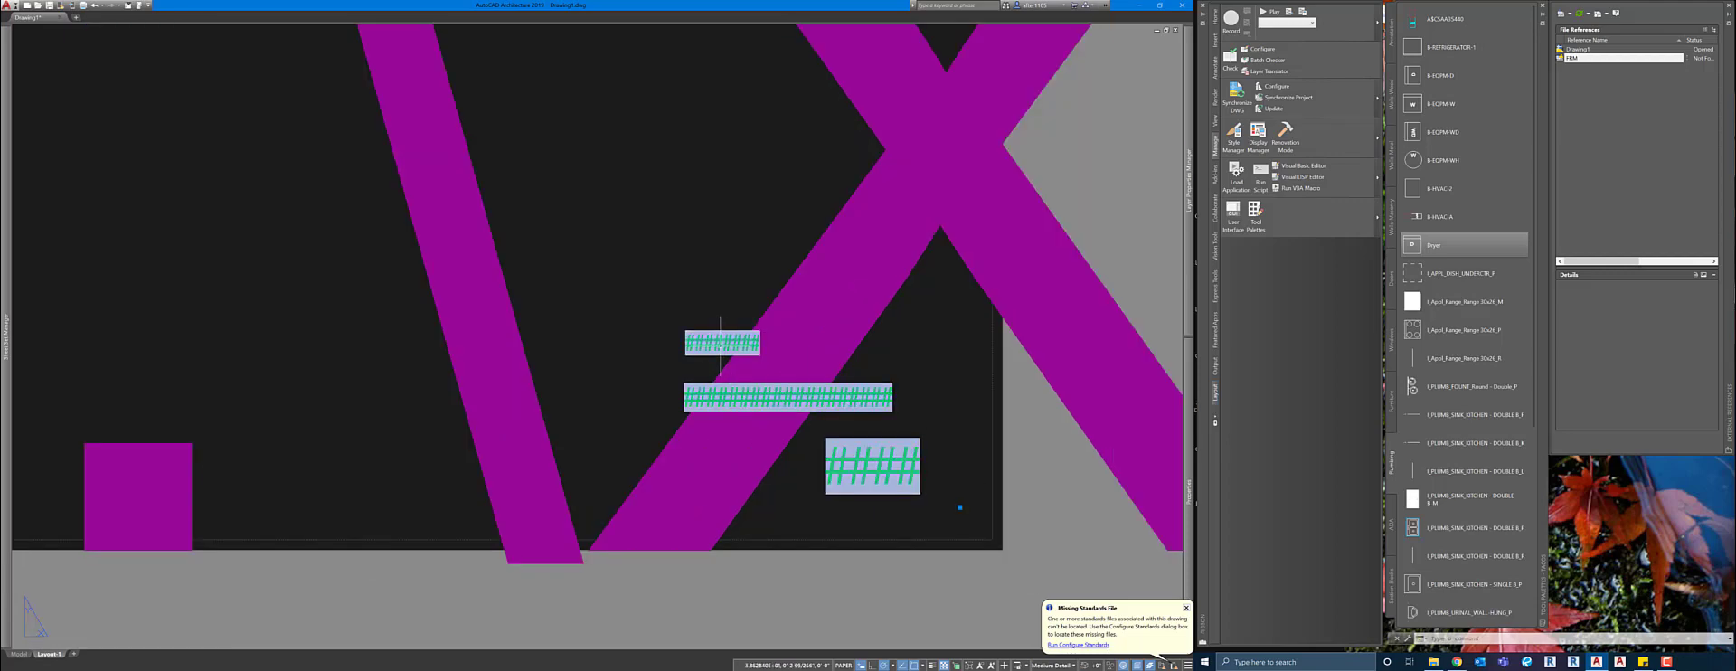
pyautogui.doubleClick(719, 343)
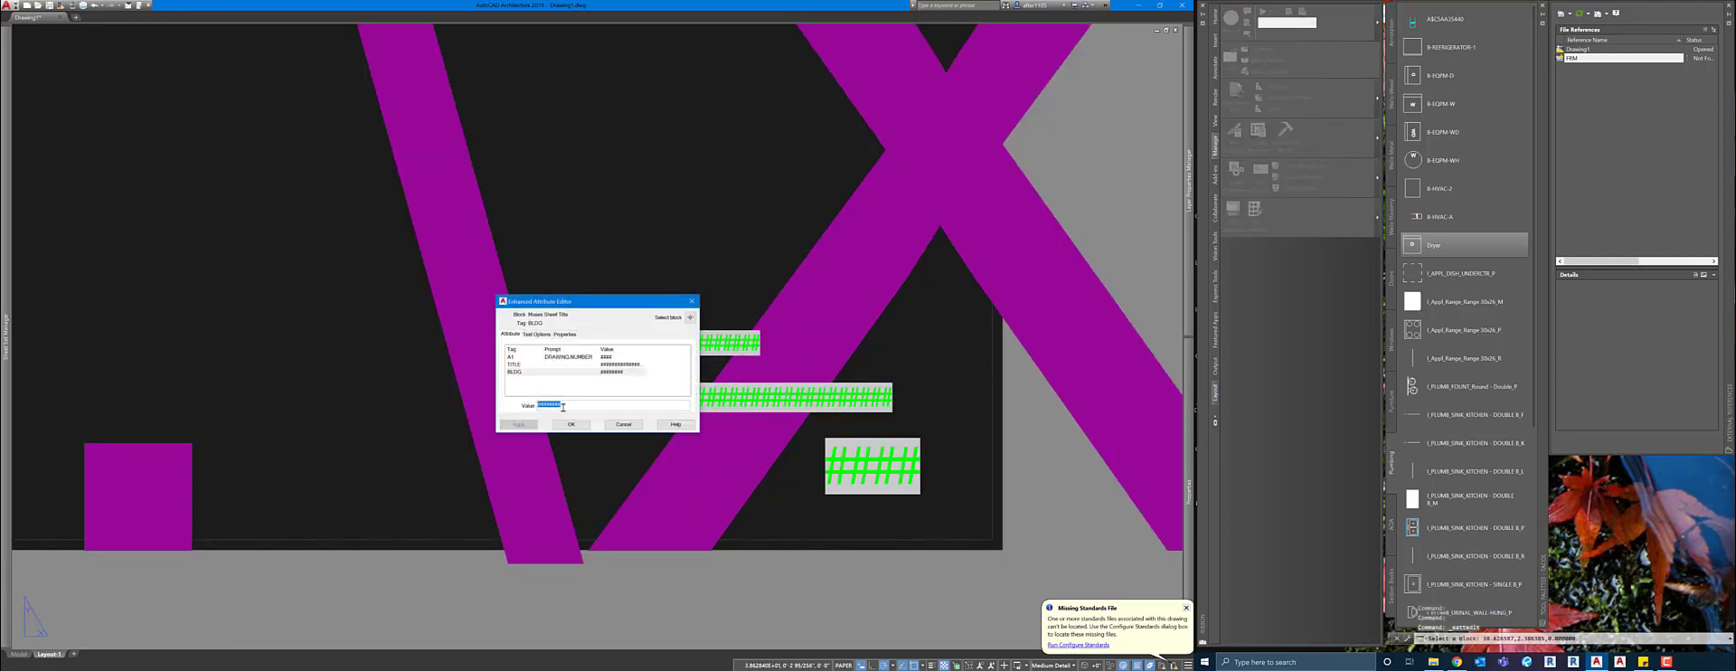
pyautogui.rightClick(554, 407)
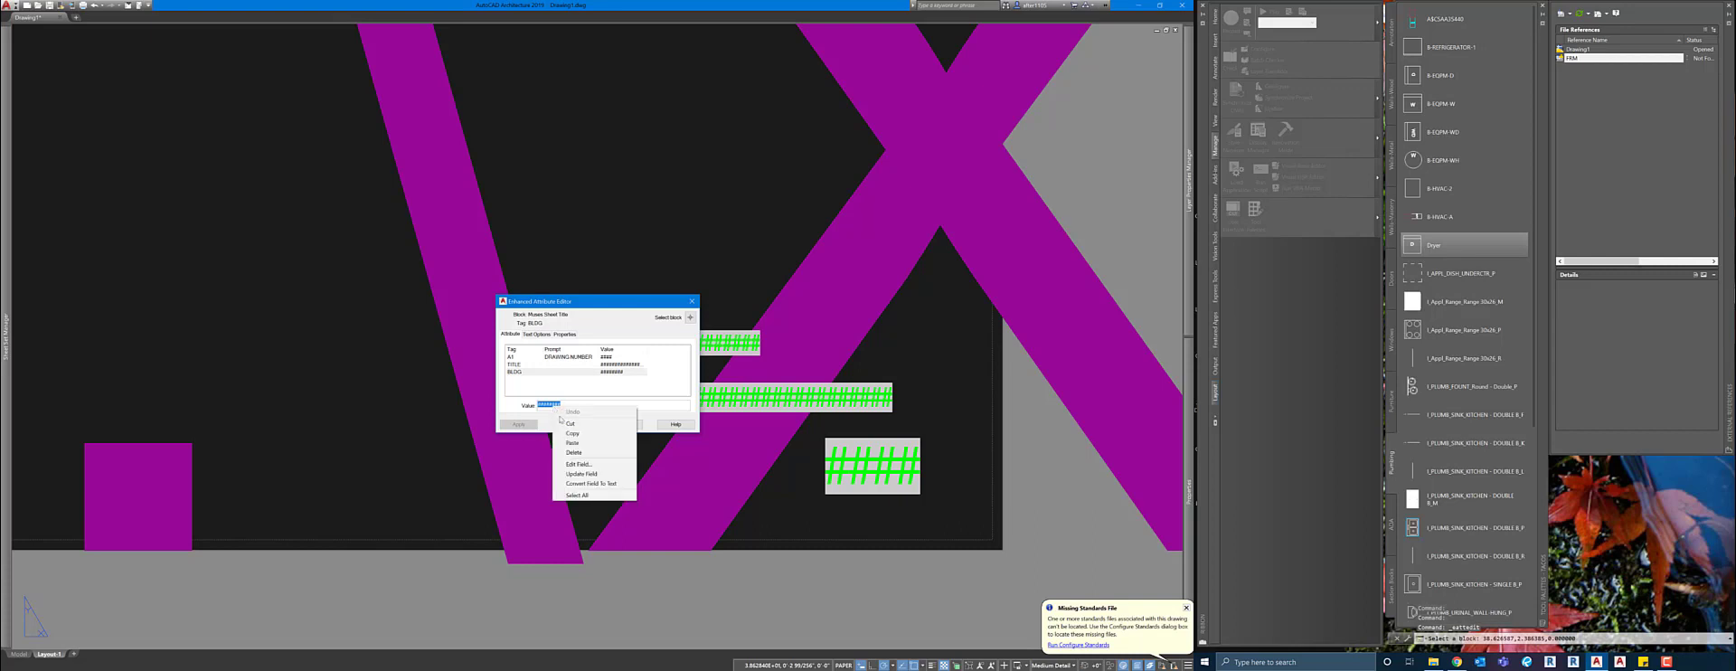
pyautogui.click(603, 467)
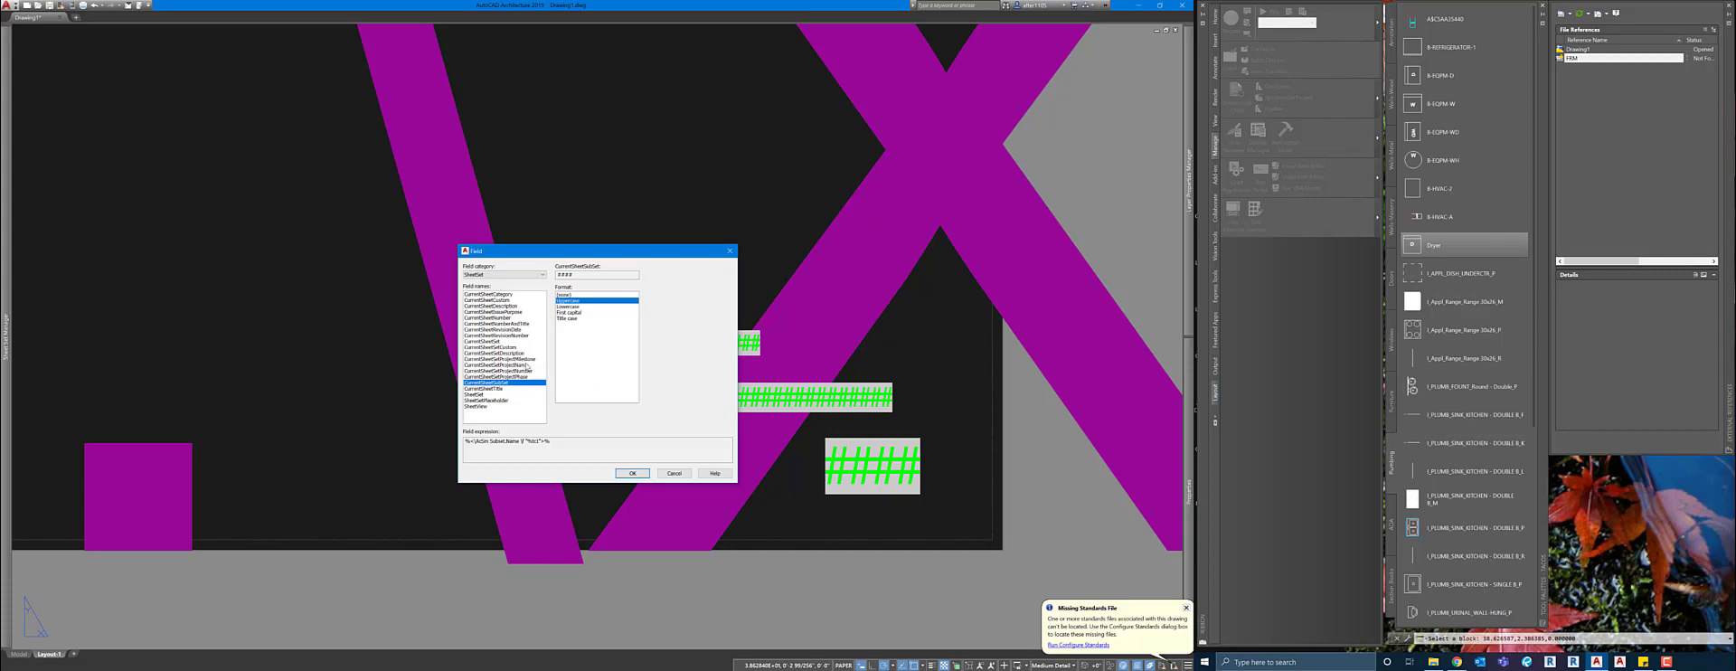
pyautogui.click(674, 473)
pyautogui.click(634, 425)
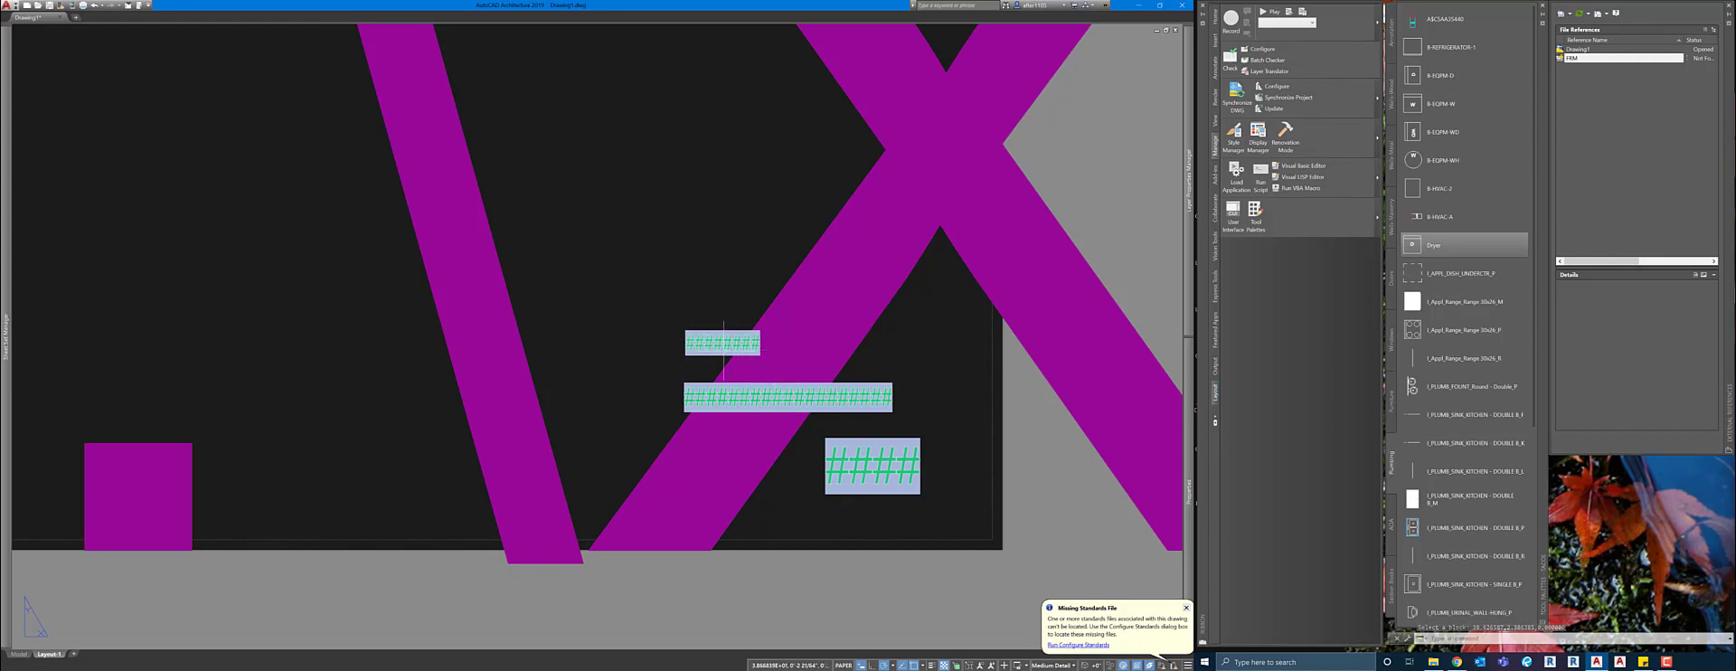
# Set the TITLE2 attribute of the drawing title marker above the SCALE label to SECTION.
pyautogui.scroll(-2, 958, 371)
pyautogui.scroll(-2, 958, 375)
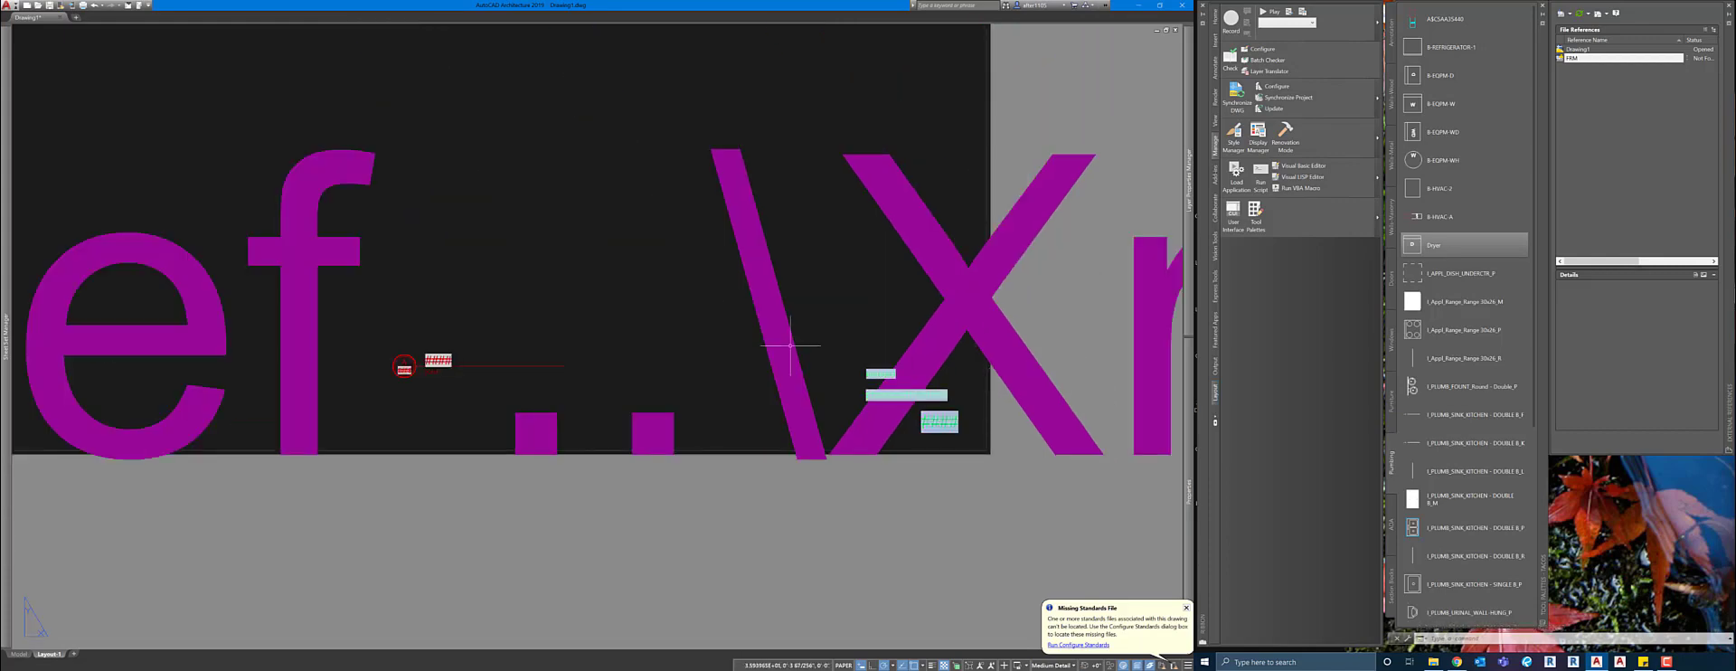
pyautogui.scroll(4, 425, 373)
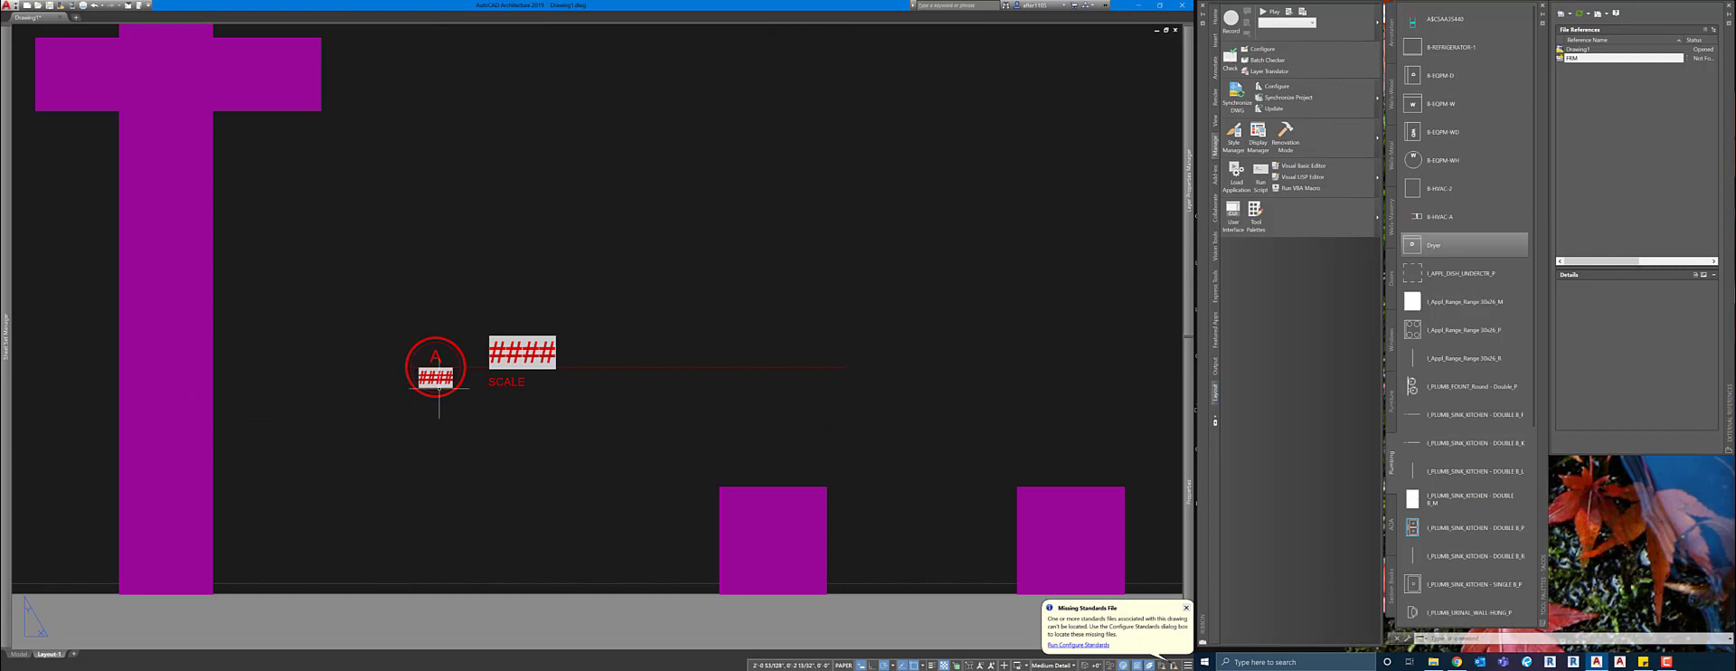
pyautogui.click(438, 387)
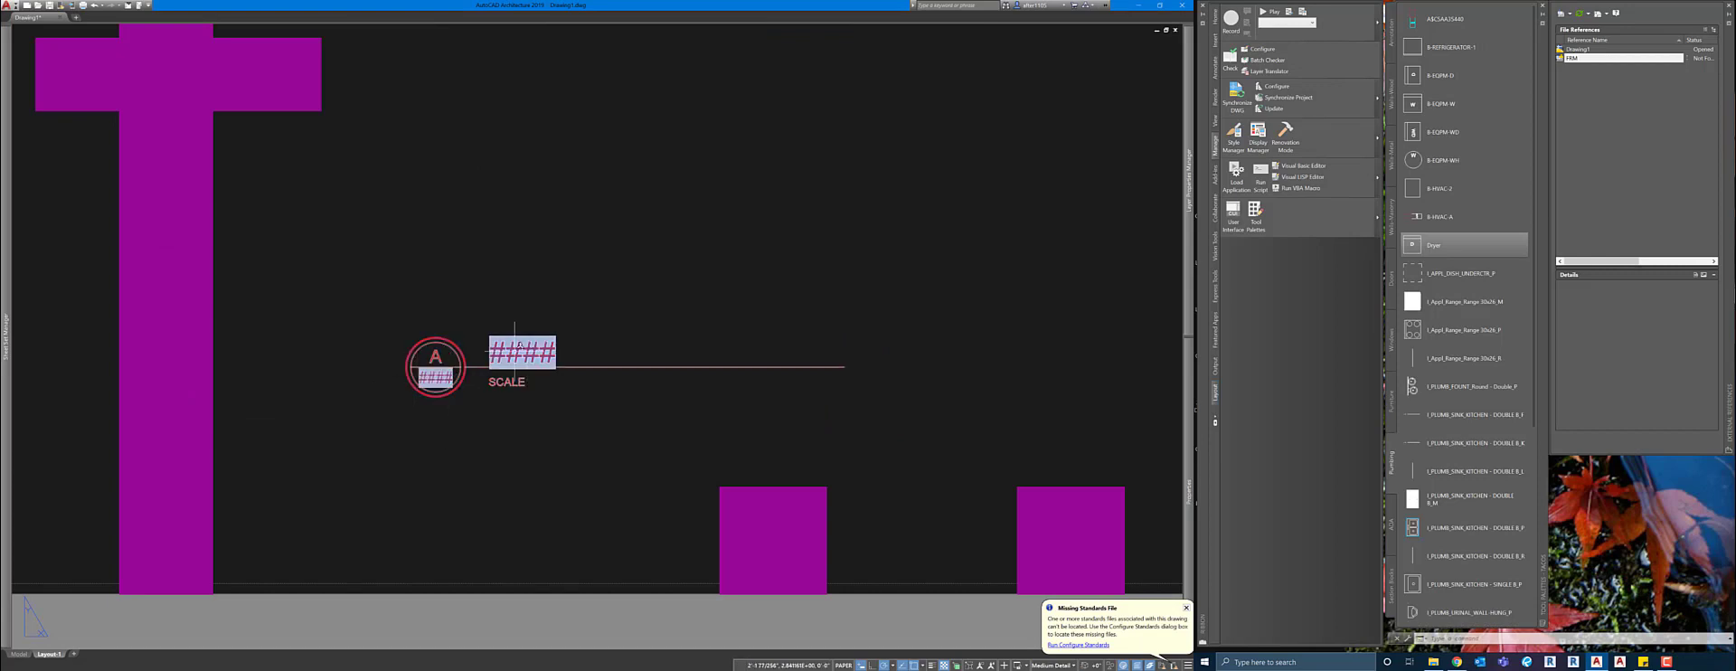
pyautogui.press('Escape')
pyautogui.scroll(-1, 678, 347)
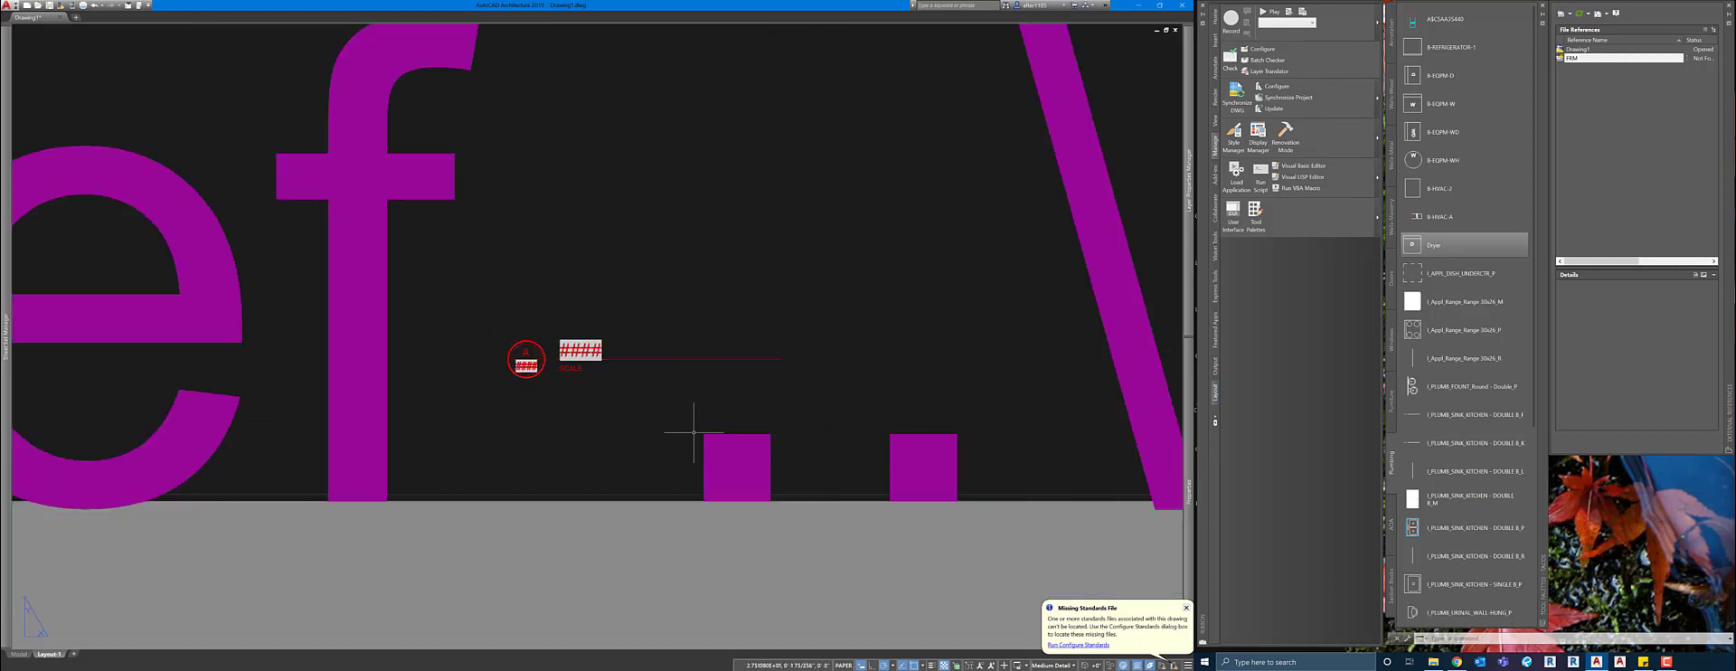
pyautogui.scroll(2, 582, 353)
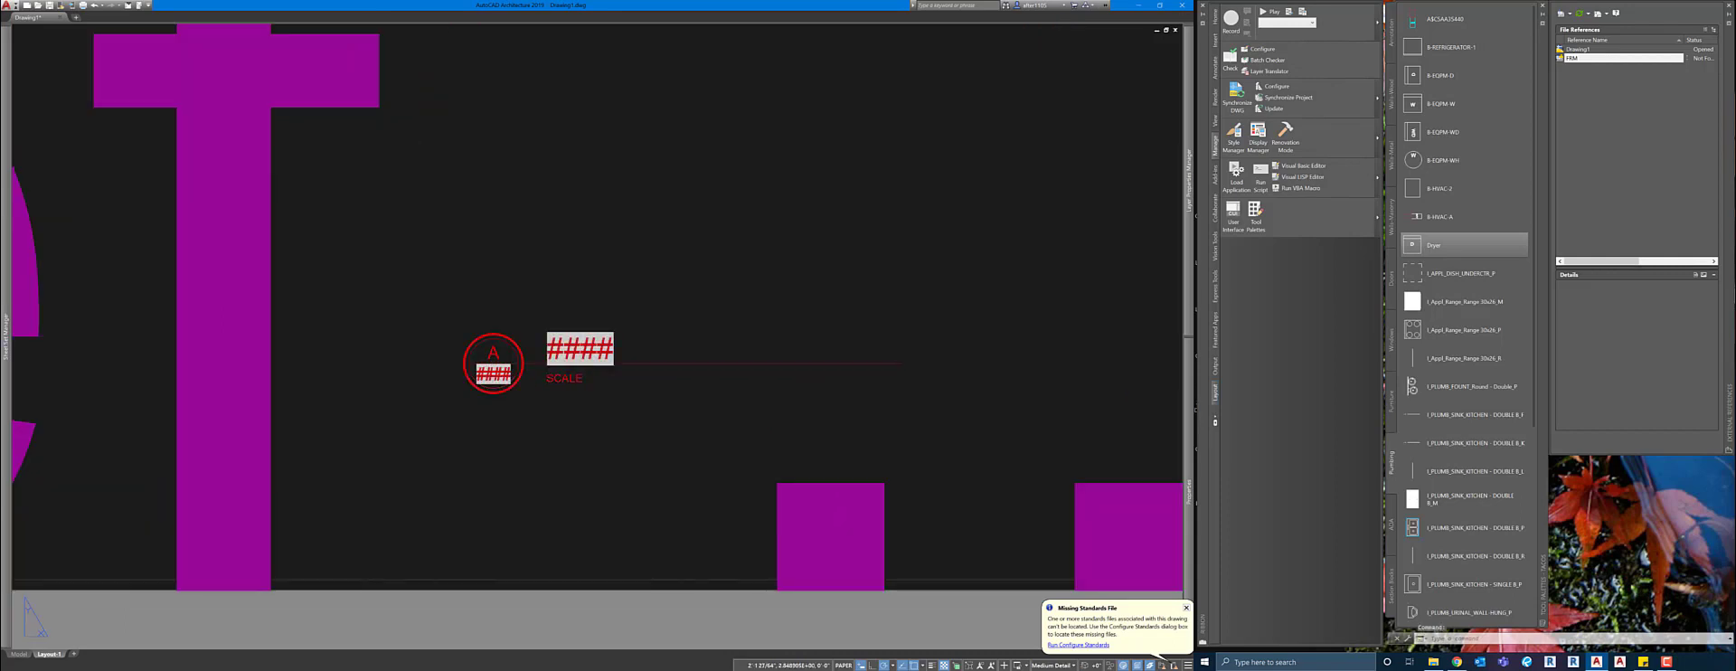
pyautogui.doubleClick(580, 348)
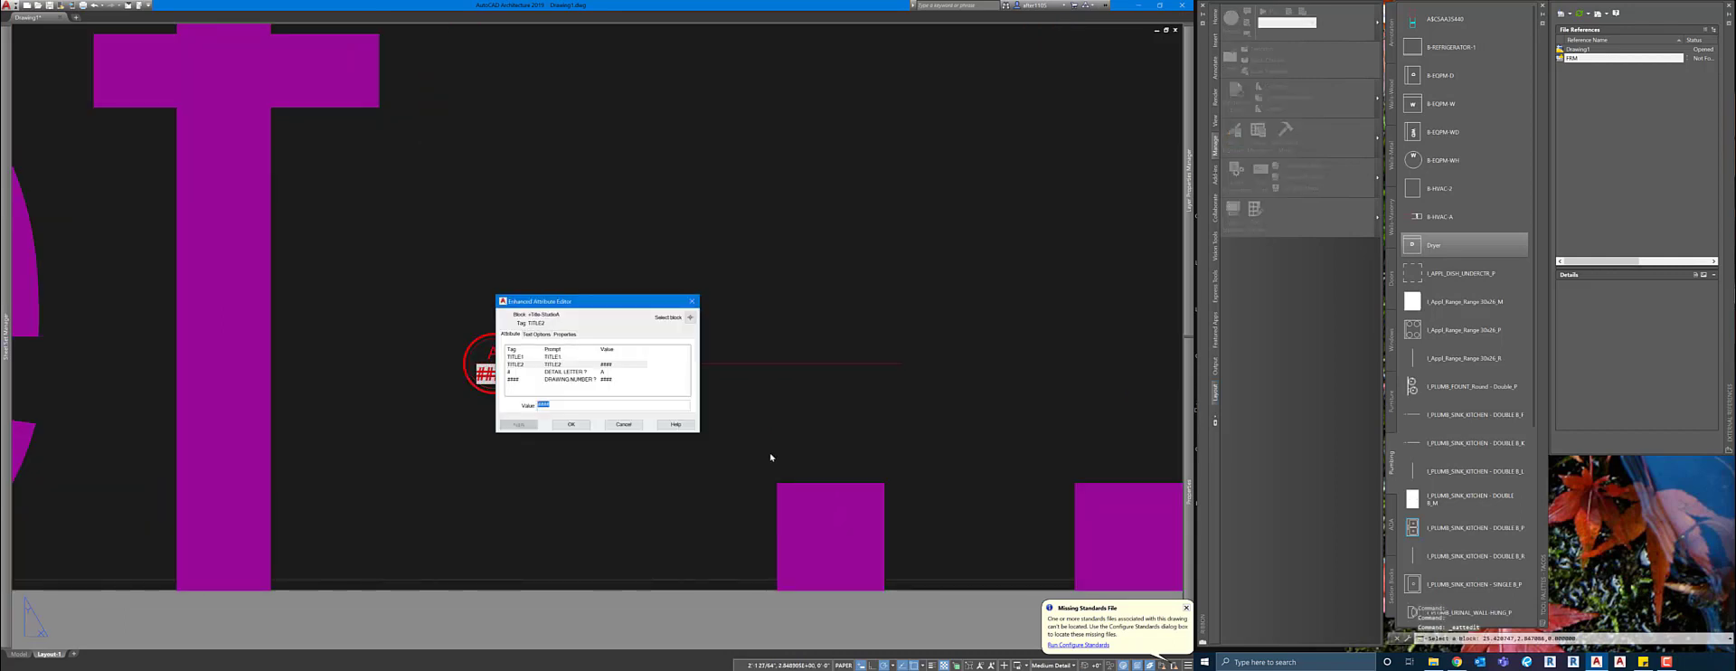
pyautogui.write('SECTION')
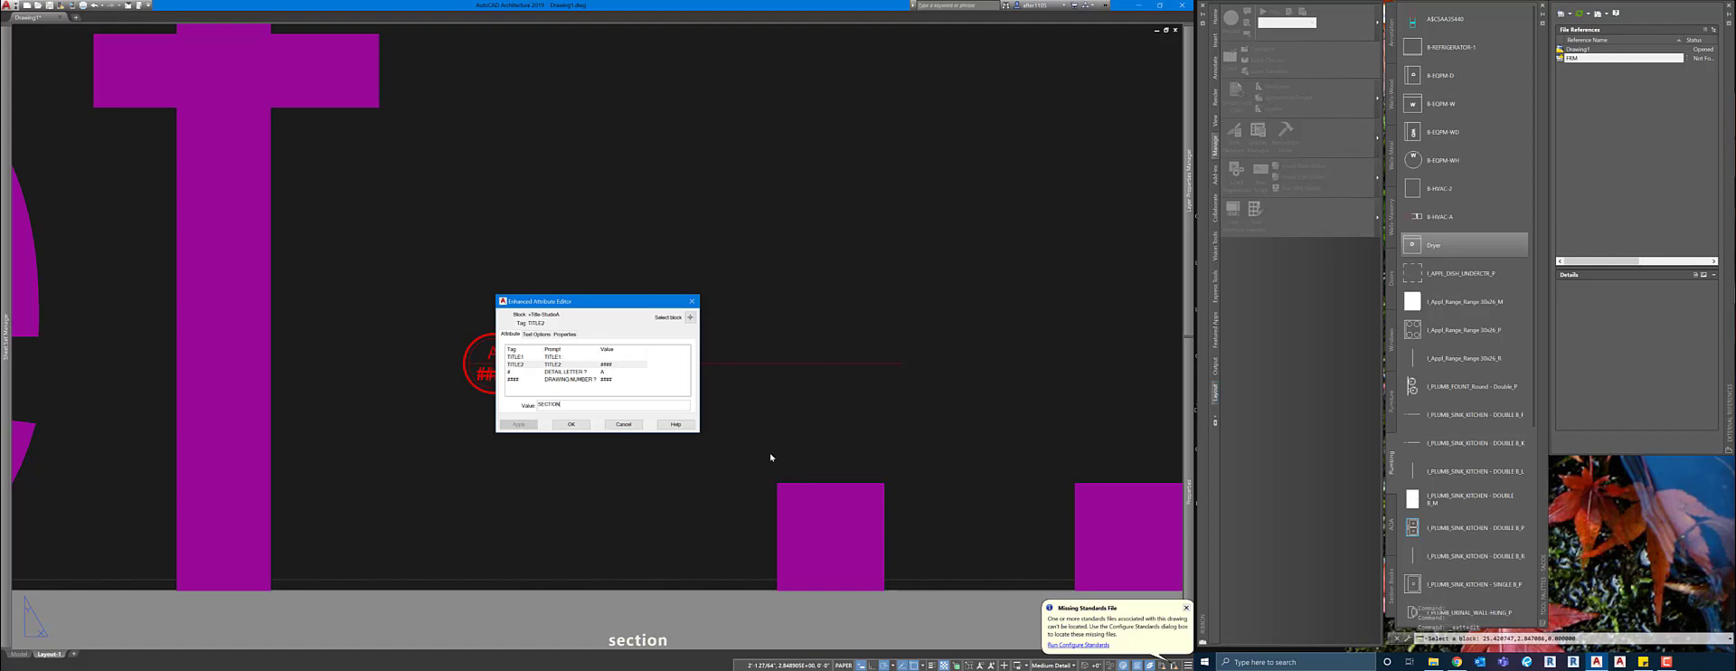
pyautogui.click(571, 423)
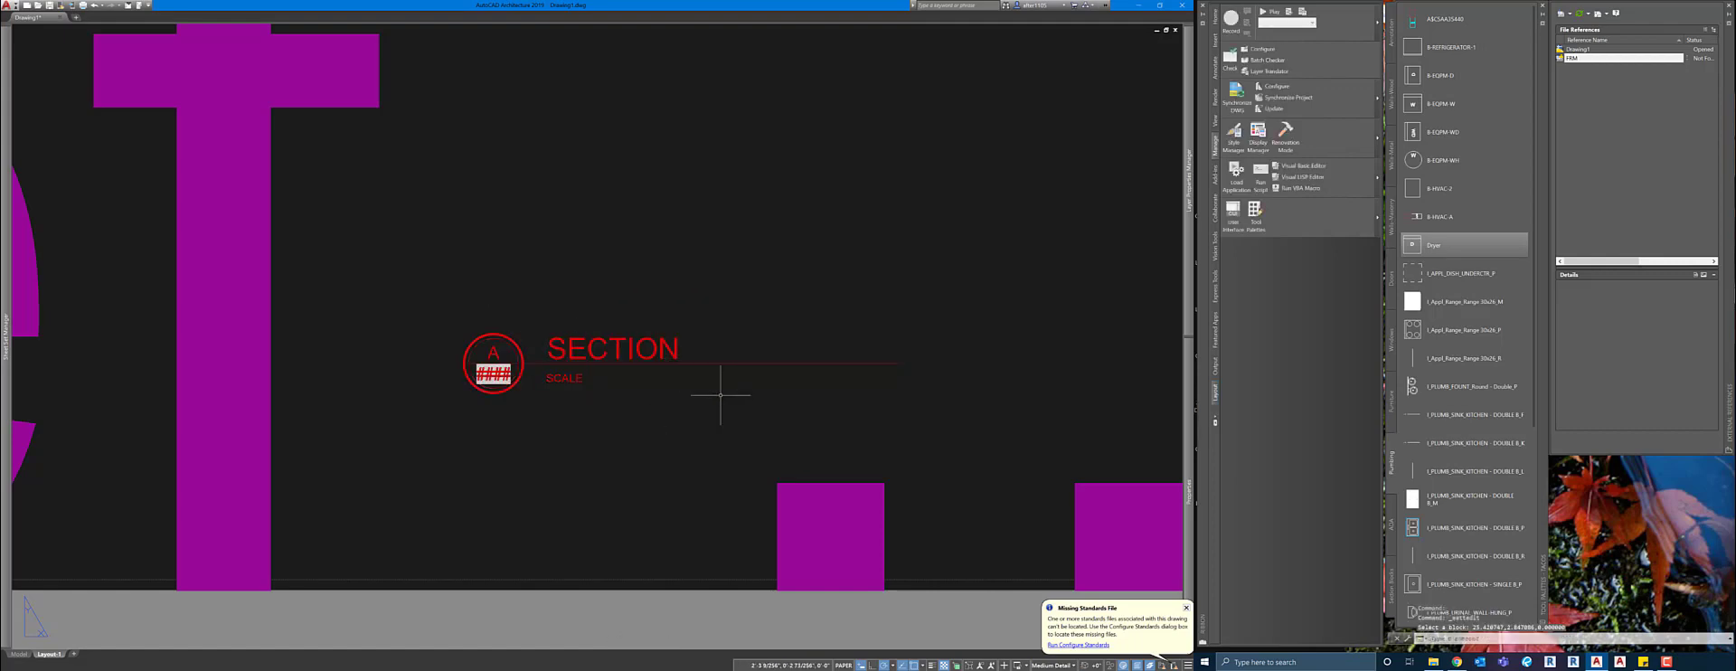
pyautogui.scroll(-5, 717, 391)
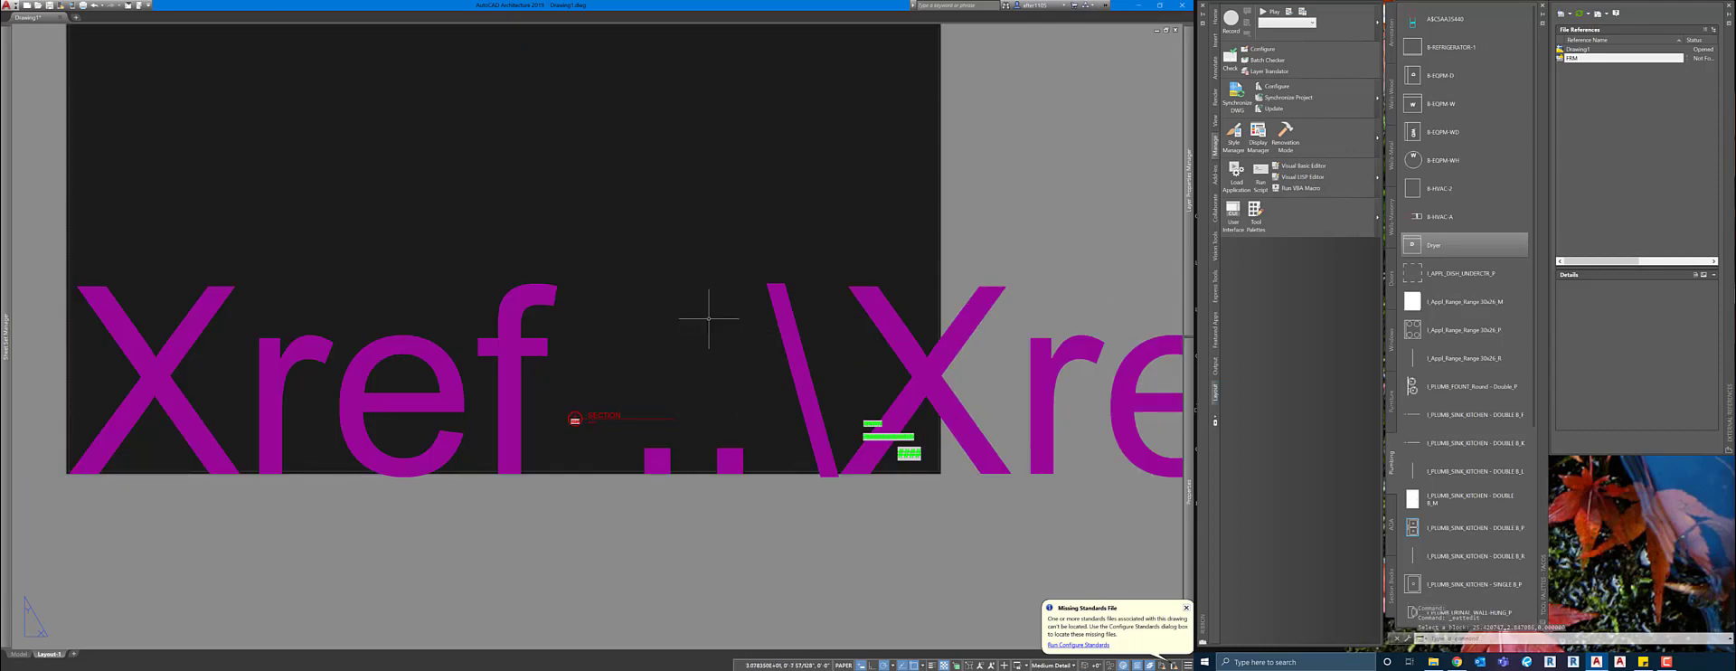
pyautogui.moveTo(708, 318); pyautogui.dragTo(778, 395, button='middle')
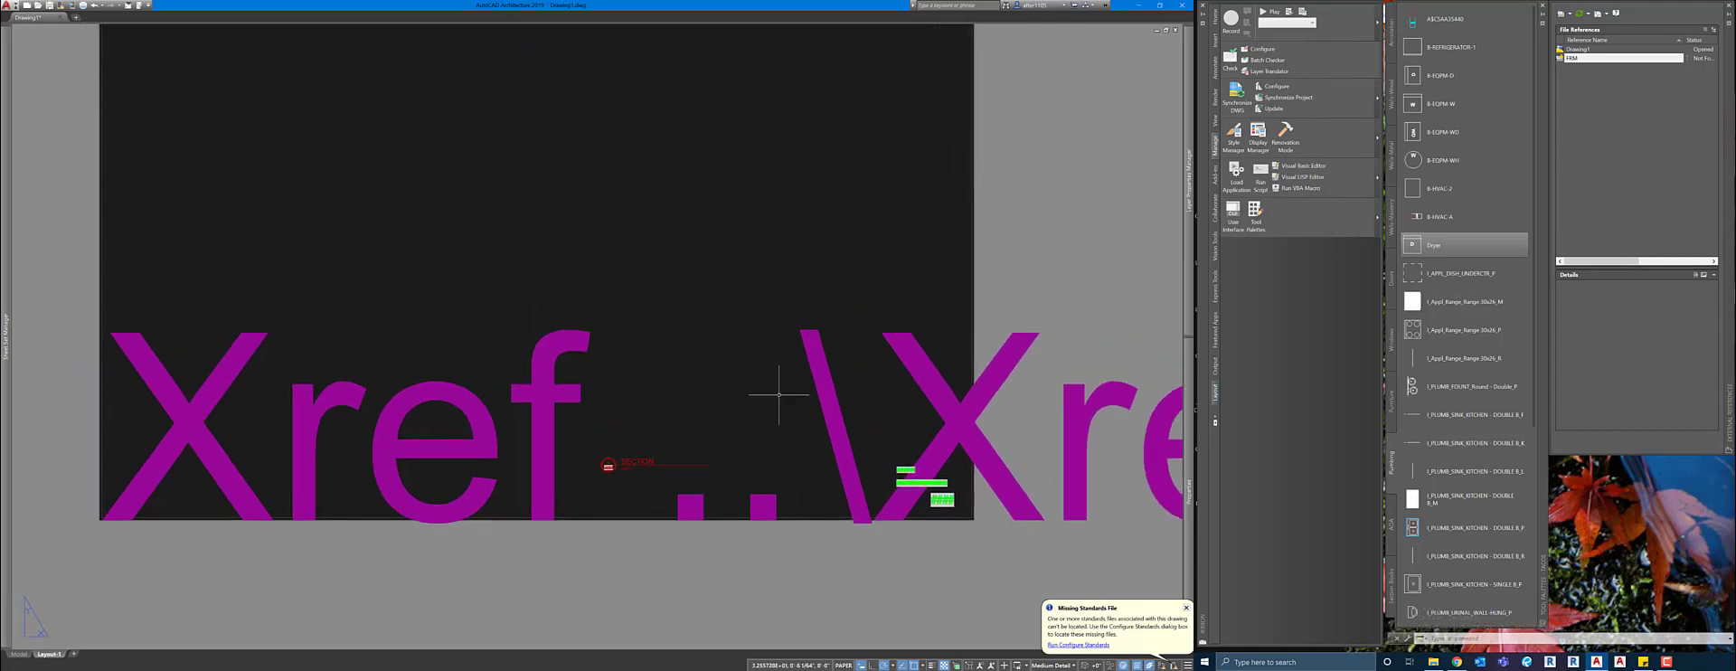
pyautogui.moveTo(6, 335)
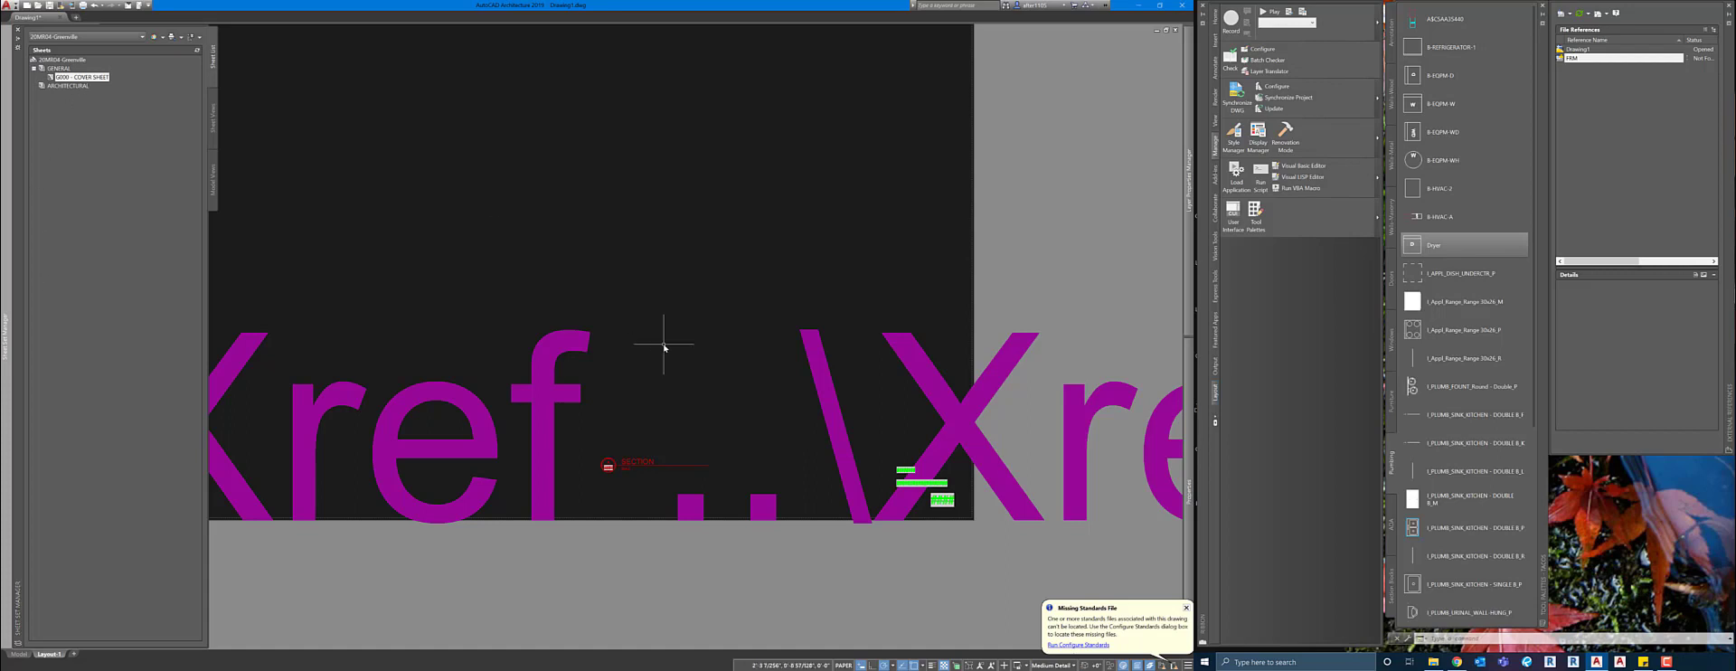
pyautogui.scroll(8, 626, 485)
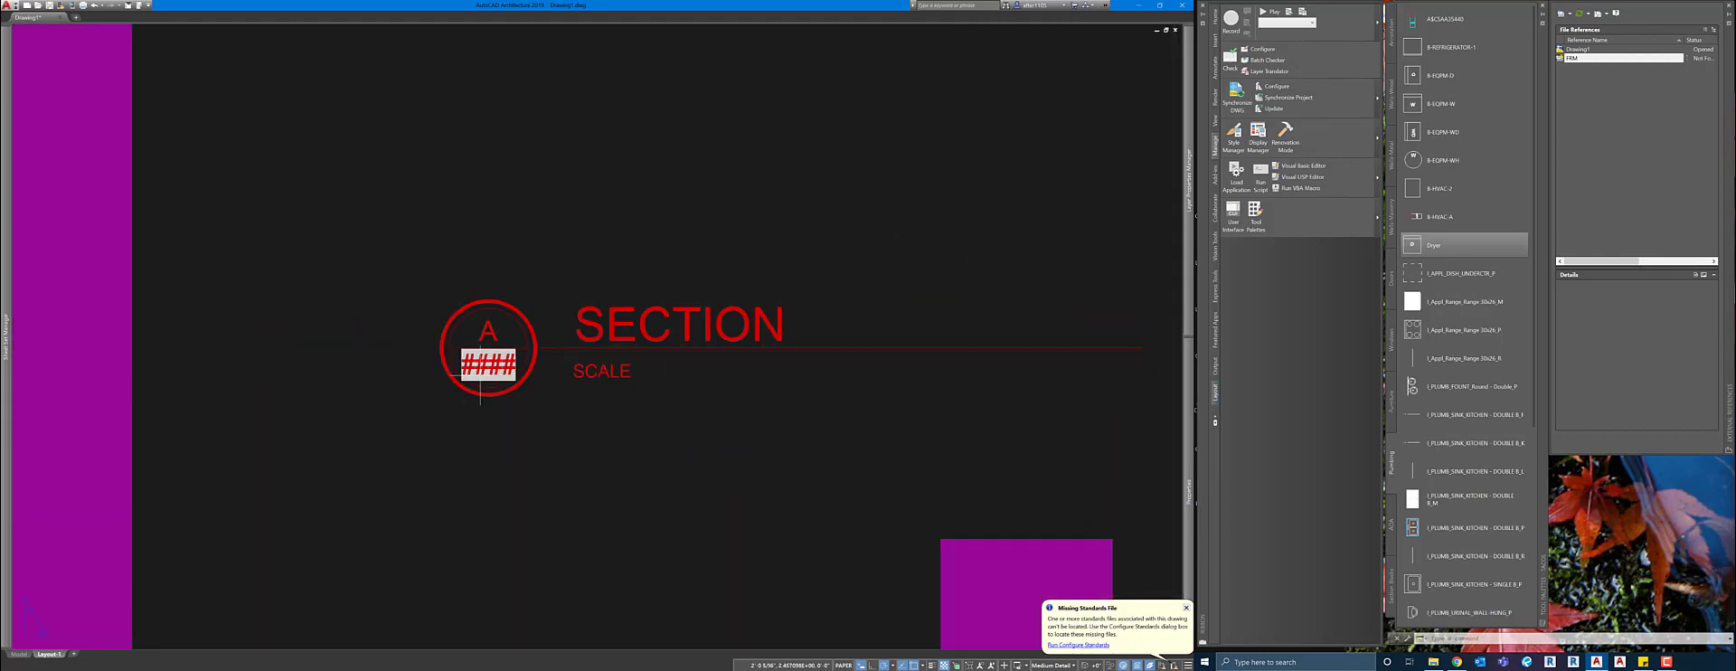
pyautogui.scroll(-4, 628, 425)
pyautogui.scroll(-4, 644, 435)
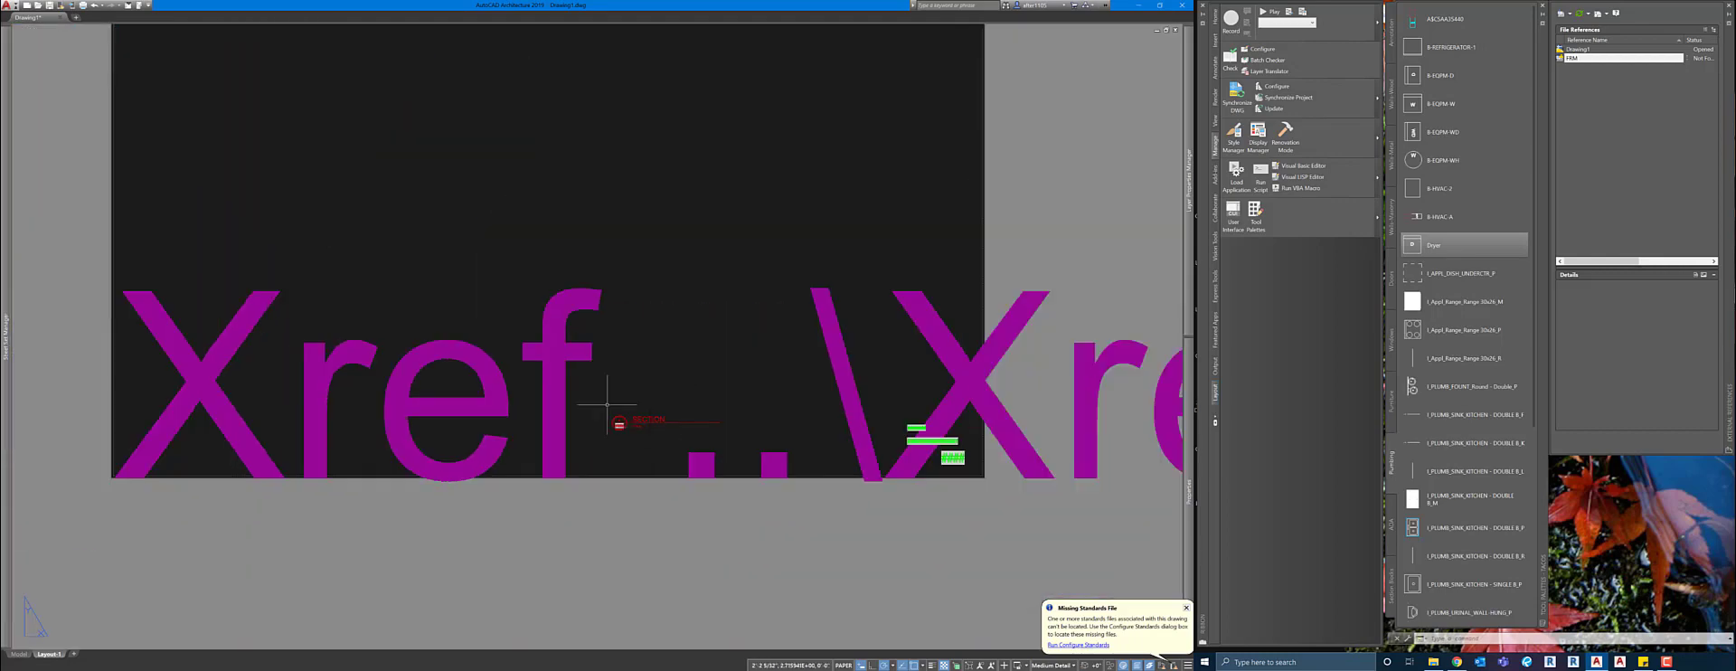
pyautogui.moveTo(13, 210)
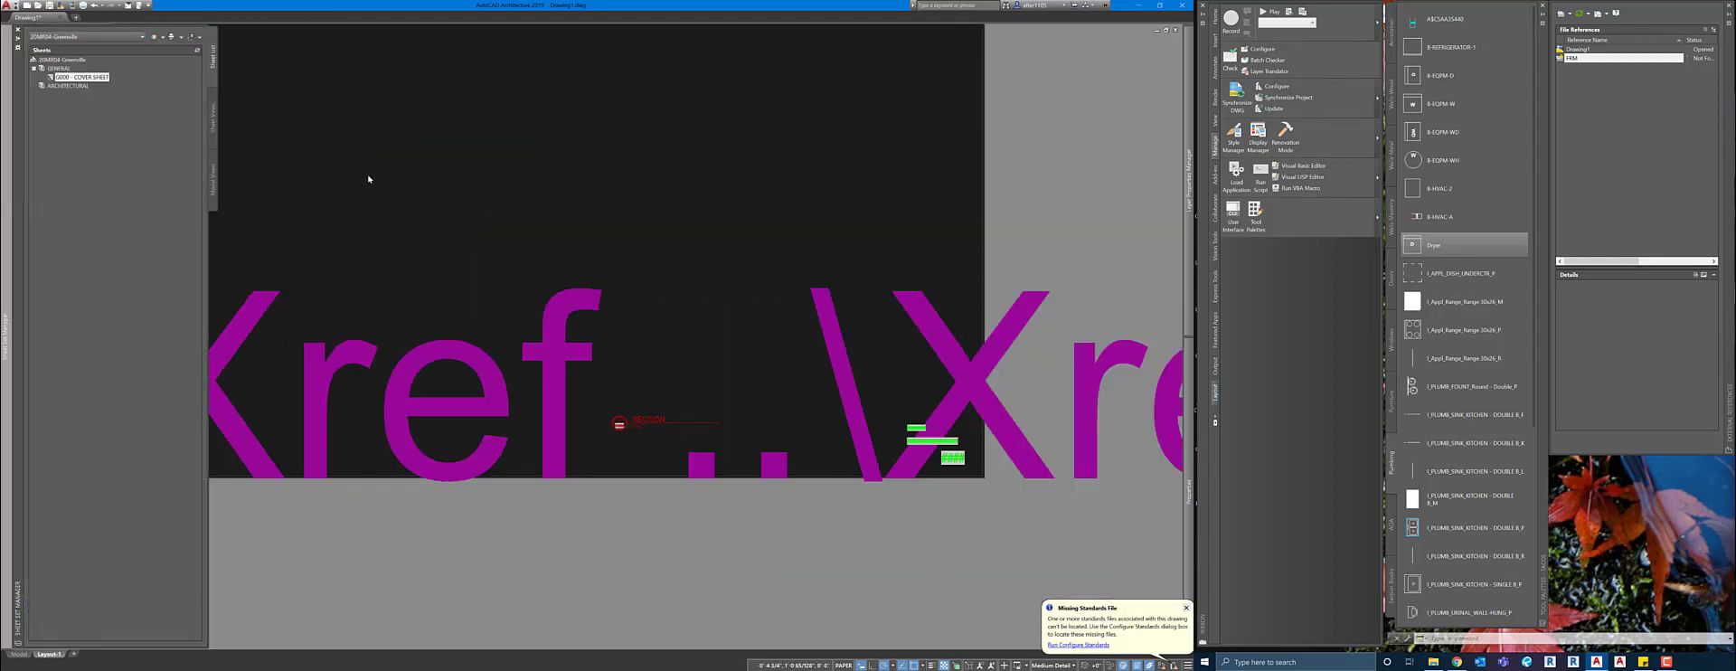
pyautogui.moveTo(503, 171); pyautogui.dragTo(530, 357, button='middle')
# Import all layouts from the first four drawings, 20MR04-A011.dwg to 20MR04-A031-2.dwg, into the ARCHITECTURAL subset as sheets, ordered by layout name.
pyautogui.moveTo(3, 214)
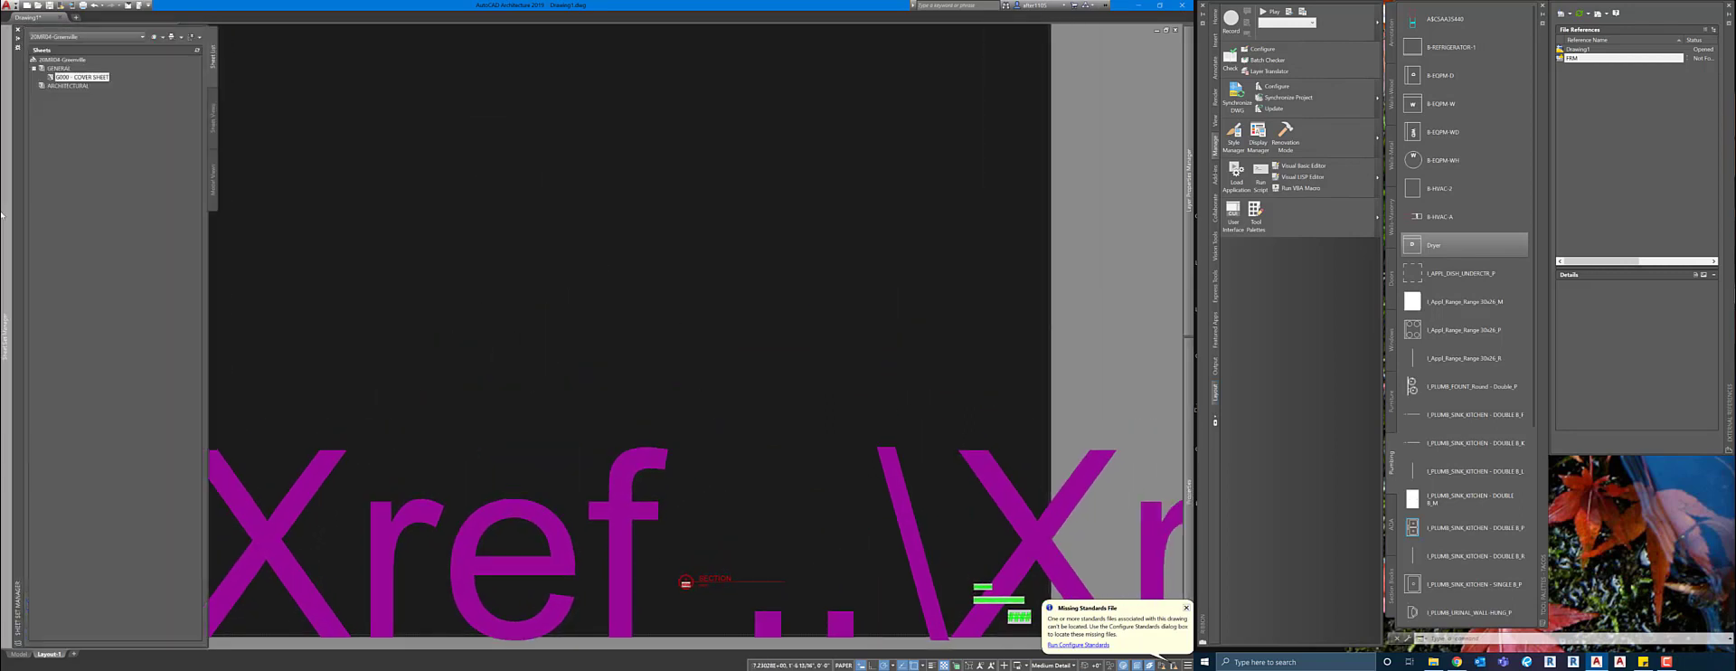
pyautogui.rightClick(68, 87)
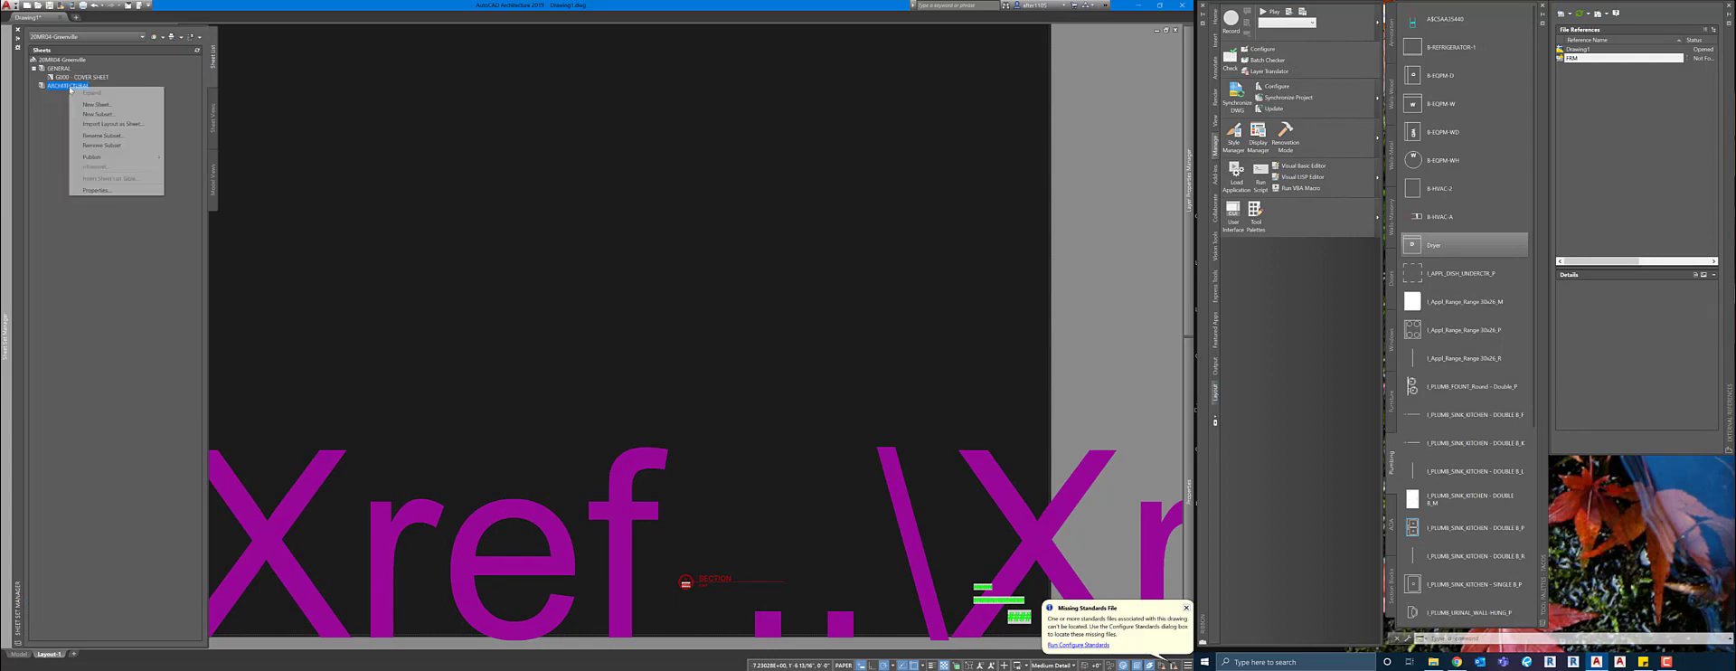
pyautogui.click(133, 115)
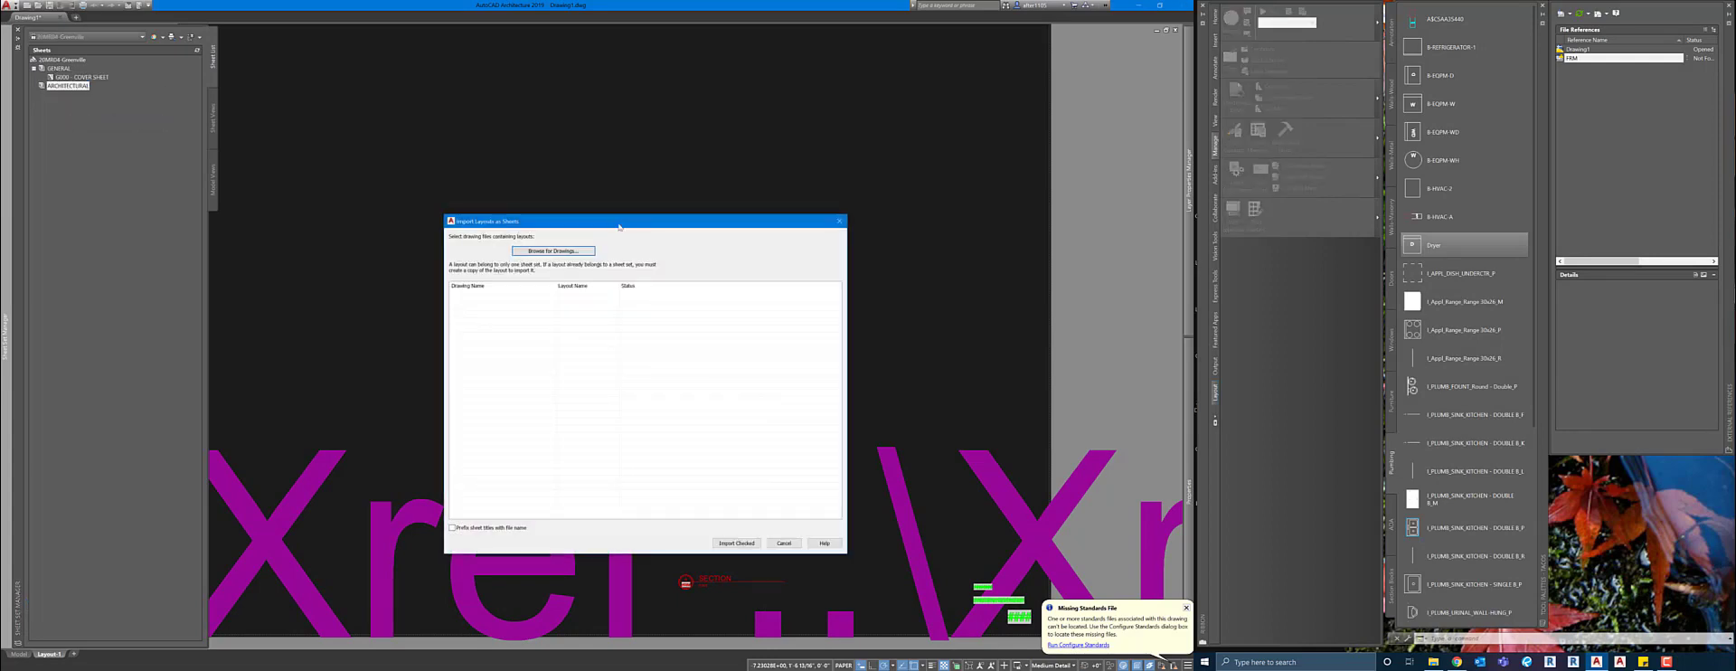
pyautogui.click(575, 252)
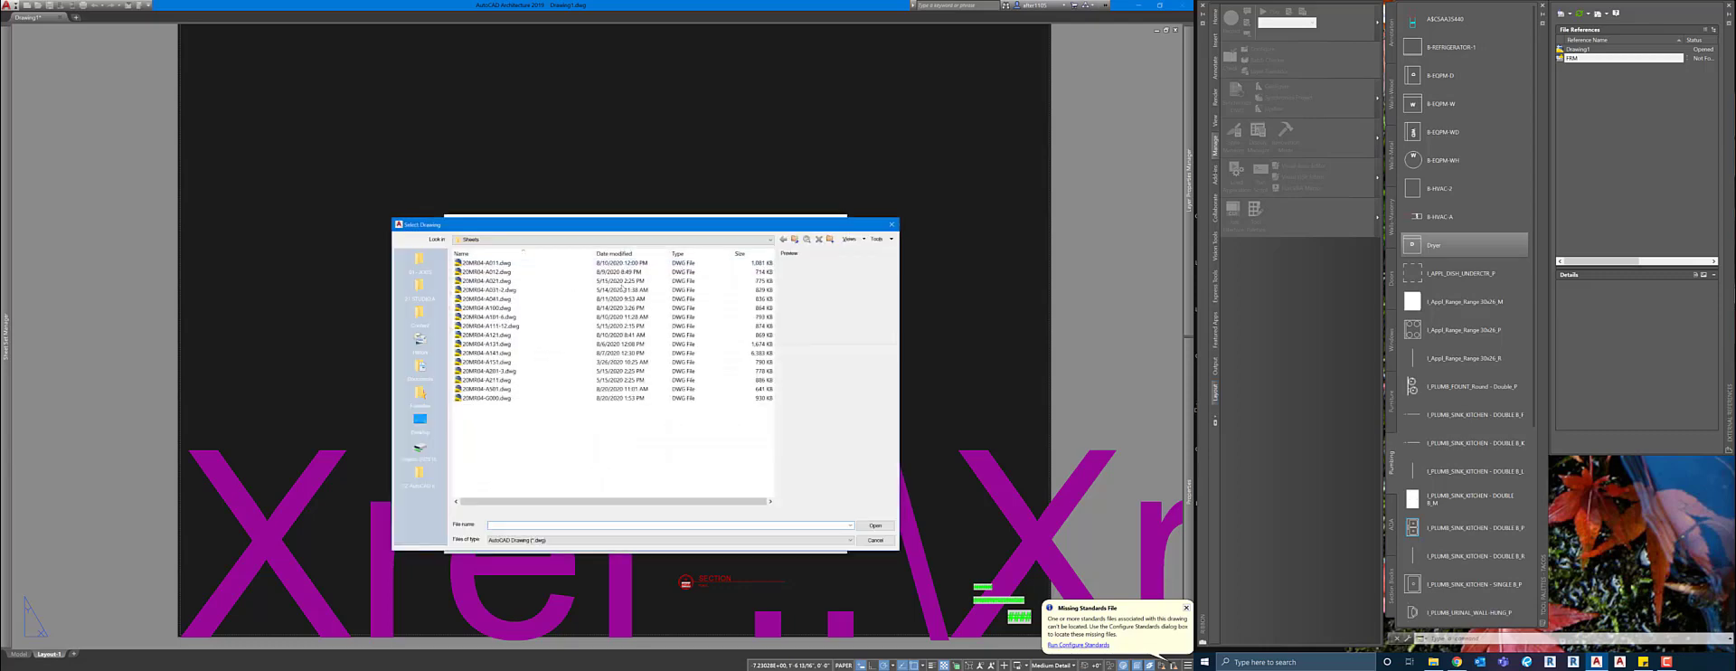
pyautogui.click(545, 264)
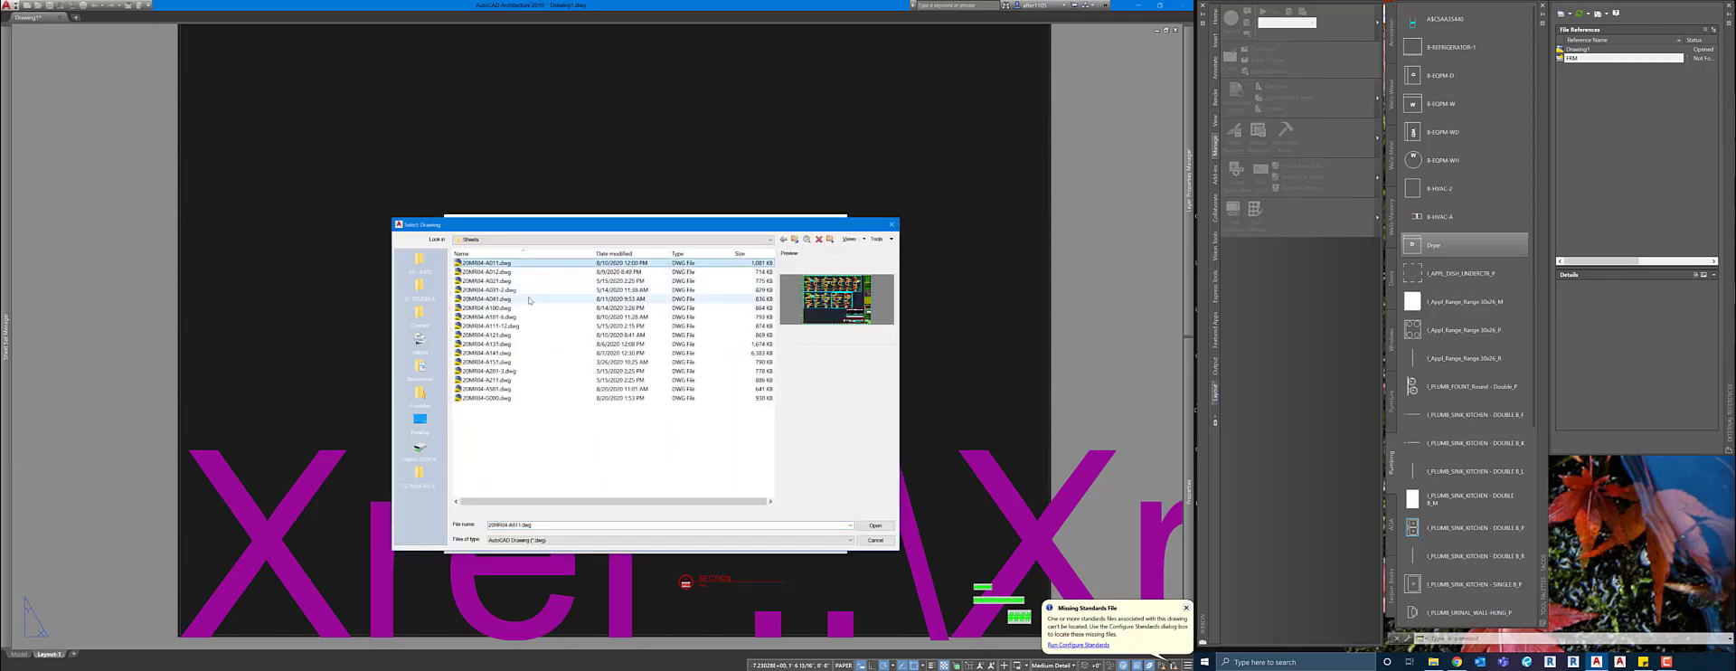
pyautogui.keyDown('shift'); pyautogui.click(528, 300); pyautogui.keyUp('shift')
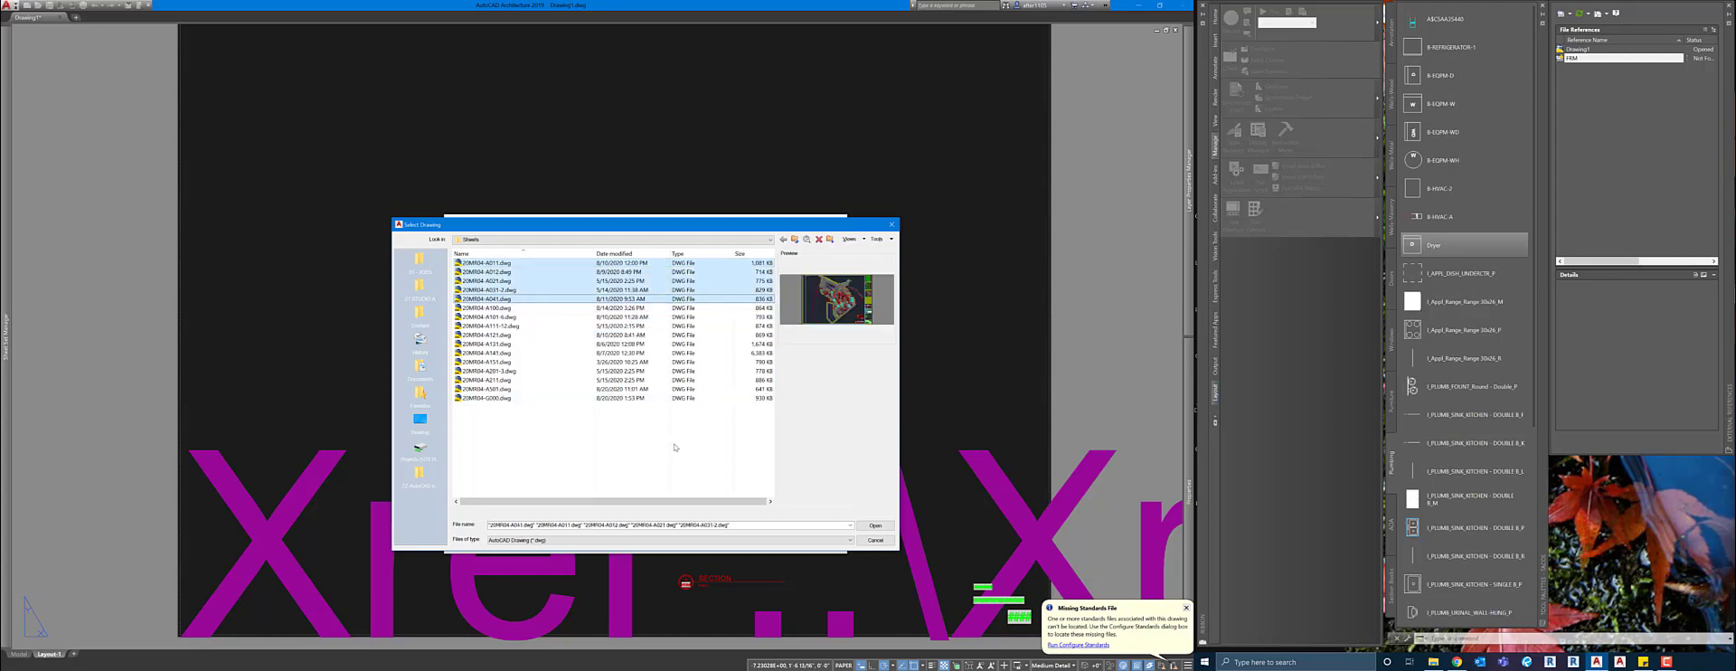
pyautogui.keyDown('ctrl'); pyautogui.click(526, 300); pyautogui.keyUp('ctrl')
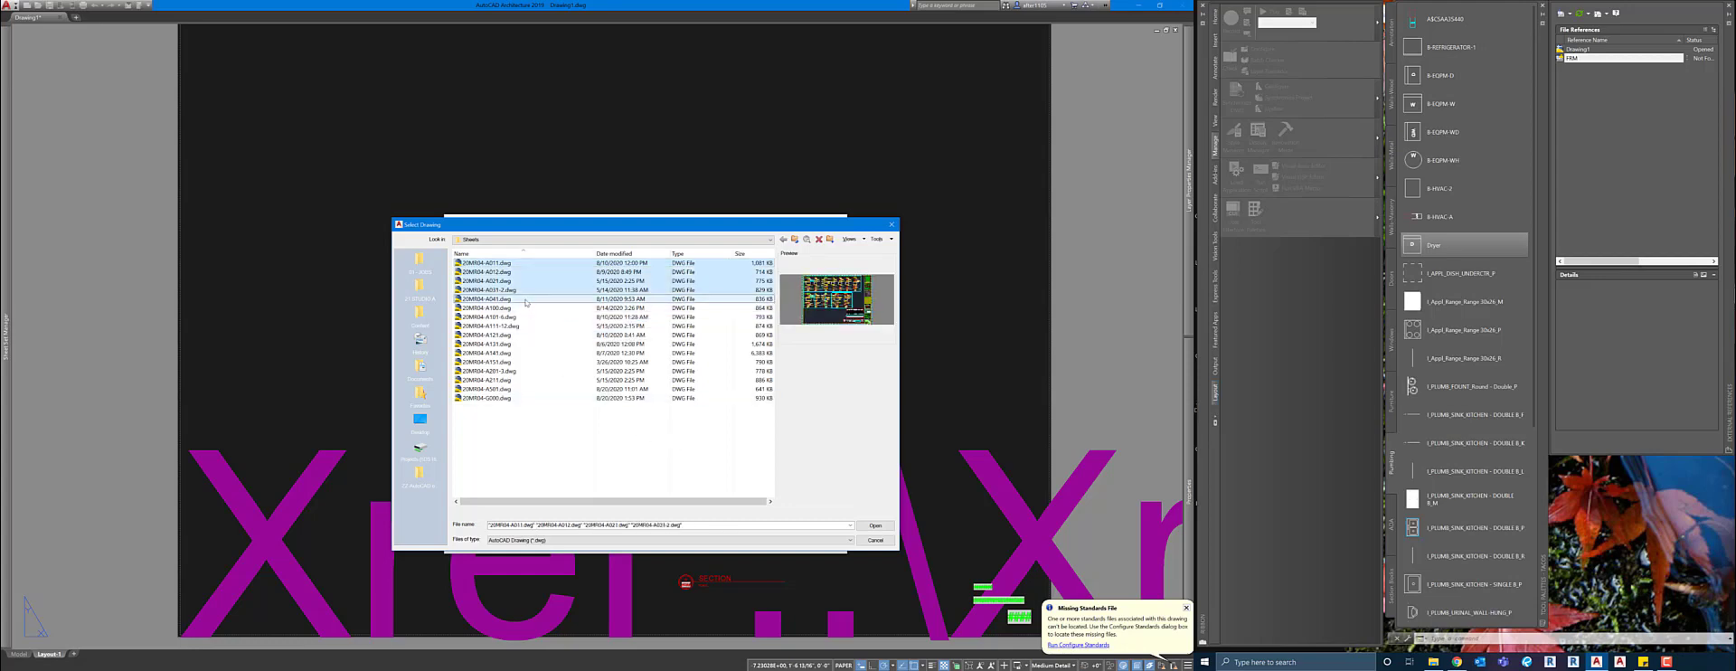
pyautogui.click(876, 526)
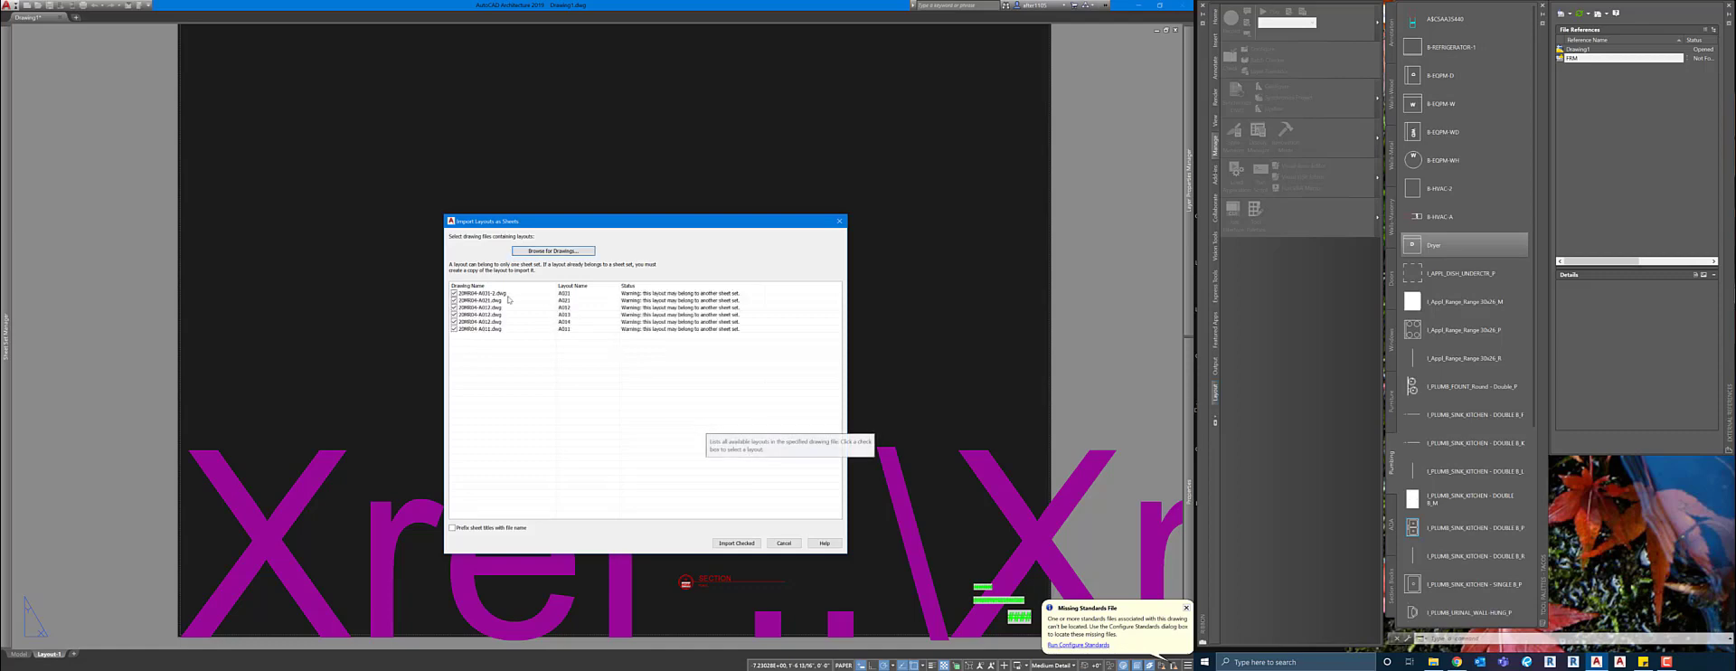
pyautogui.click(577, 286)
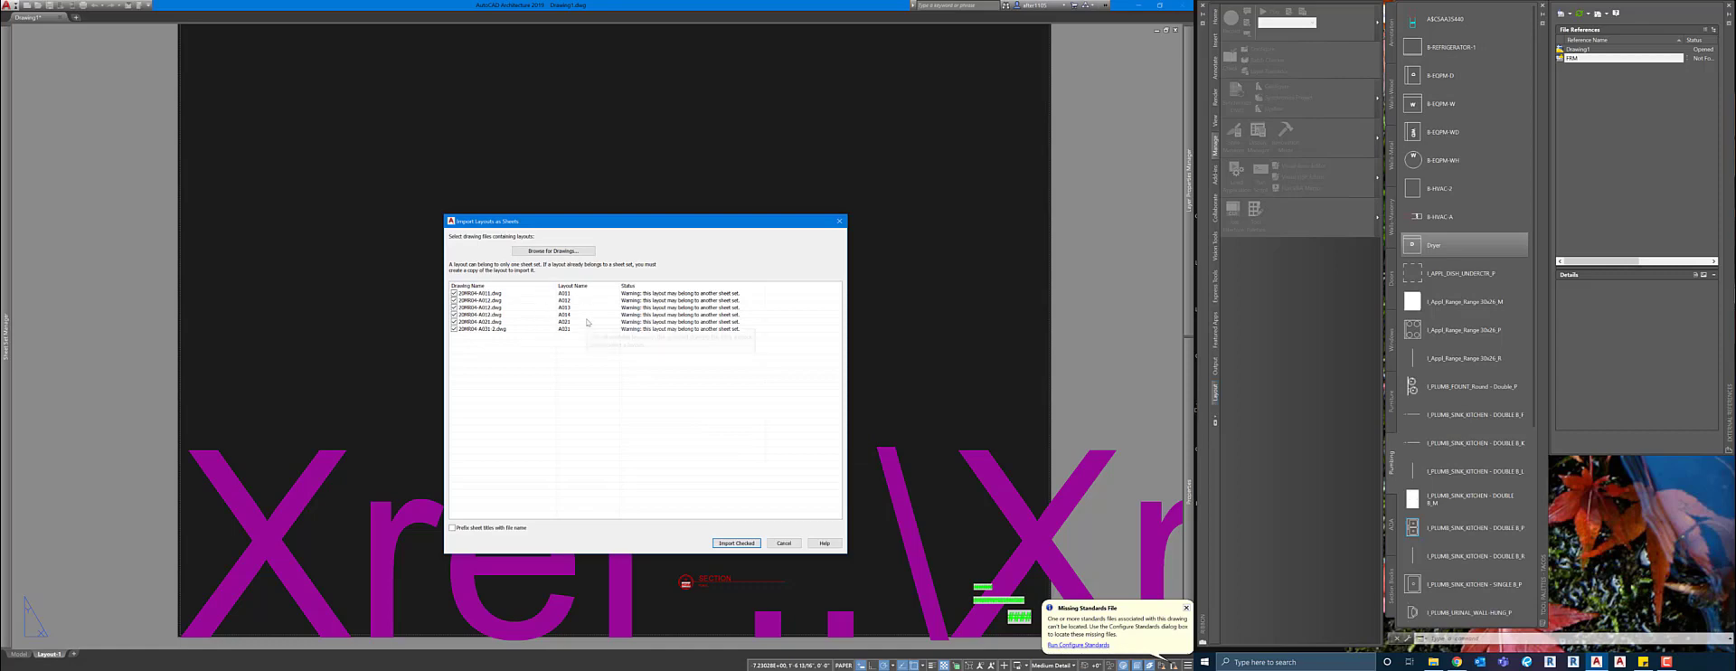
pyautogui.click(737, 543)
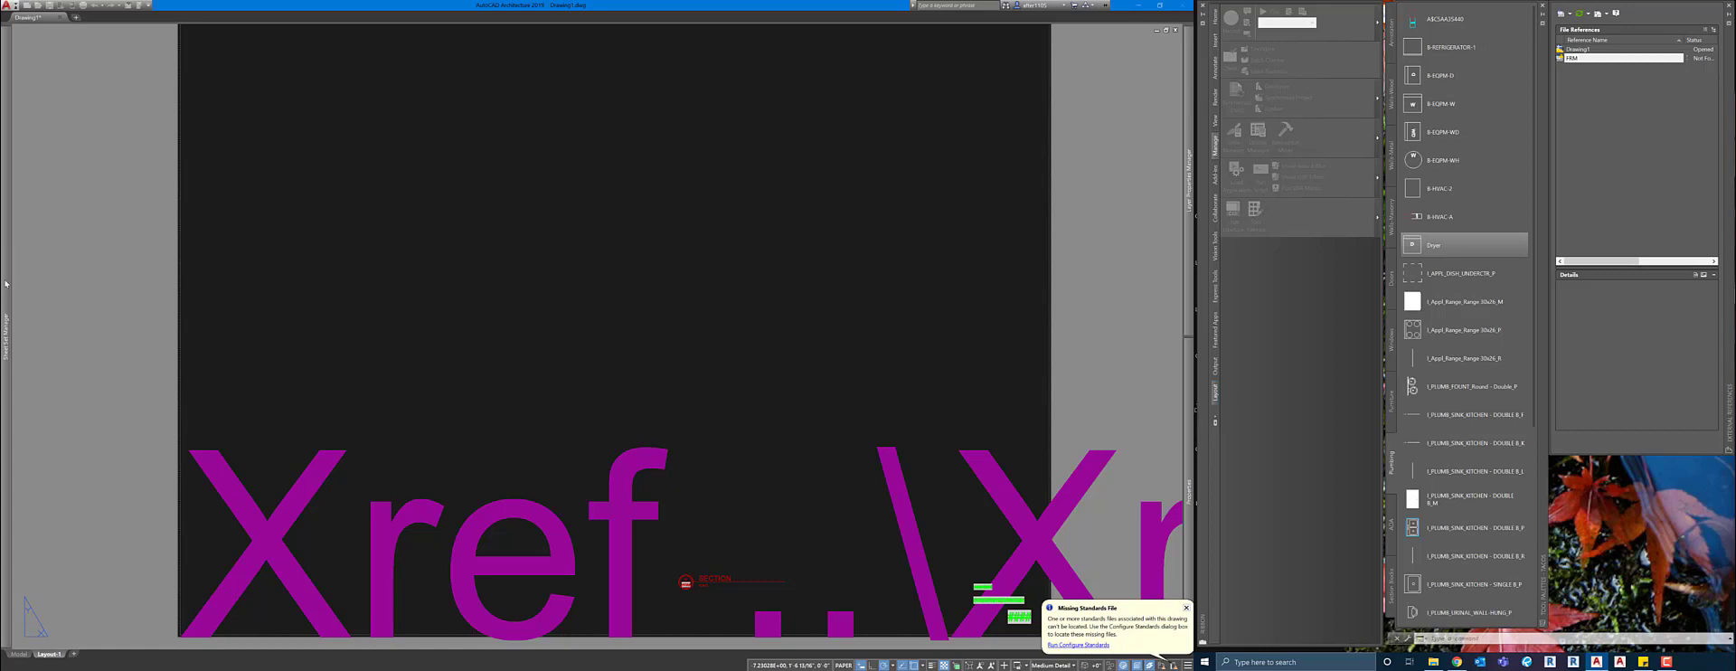
# Renumber the first sheet in the ARCHITECTURAL subset as A011 and title it WALL PARTITION SCHEDULE.
pyautogui.moveTo(5, 283)
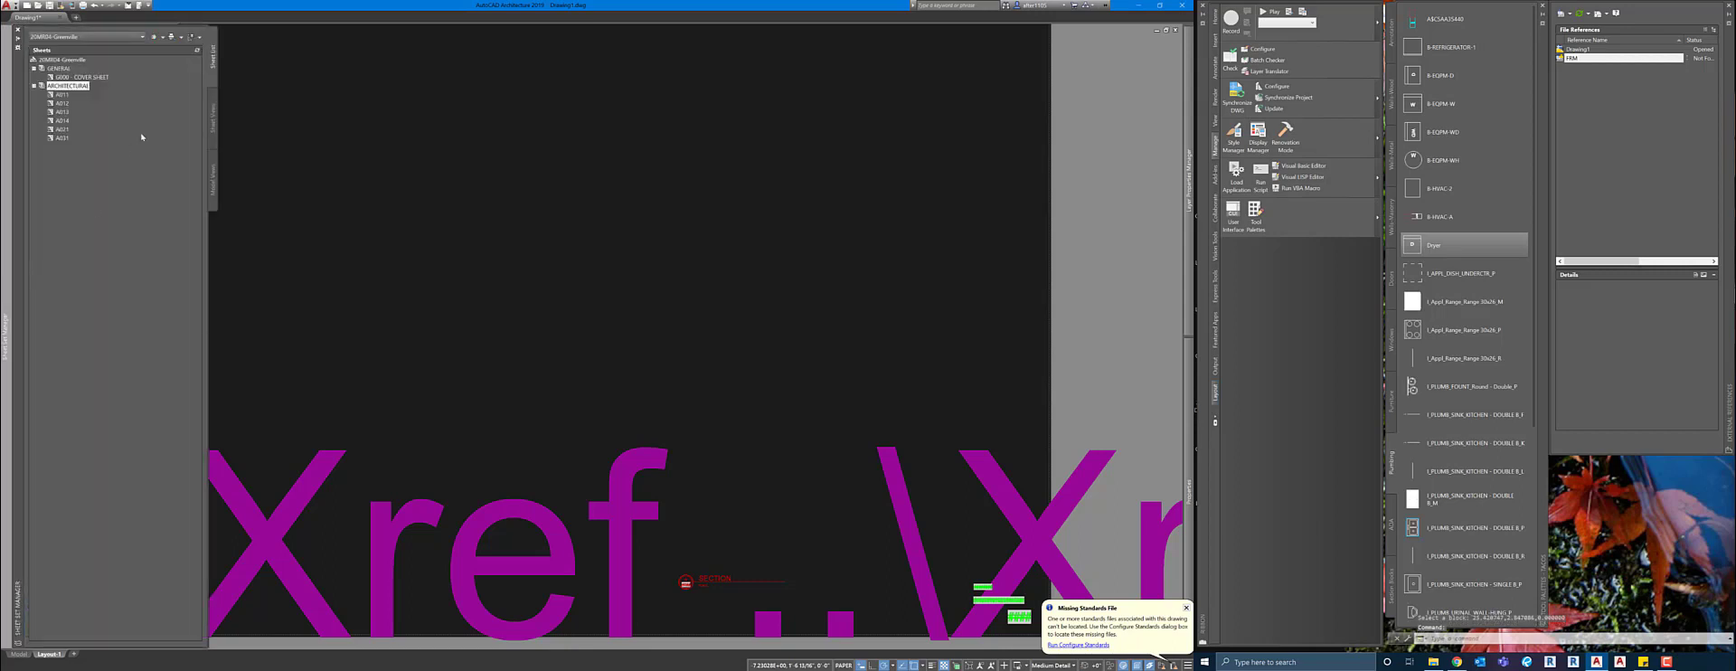
pyautogui.moveTo(138, 136)
pyautogui.click(66, 122)
pyautogui.rightClick(63, 96)
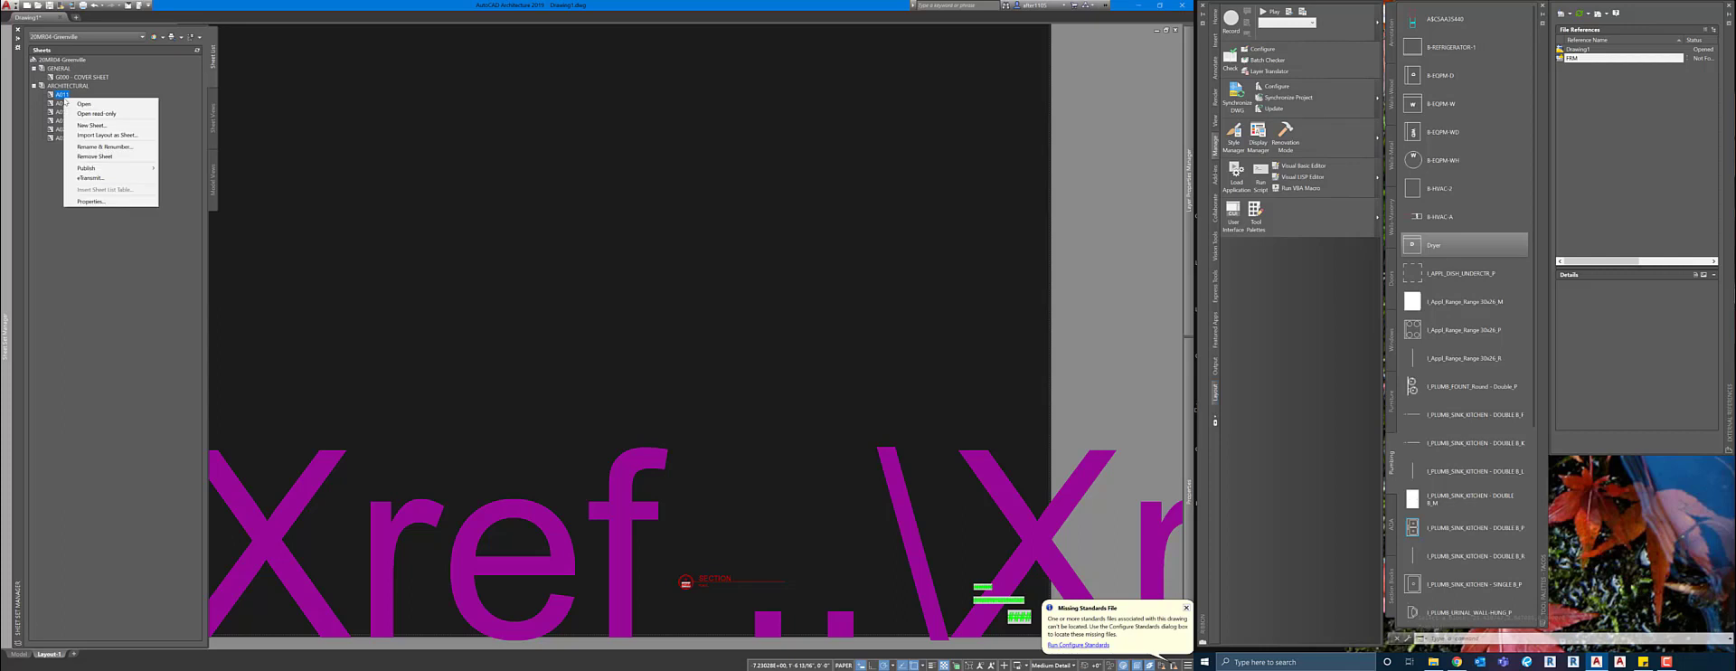
pyautogui.click(104, 147)
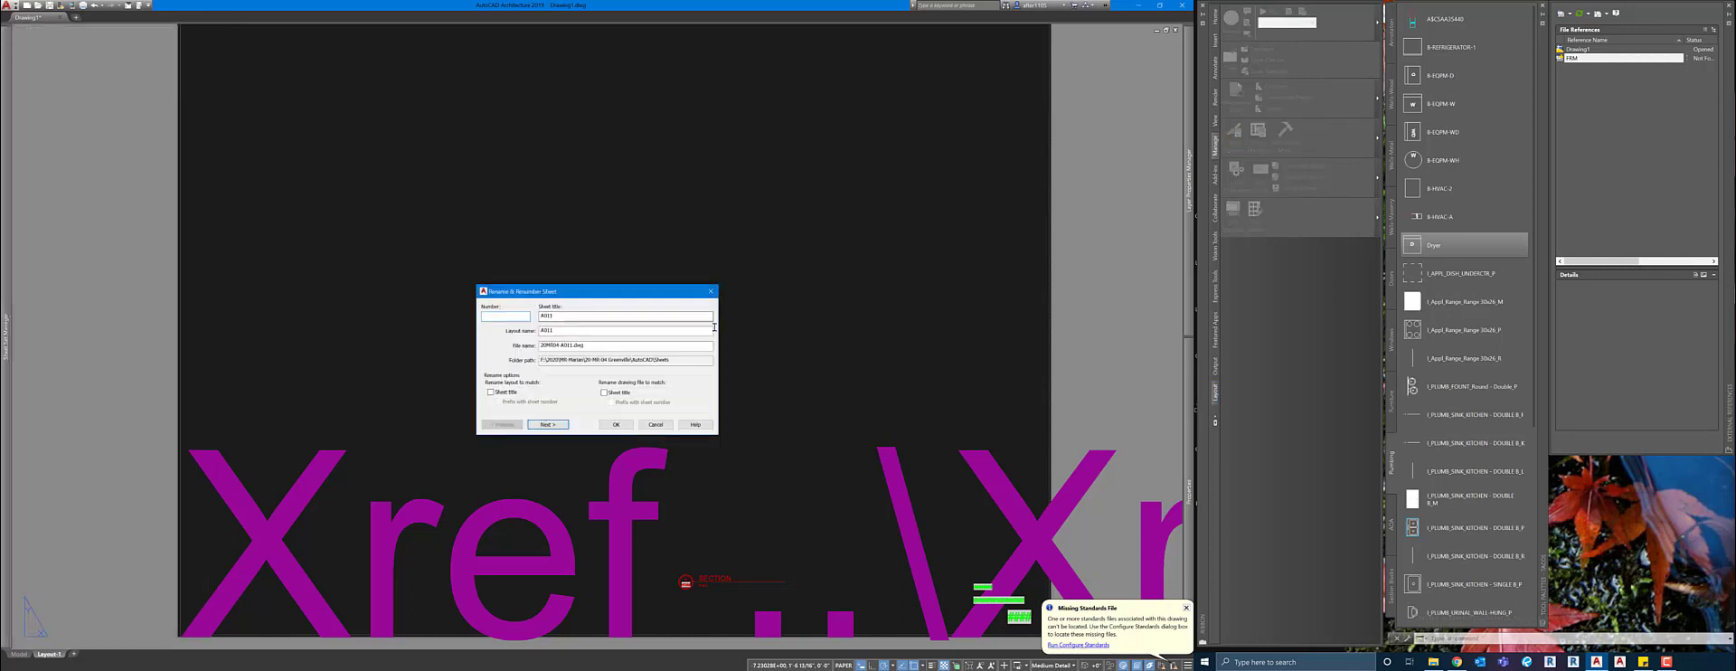
pyautogui.write('A011')
pyautogui.press('Tab')
pyautogui.write('U')
pyautogui.press('BackSpace')
pyautogui.write('WAL')
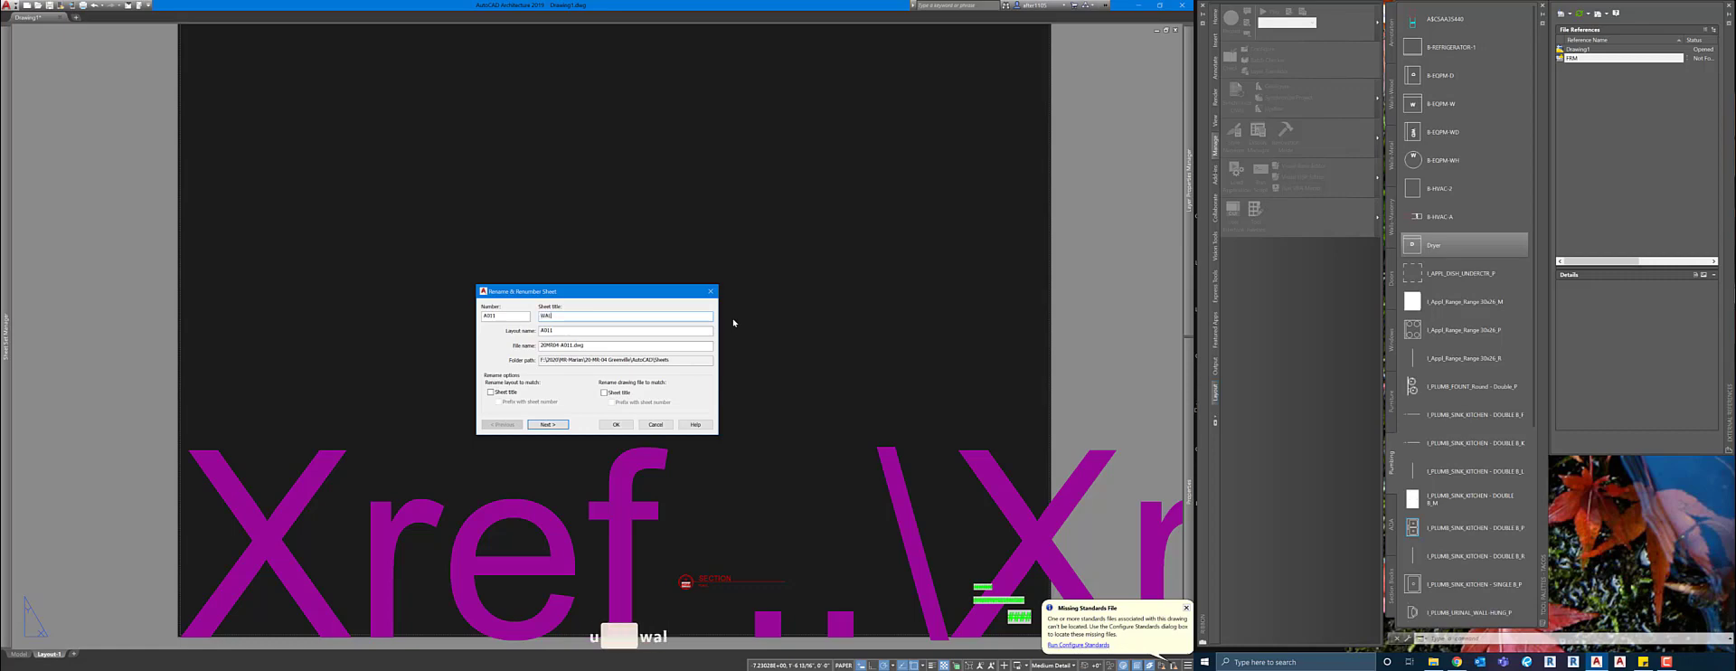
pyautogui.write('L PARTITION')
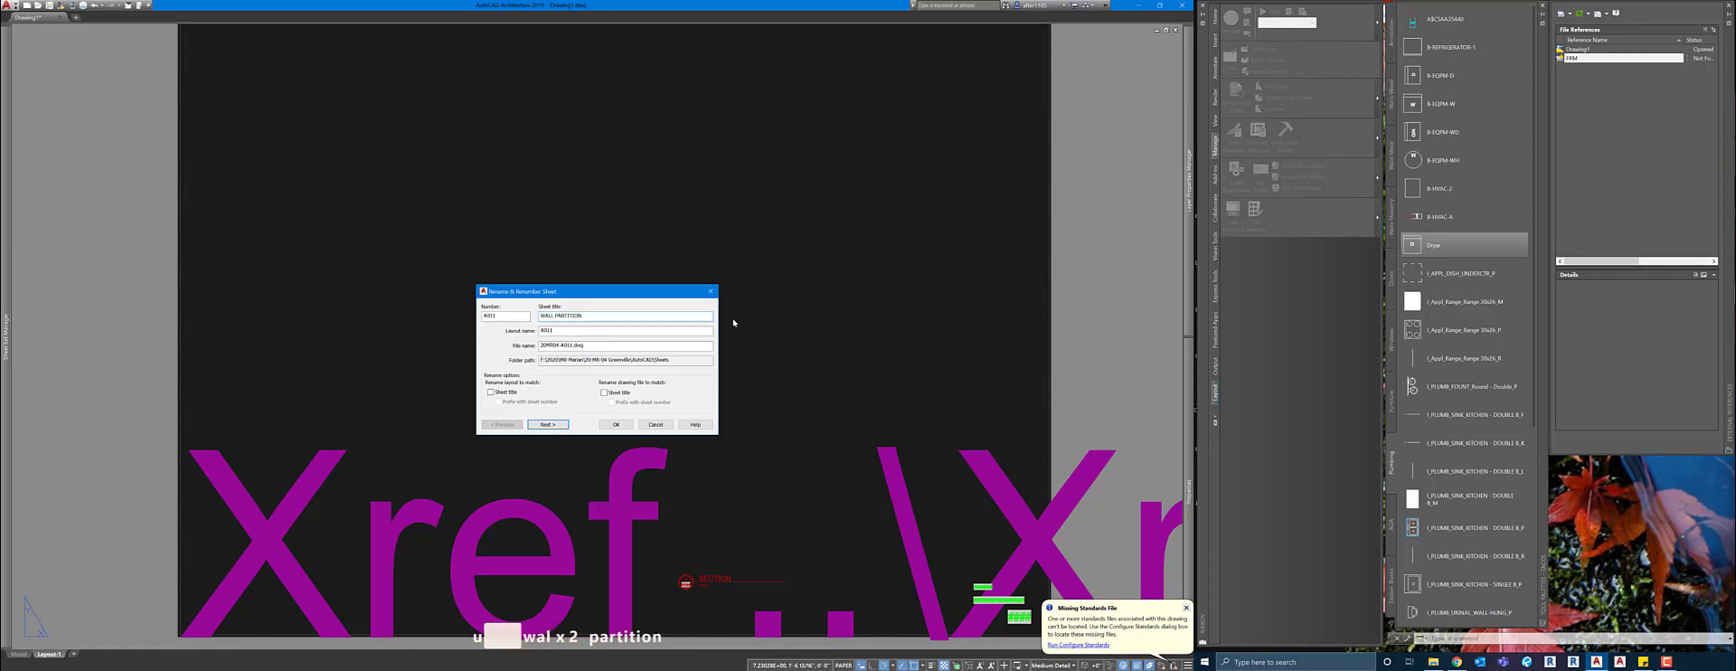
pyautogui.write(' SCHEDULE')
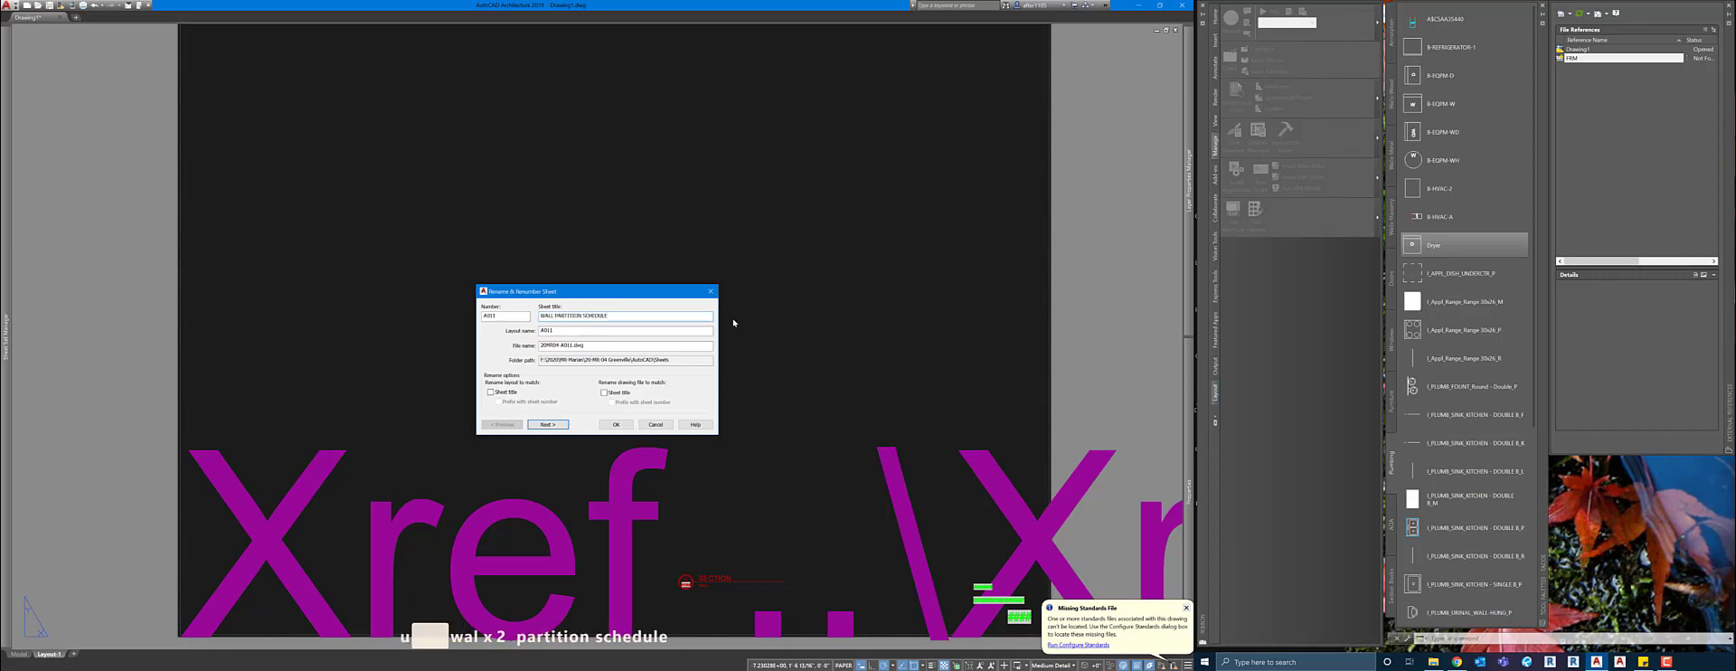
pyautogui.click(615, 425)
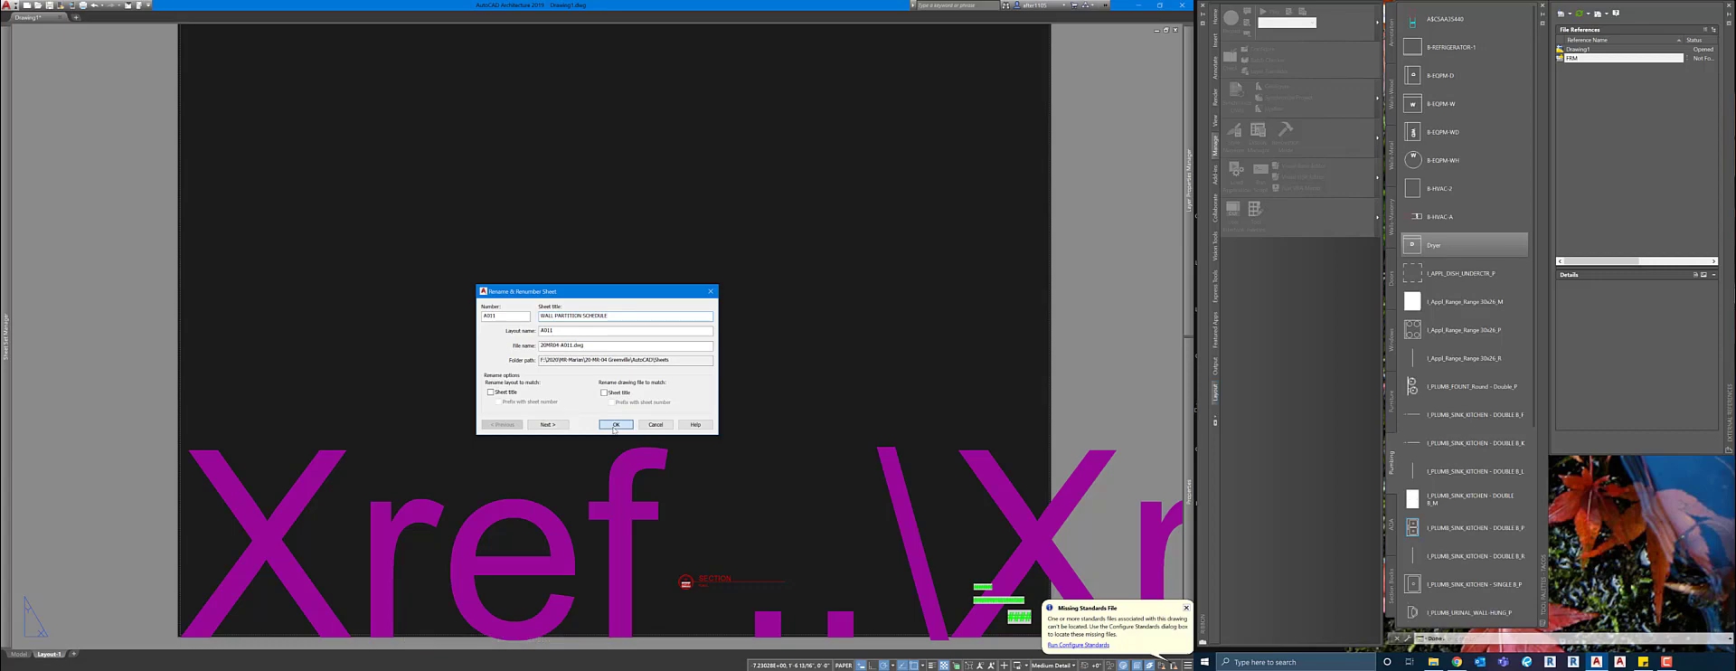
pyautogui.click(613, 427)
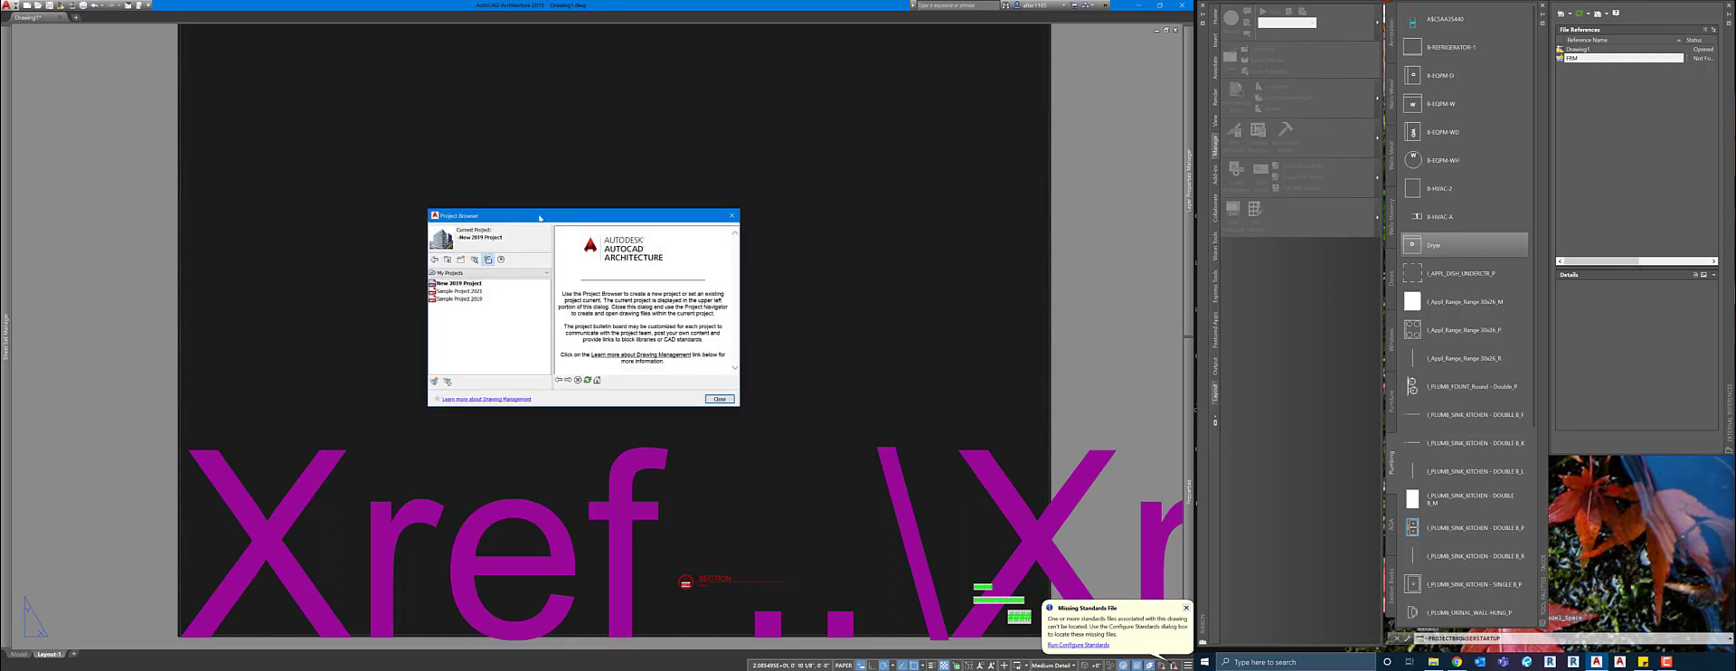
# Look through the project location list, then dismiss the Project Browser and the Project Navigator palette.
pyautogui.moveTo(539, 217); pyautogui.dragTo(533, 225)
pyautogui.click(540, 281)
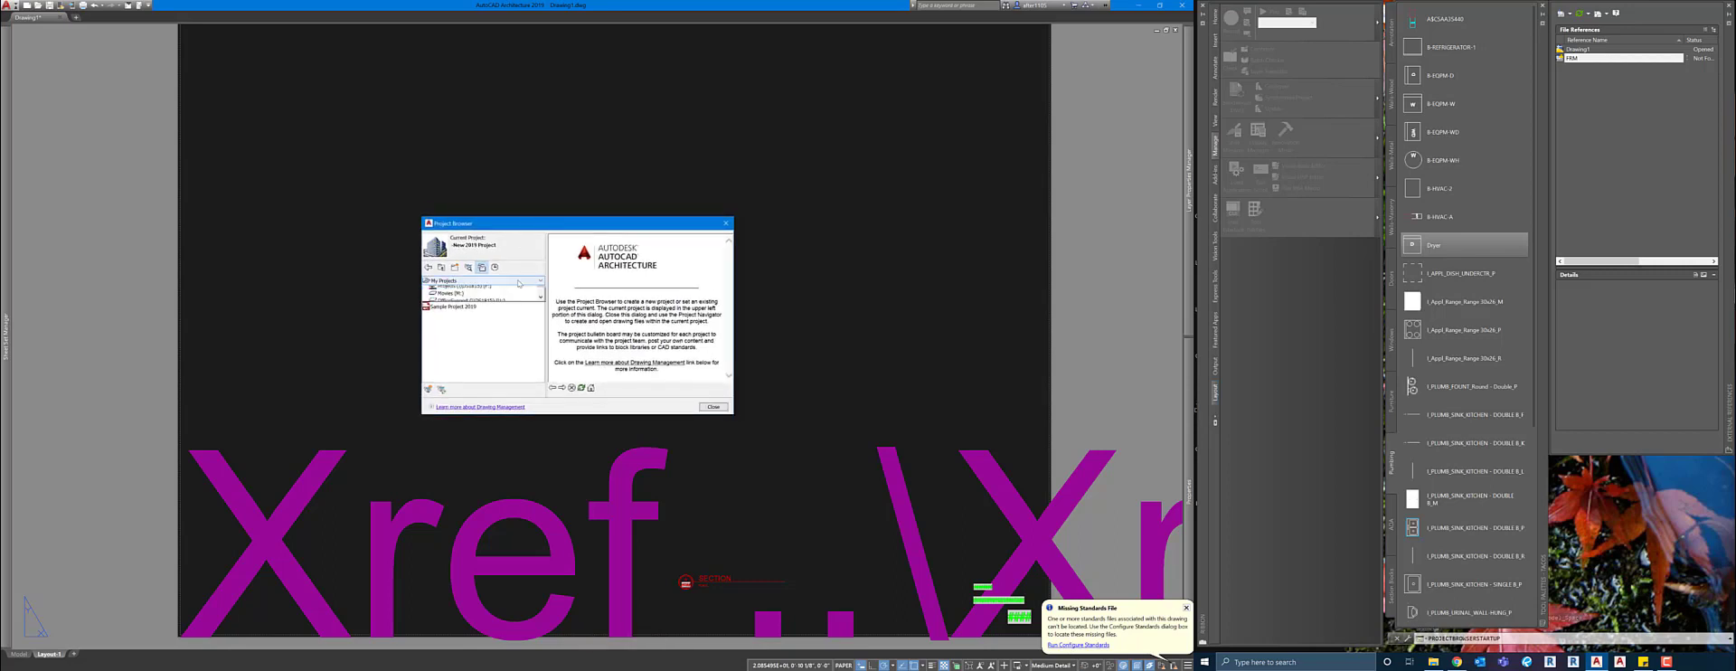
pyautogui.click(541, 280)
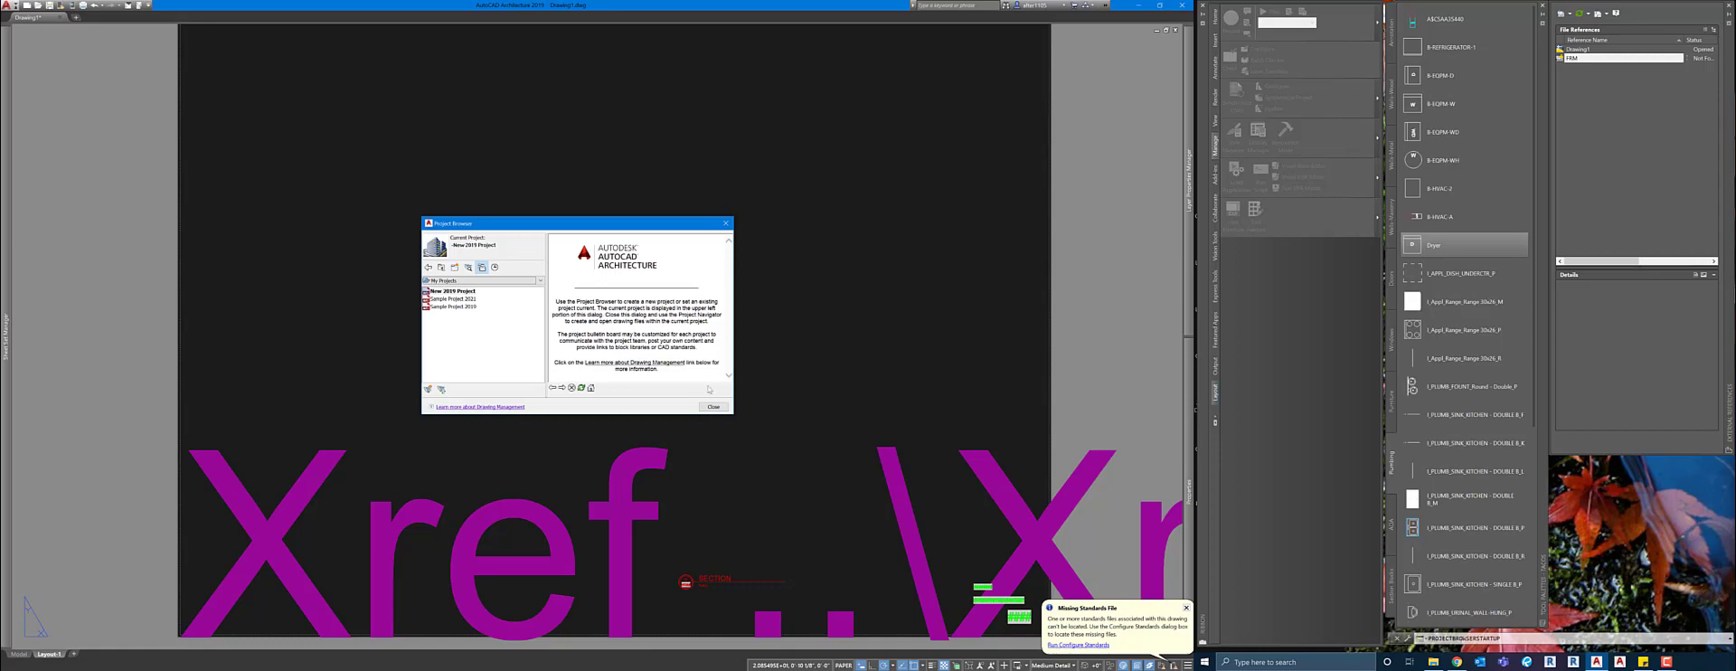
pyautogui.click(714, 406)
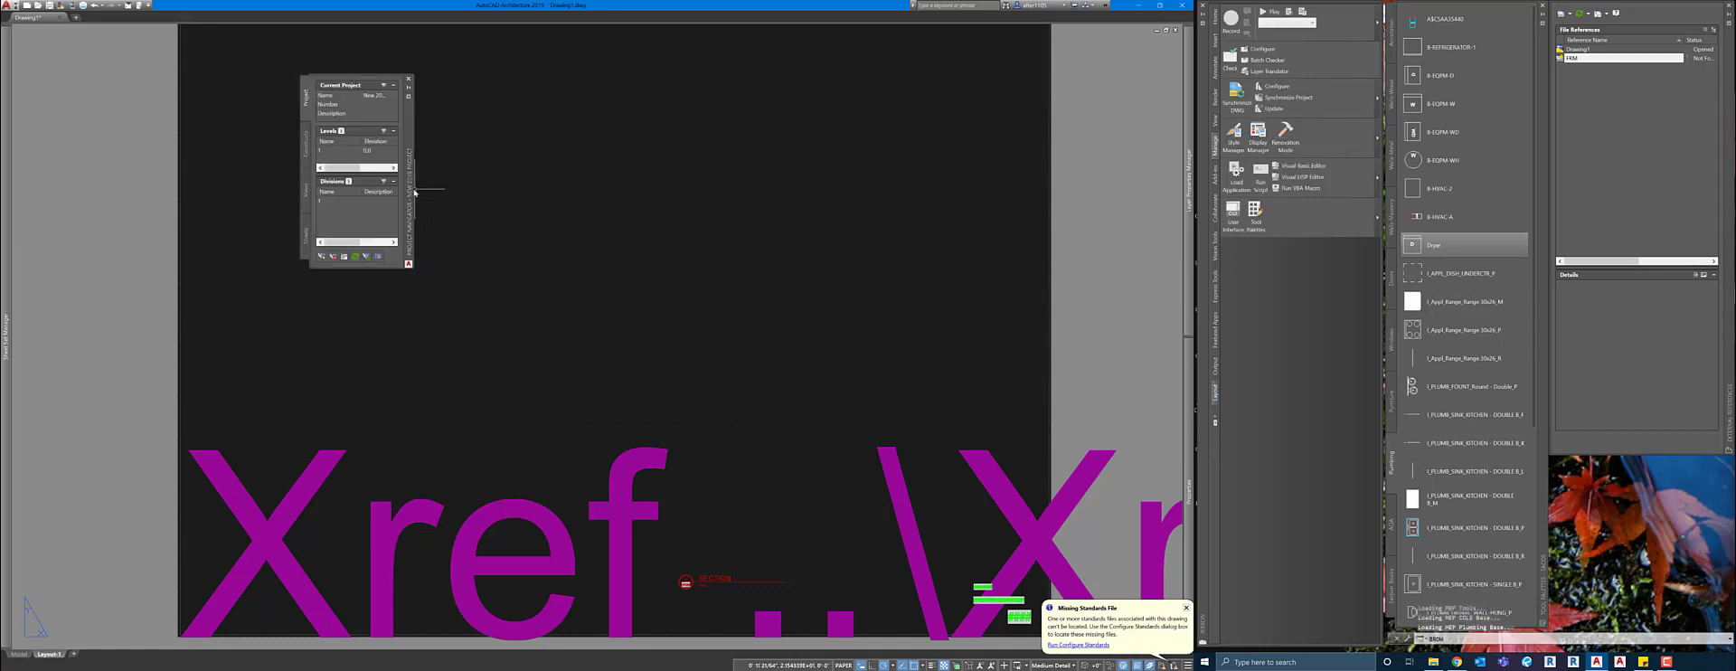
pyautogui.click(489, 170)
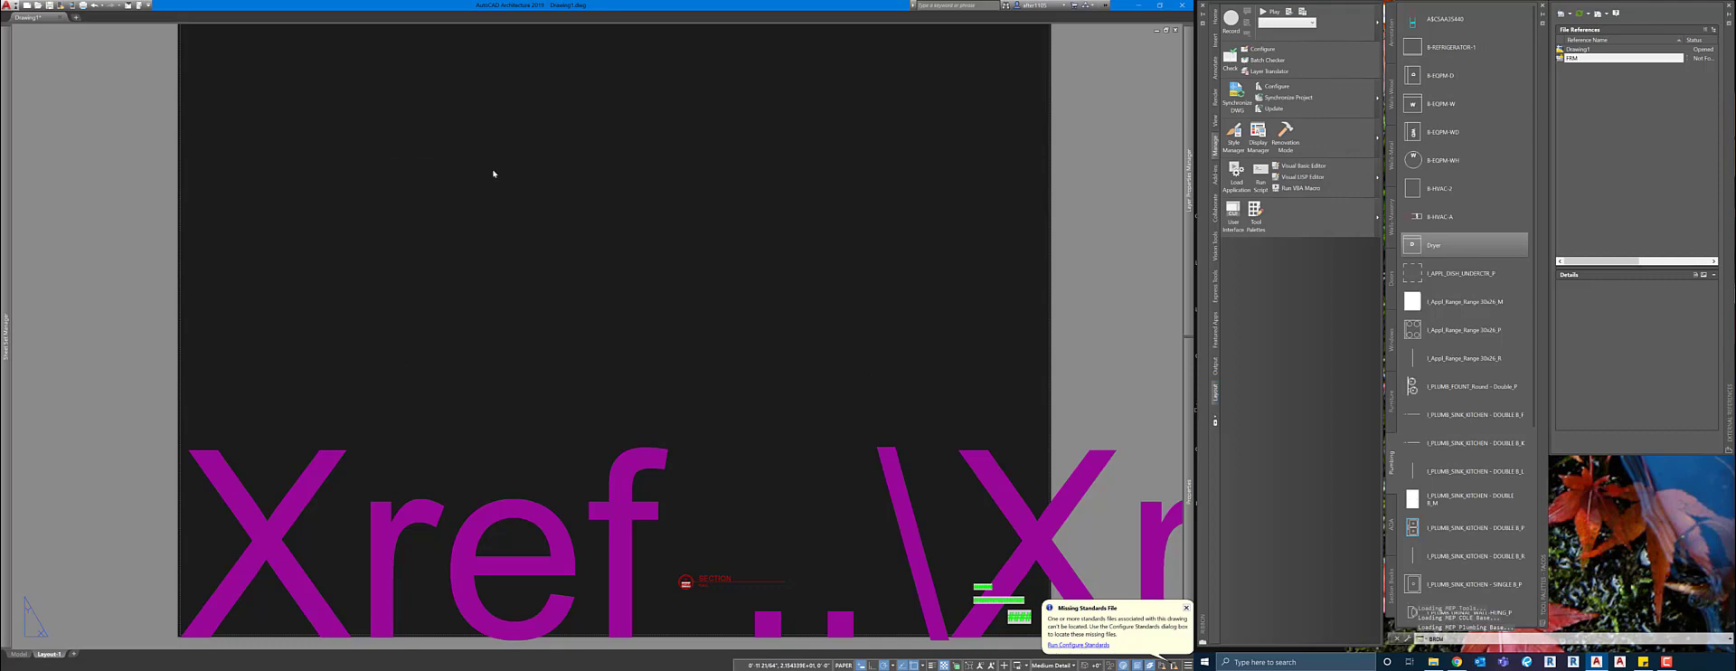
# Move the WALL PARTITION SCHEDULE sheet below sheet A014 in the ARCHITECTURAL subset.
pyautogui.moveTo(5, 192)
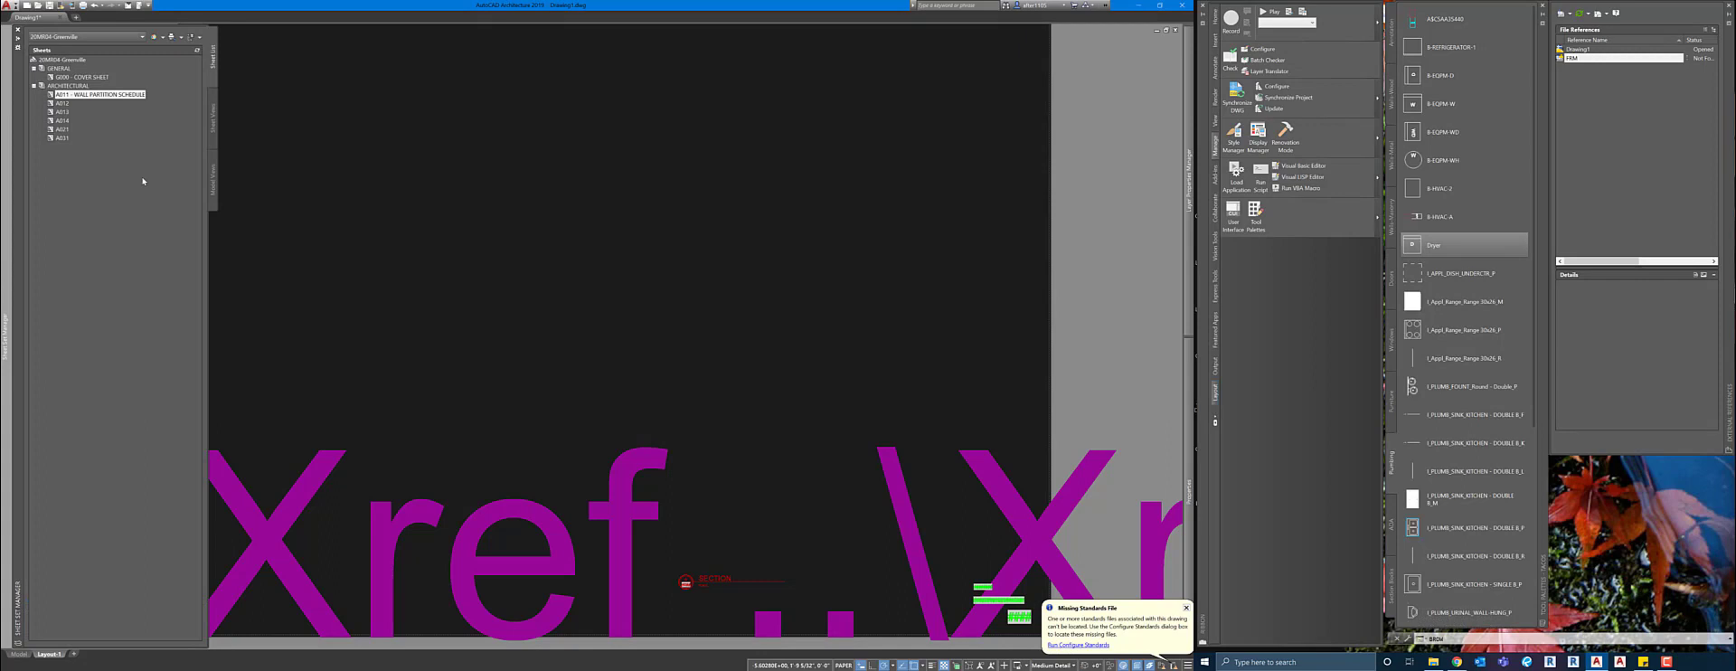
pyautogui.click(60, 111)
pyautogui.moveTo(102, 98)
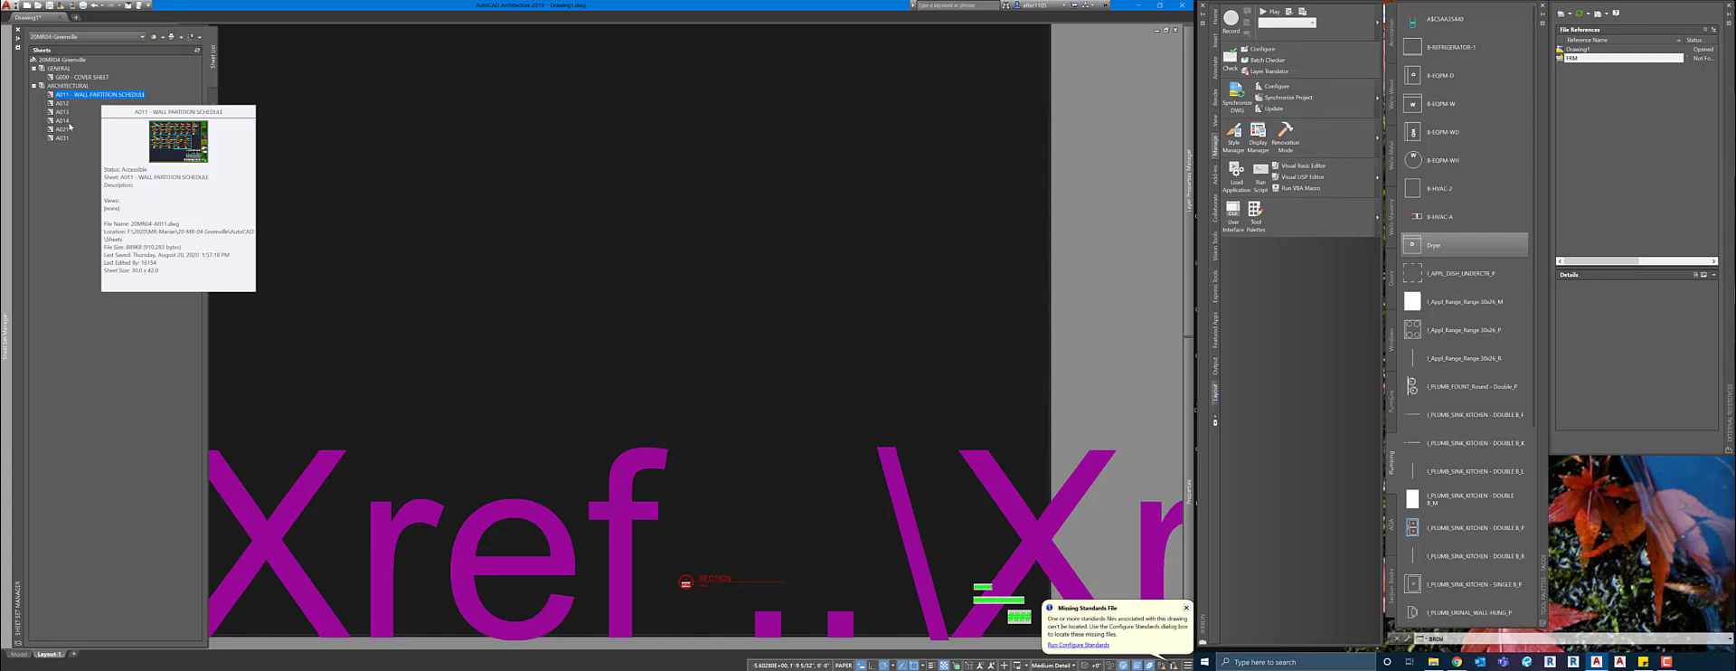
pyautogui.moveTo(70, 127); pyautogui.dragTo(66, 128)
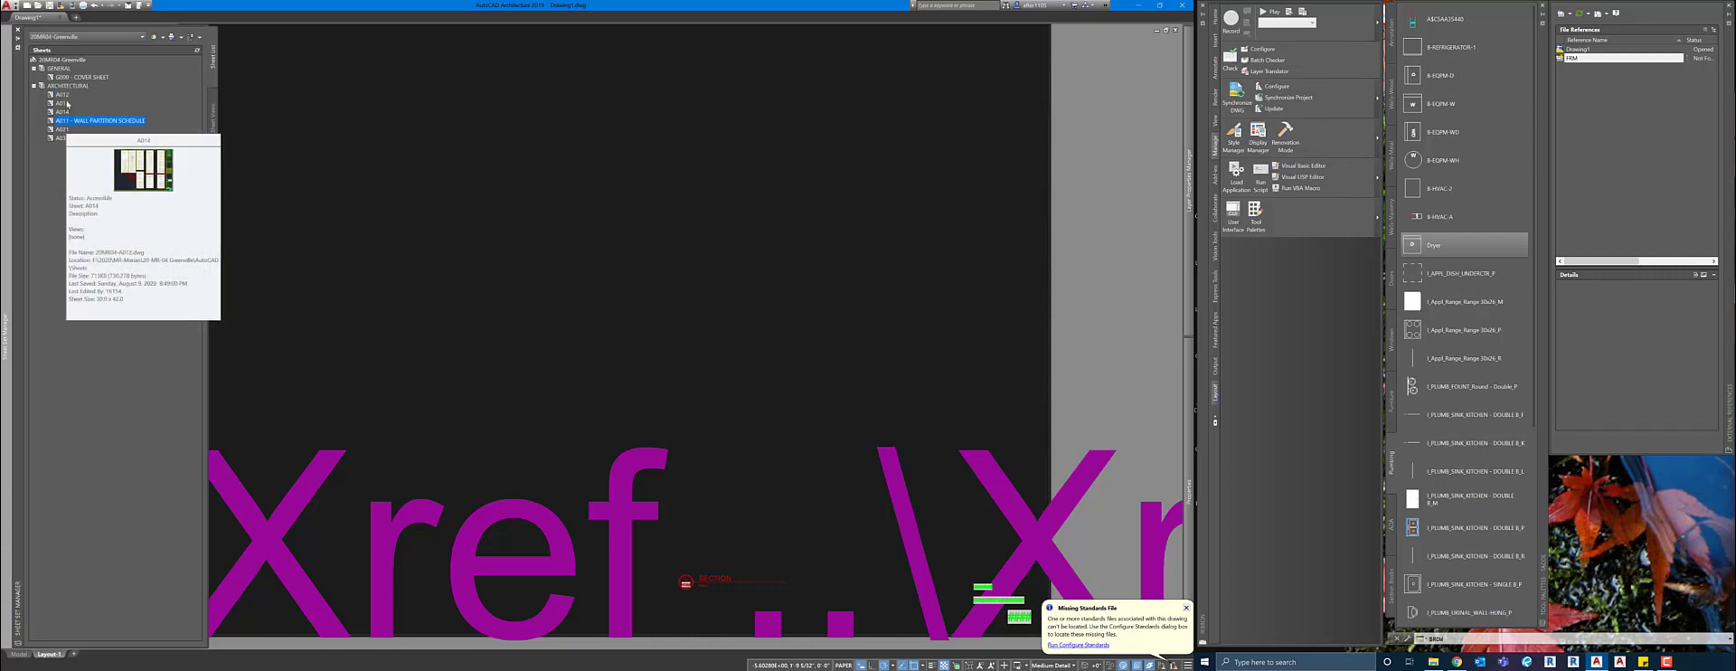
pyautogui.hotkey('alt', 'Tab')
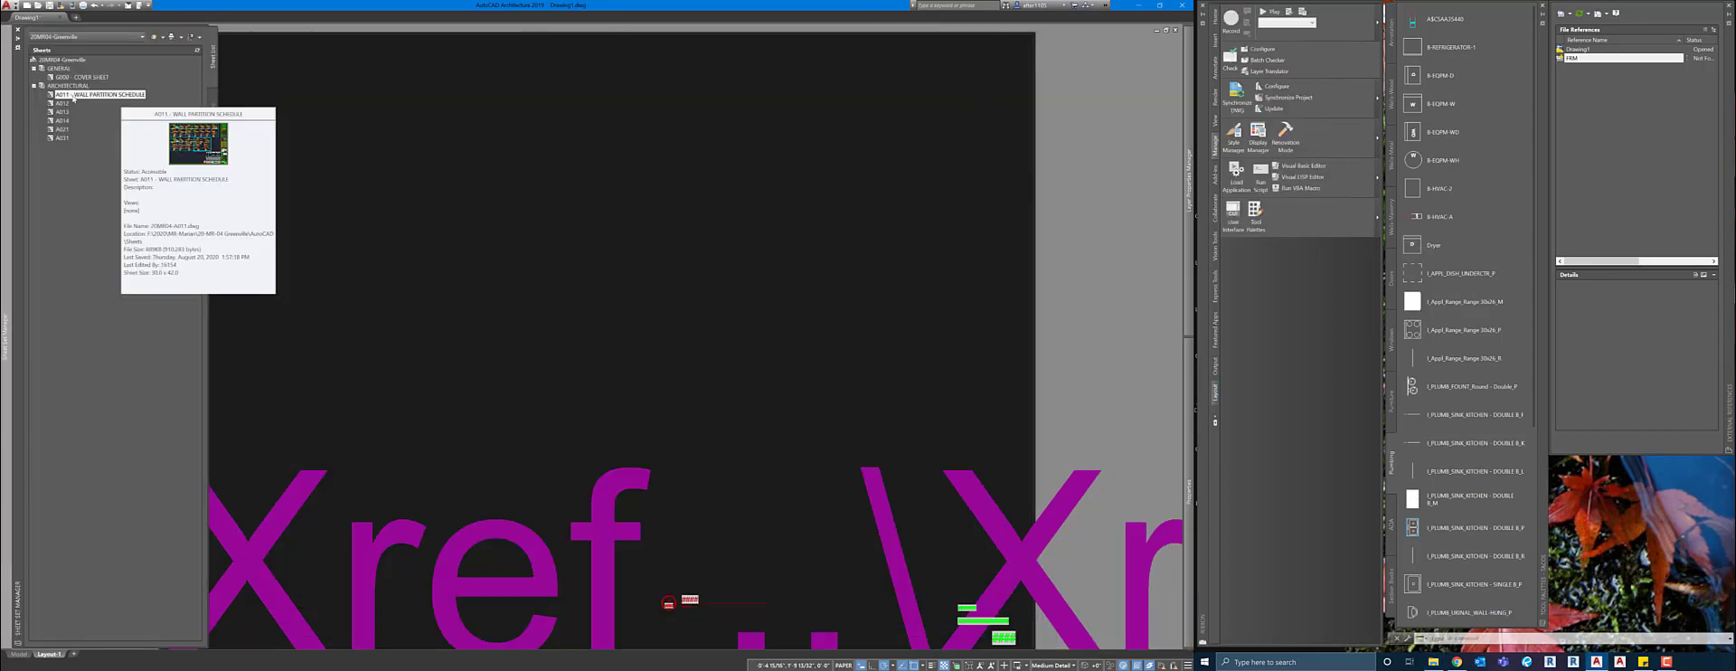
# Review the publishing options for the GENERAL and ARCHITECTURAL subsets, including the sheet set's page setup override settings, then dismiss them without changes.
pyautogui.click(67, 103)
pyautogui.moveTo(68, 105)
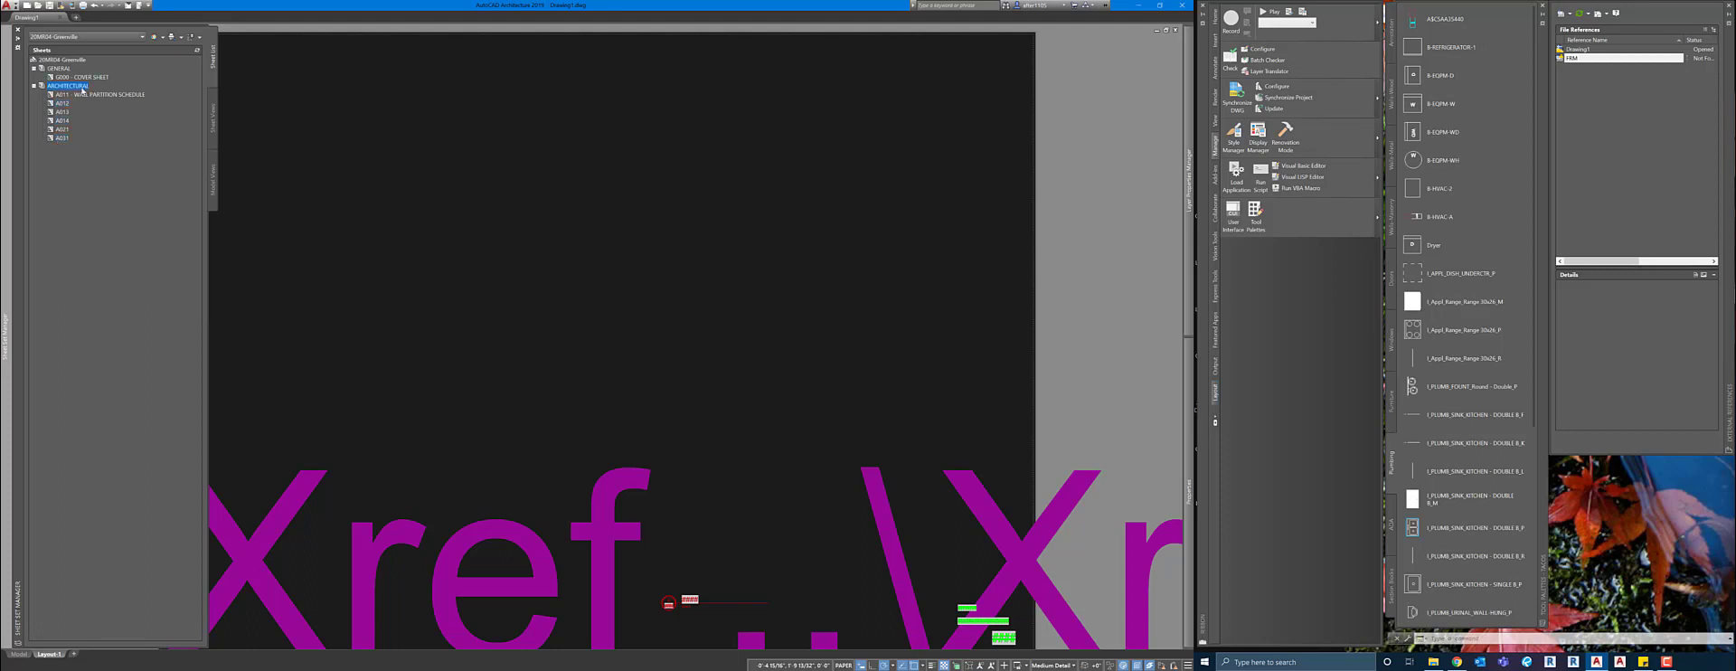
pyautogui.click(67, 59)
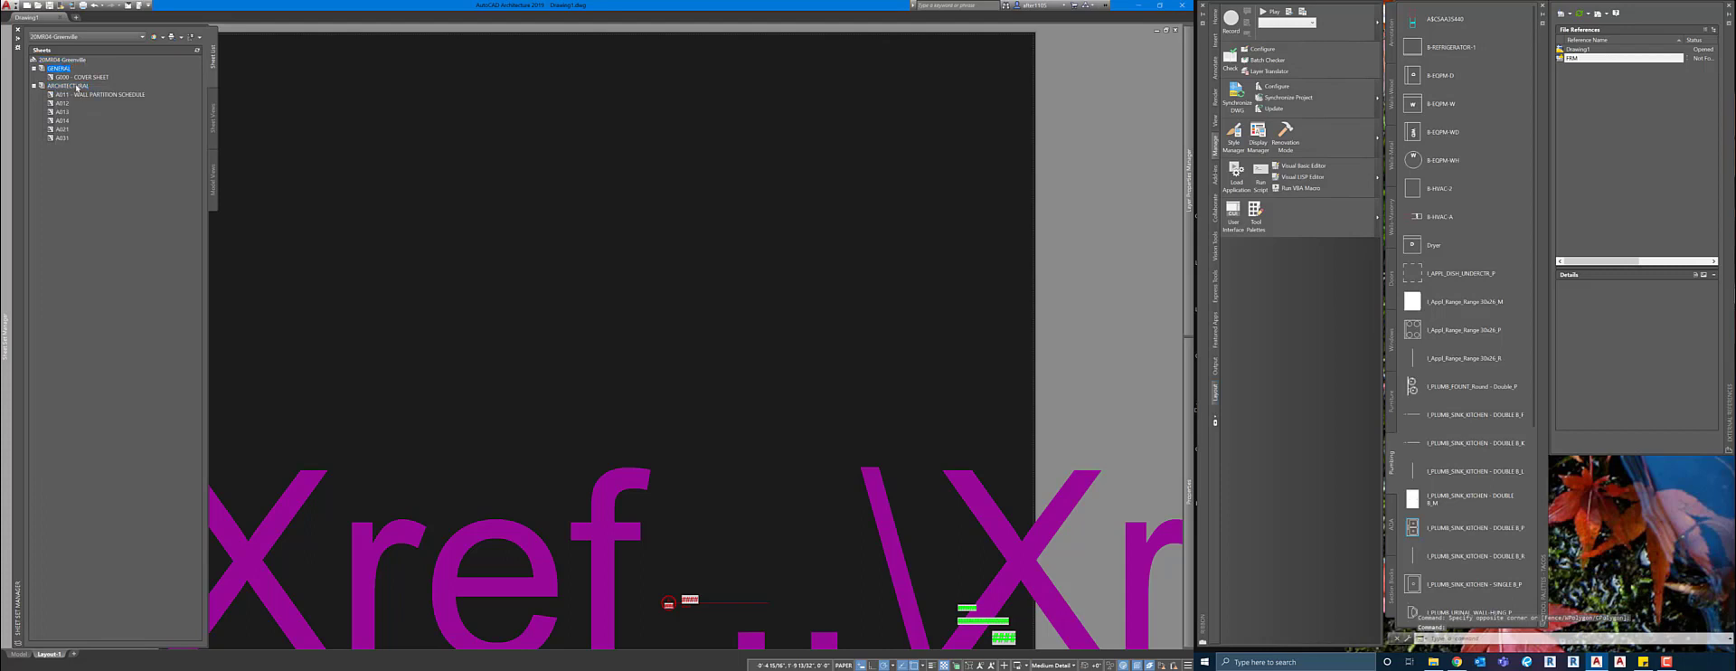
pyautogui.rightClick(75, 88)
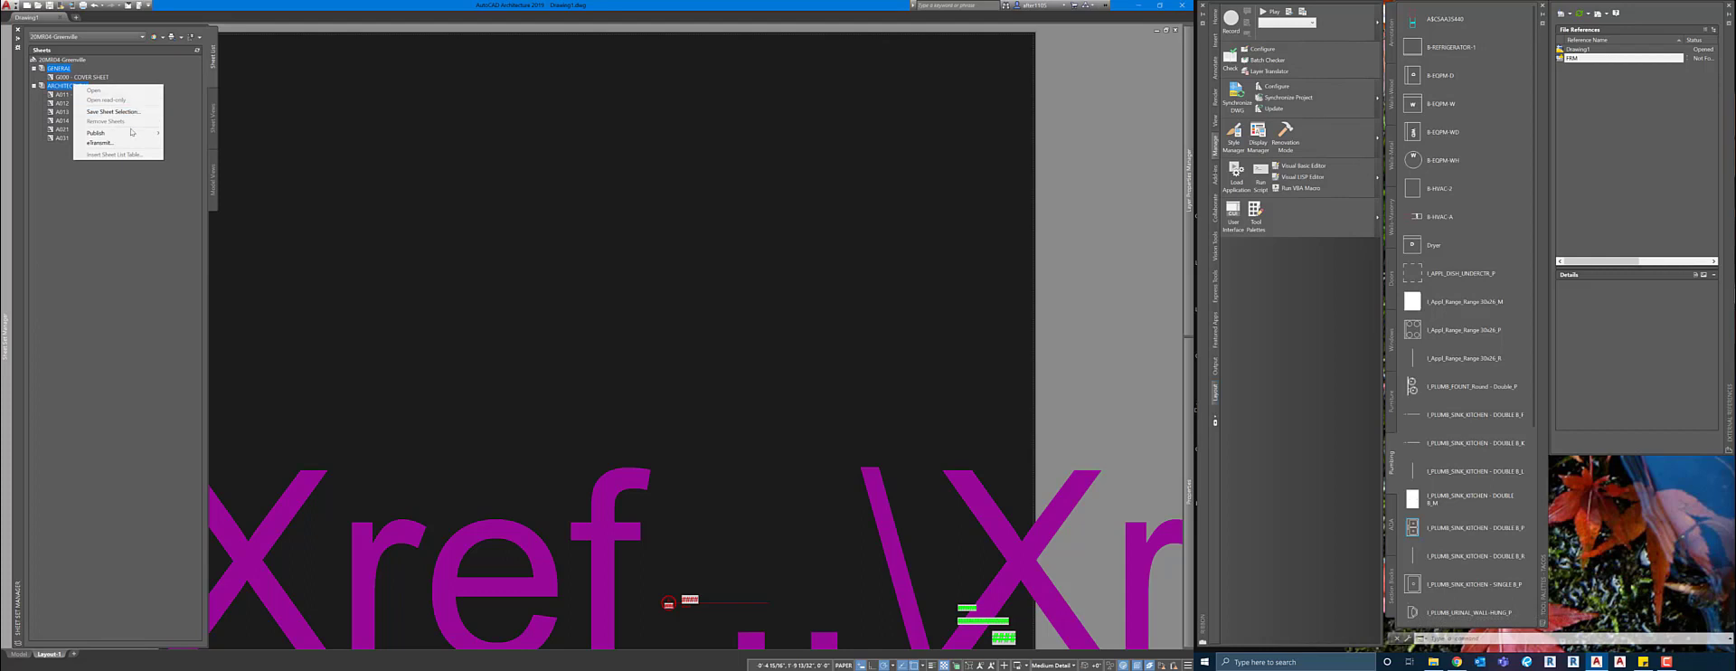
pyautogui.moveTo(253, 174)
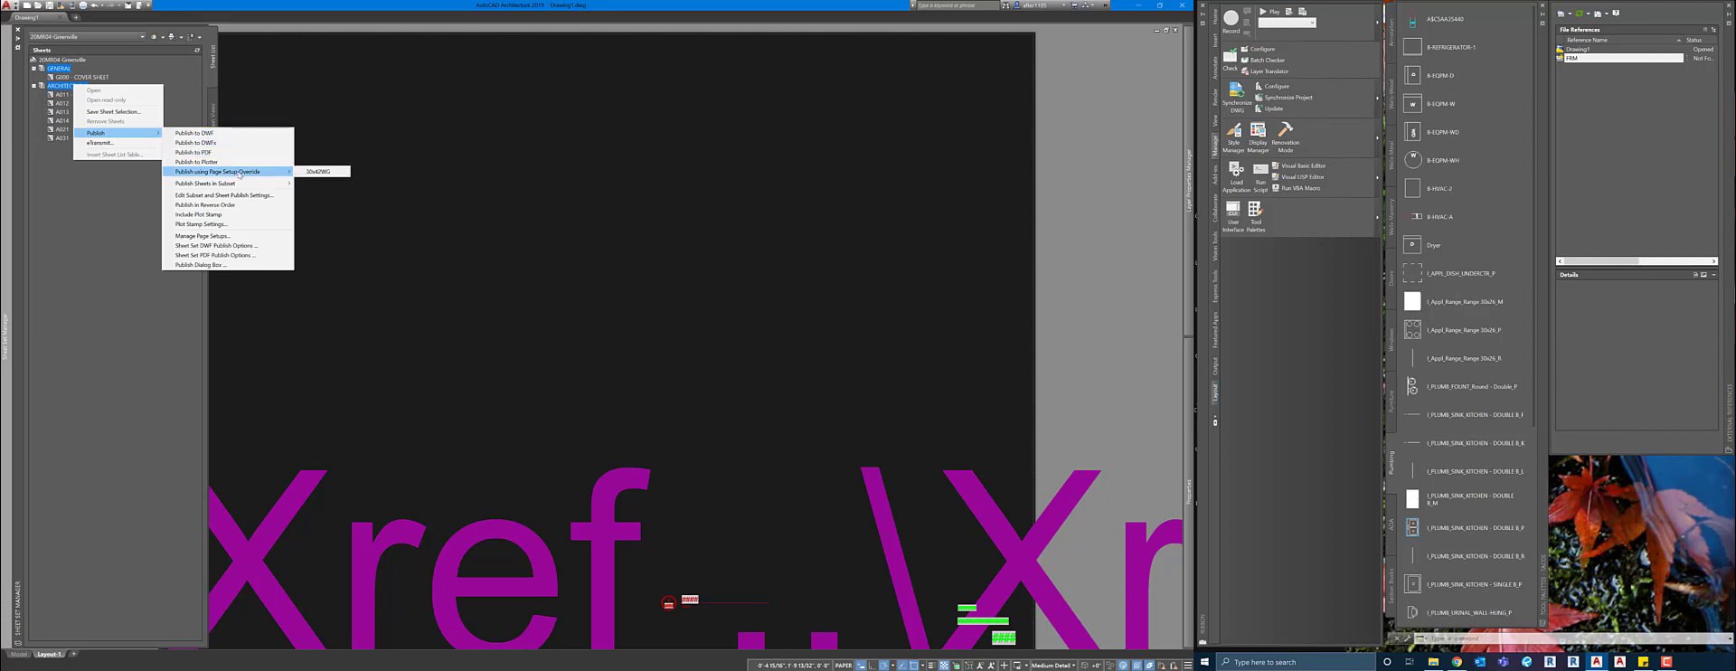
pyautogui.click(217, 235)
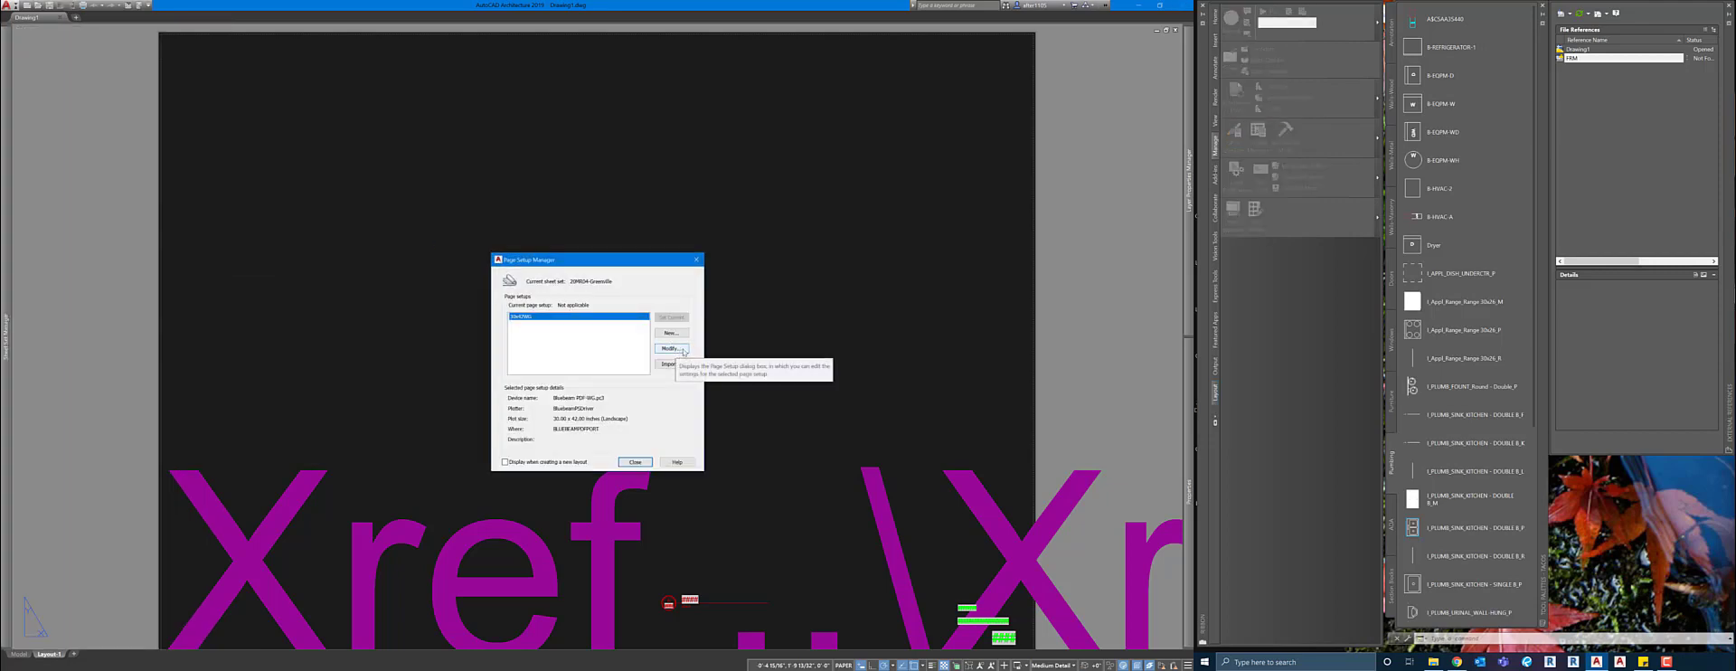
pyautogui.click(683, 349)
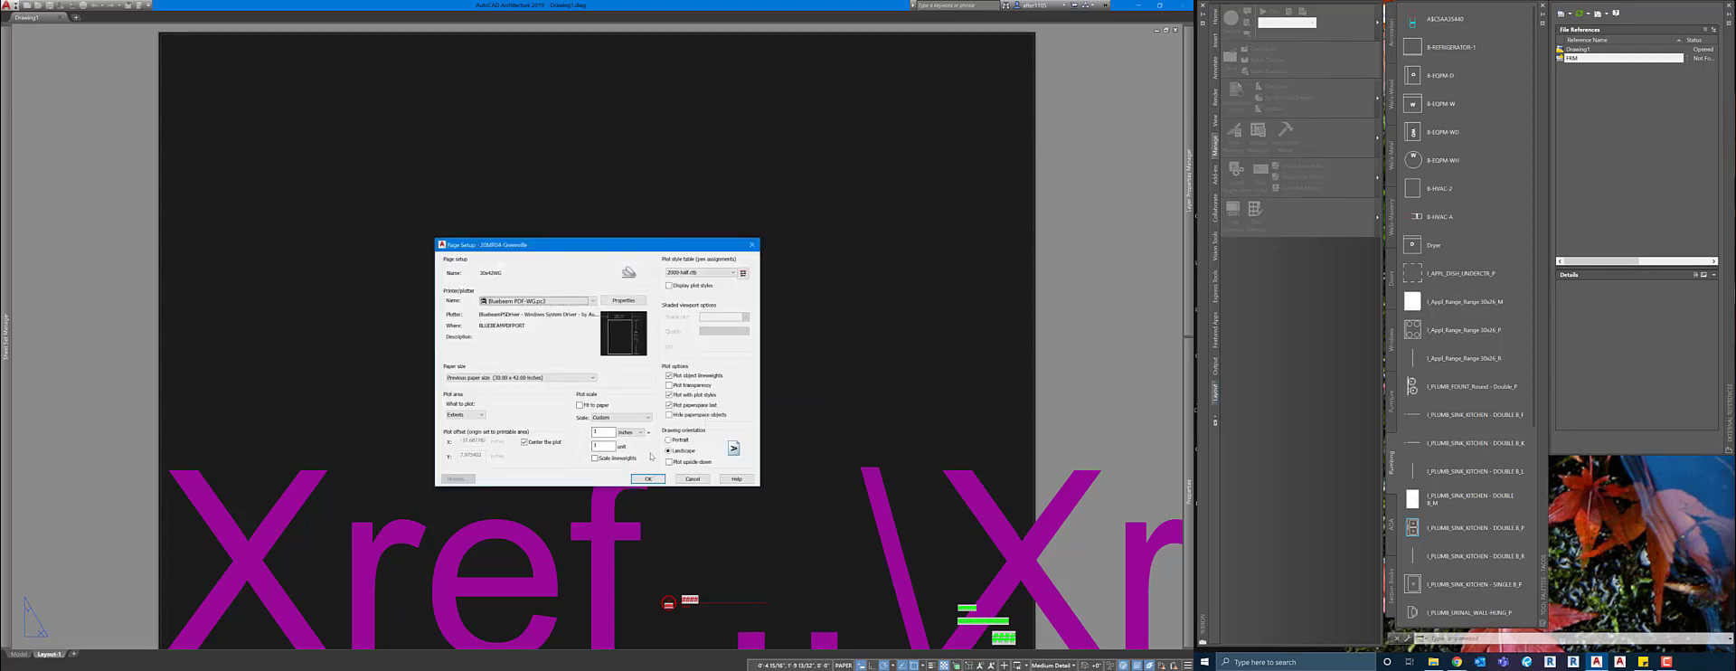
pyautogui.click(694, 478)
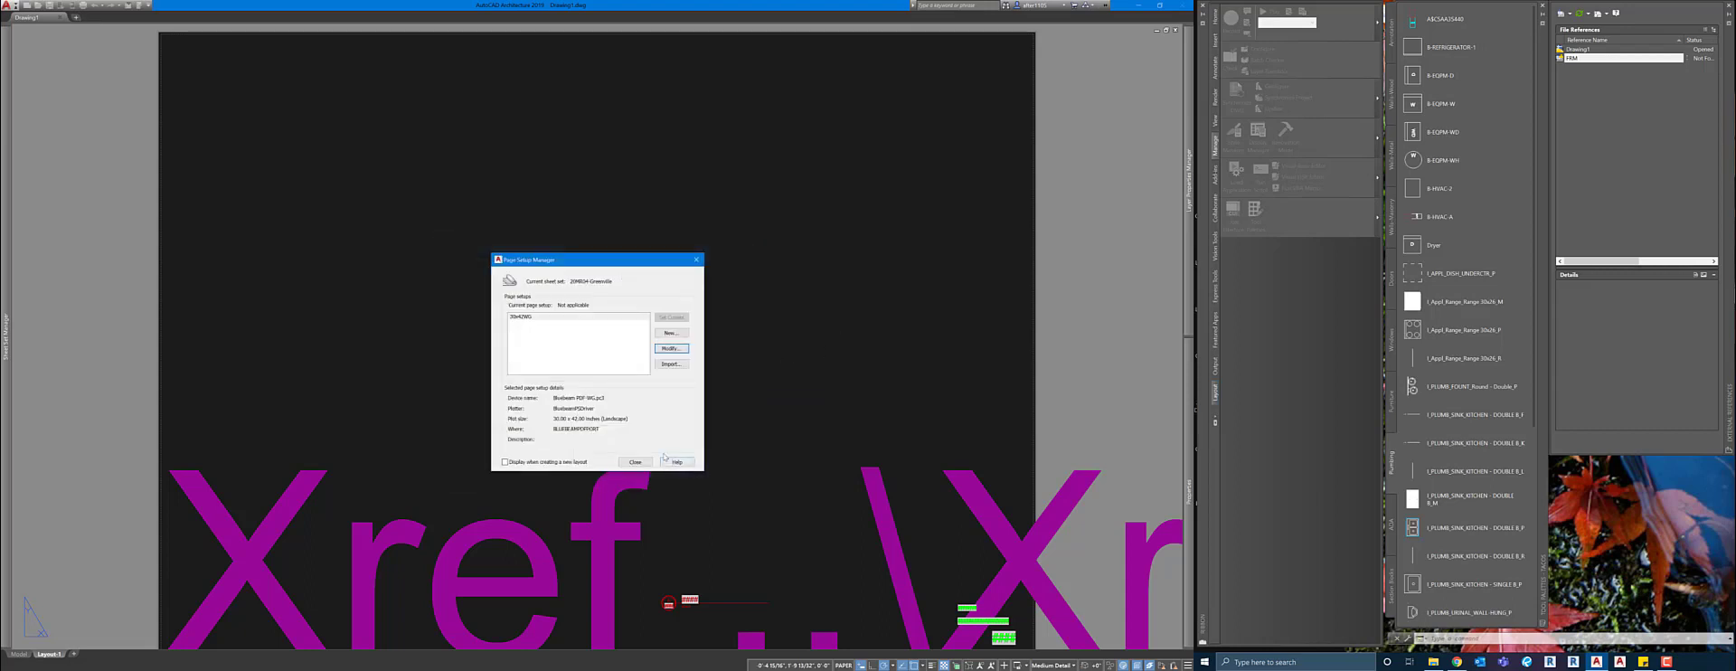
pyautogui.press('Escape')
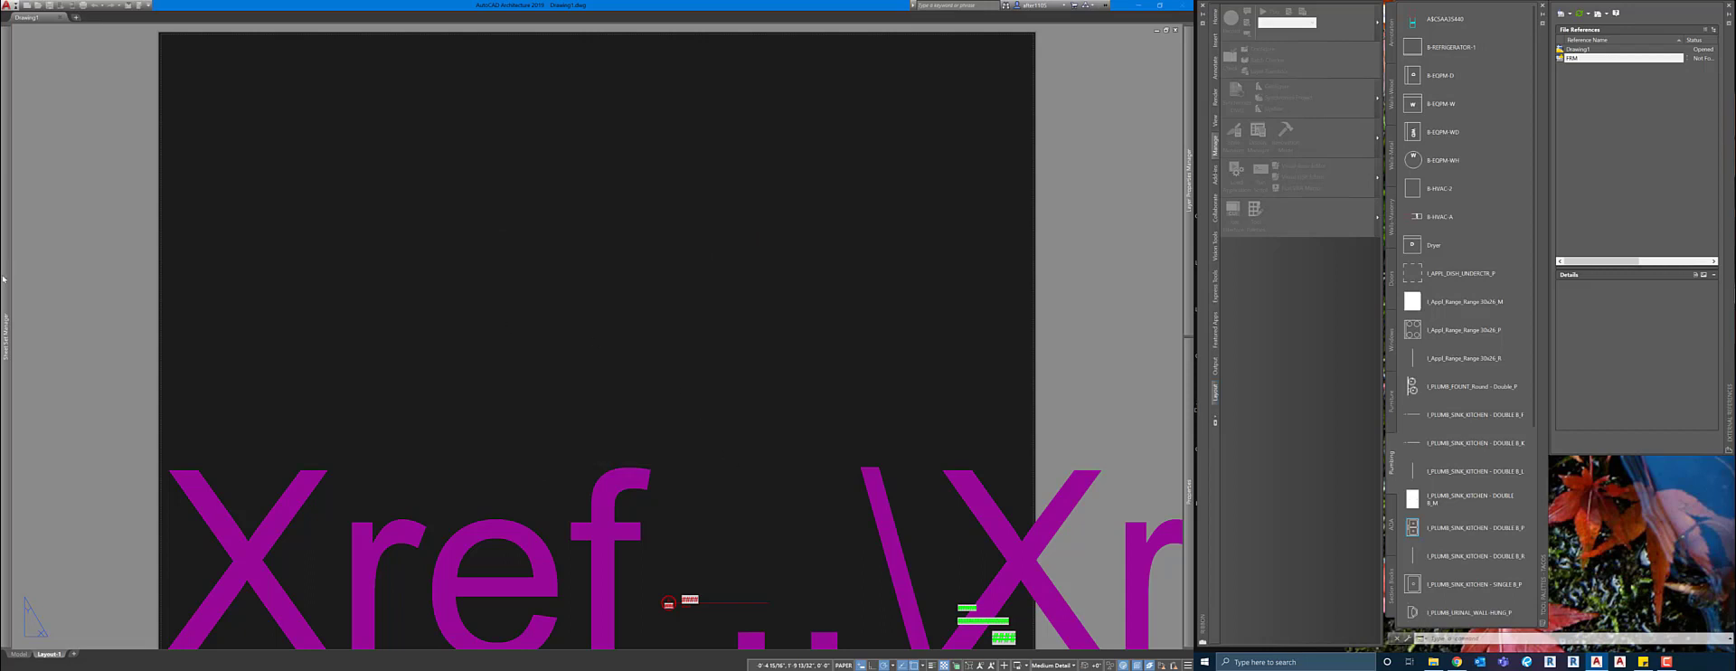
# Add the 20-MR-04 Greenville project folder from the 2020 projects directory as a new location in the sheet set's model views.
pyautogui.moveTo(3, 278)
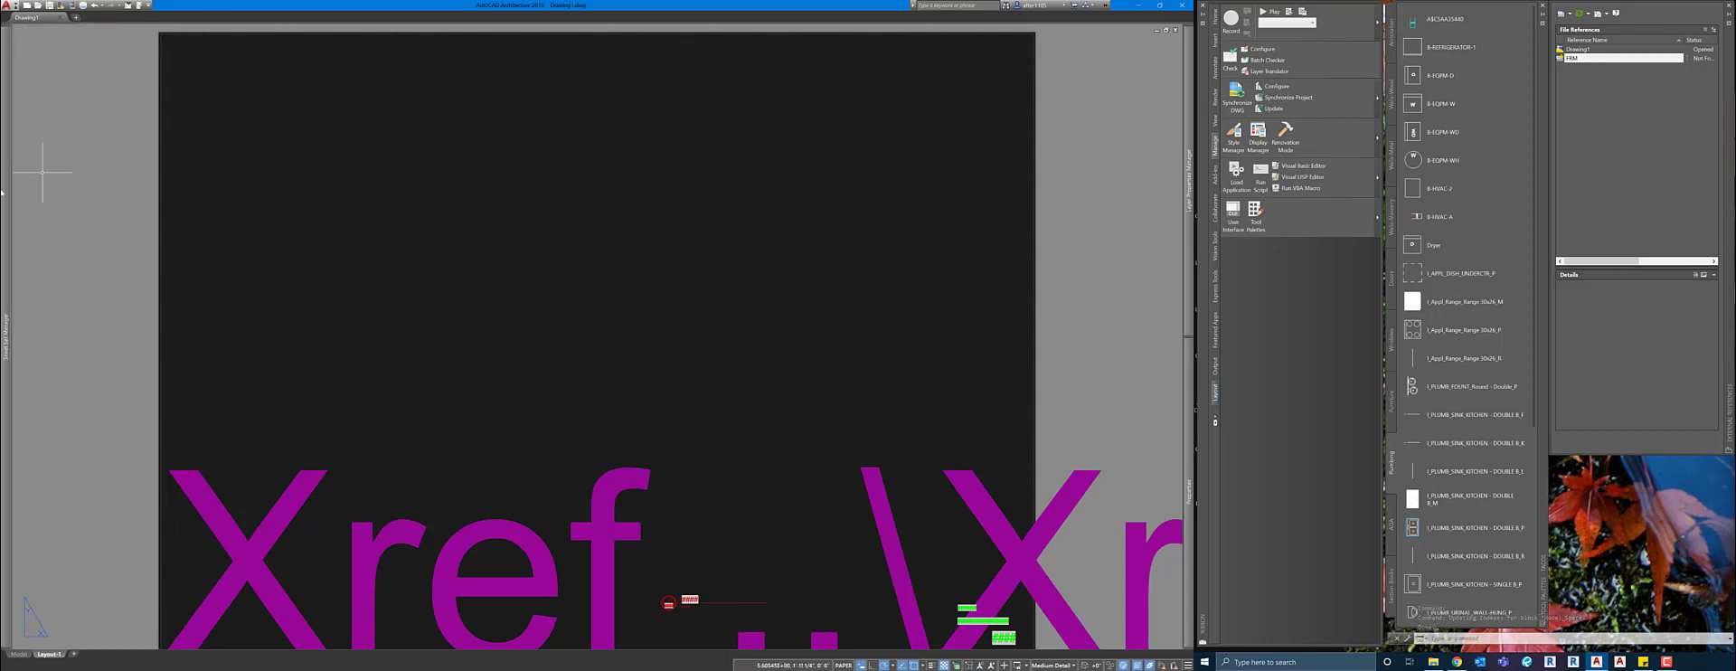
pyautogui.moveTo(5, 187)
pyautogui.click(213, 178)
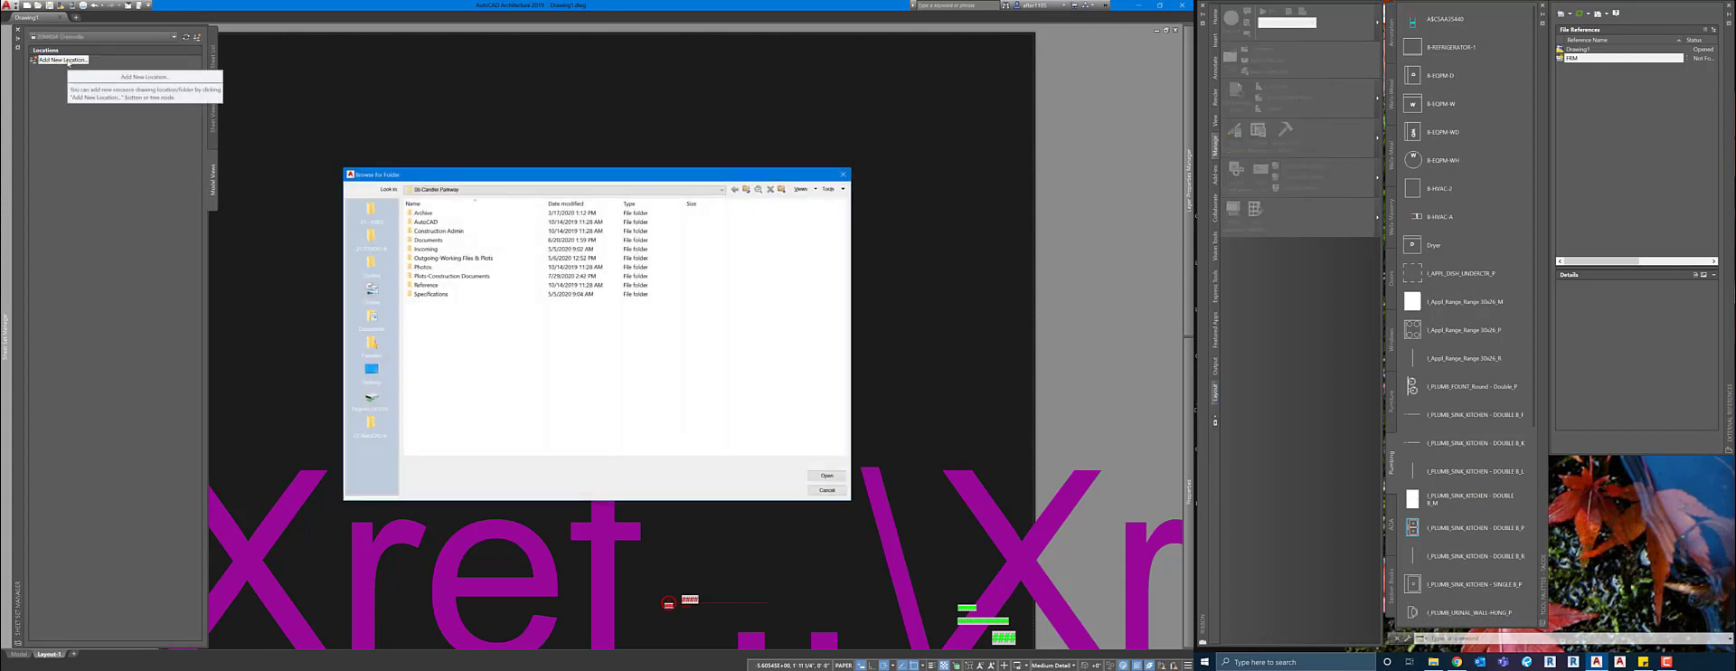
pyautogui.click(698, 191)
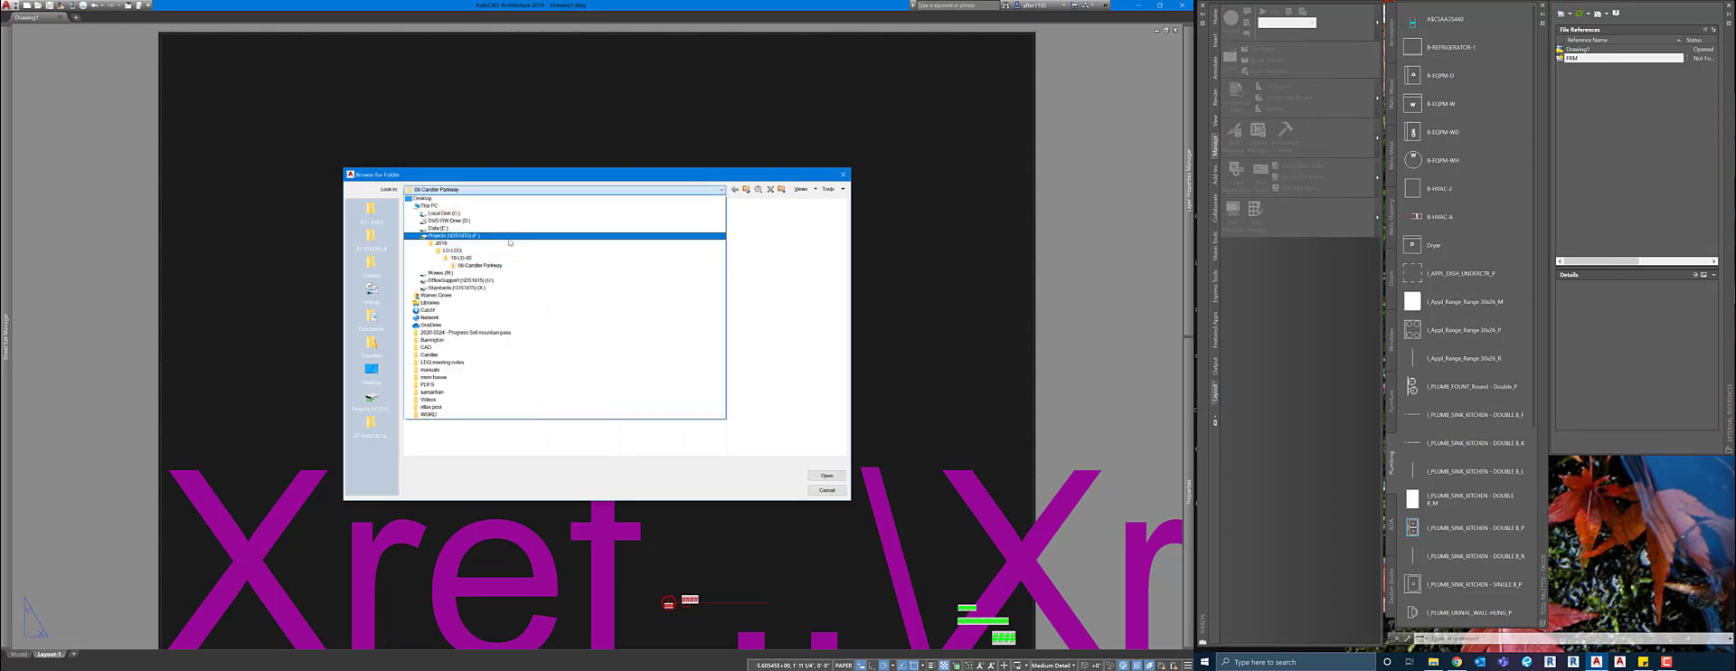
pyautogui.click(540, 235)
pyautogui.scroll(-2, 488, 362)
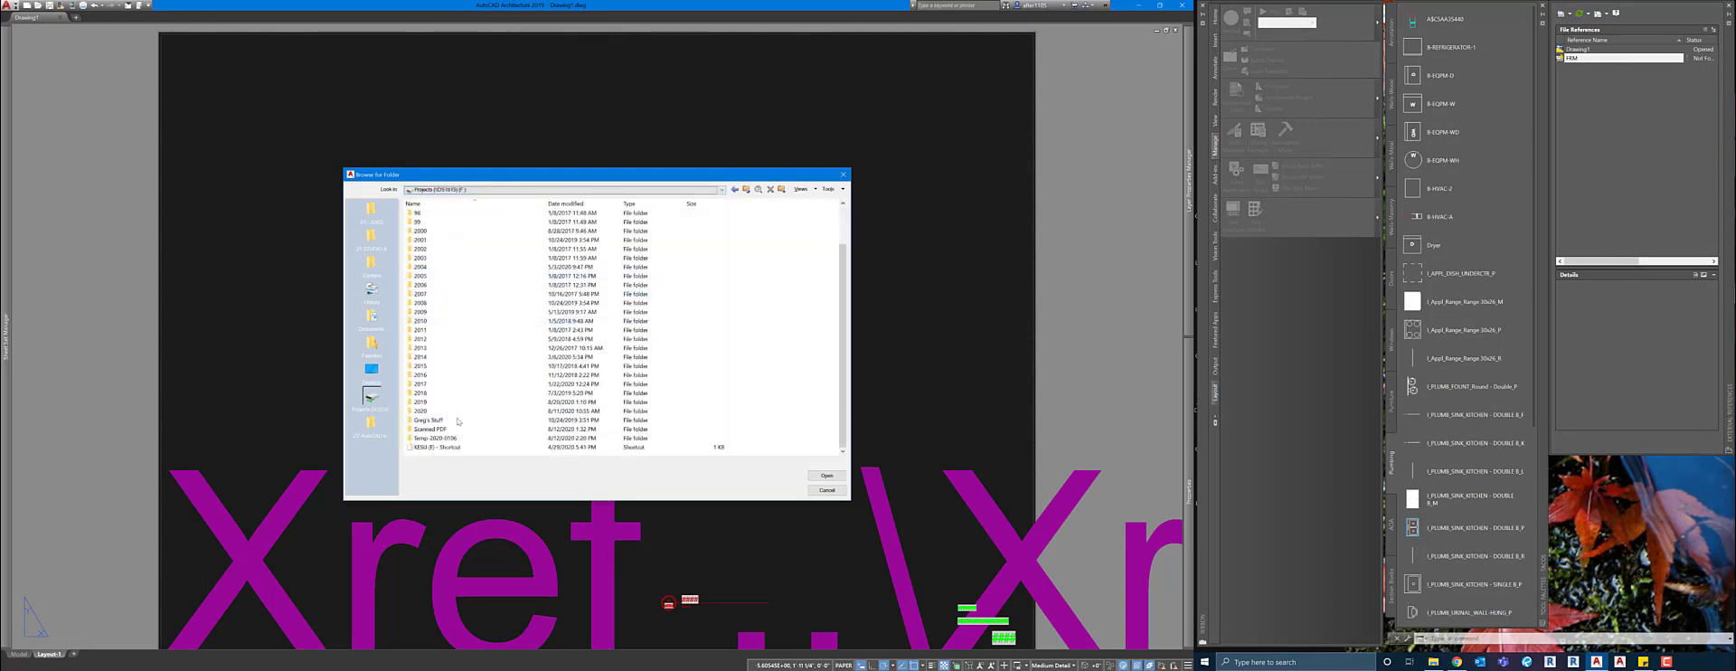
pyautogui.doubleClick(455, 415)
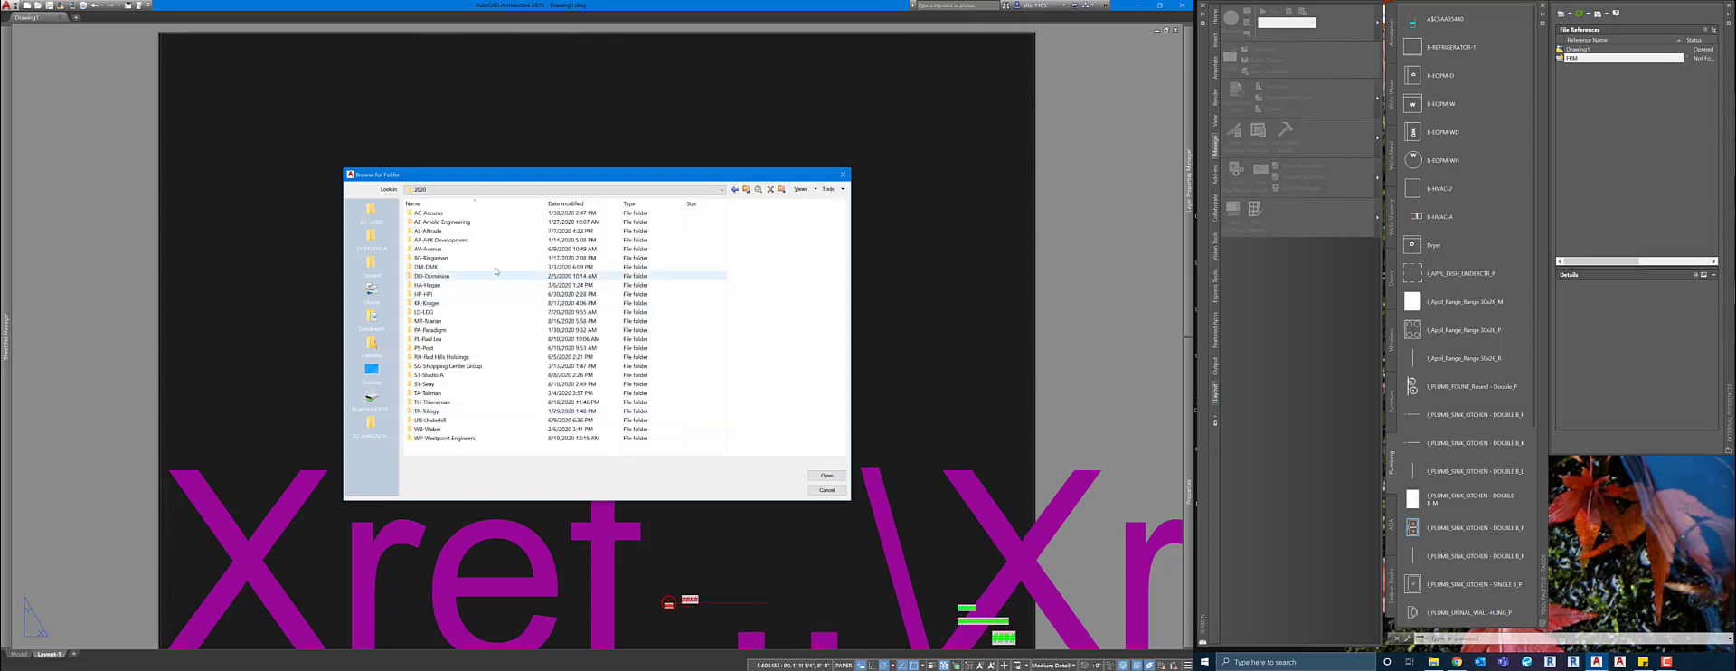
pyautogui.doubleClick(455, 323)
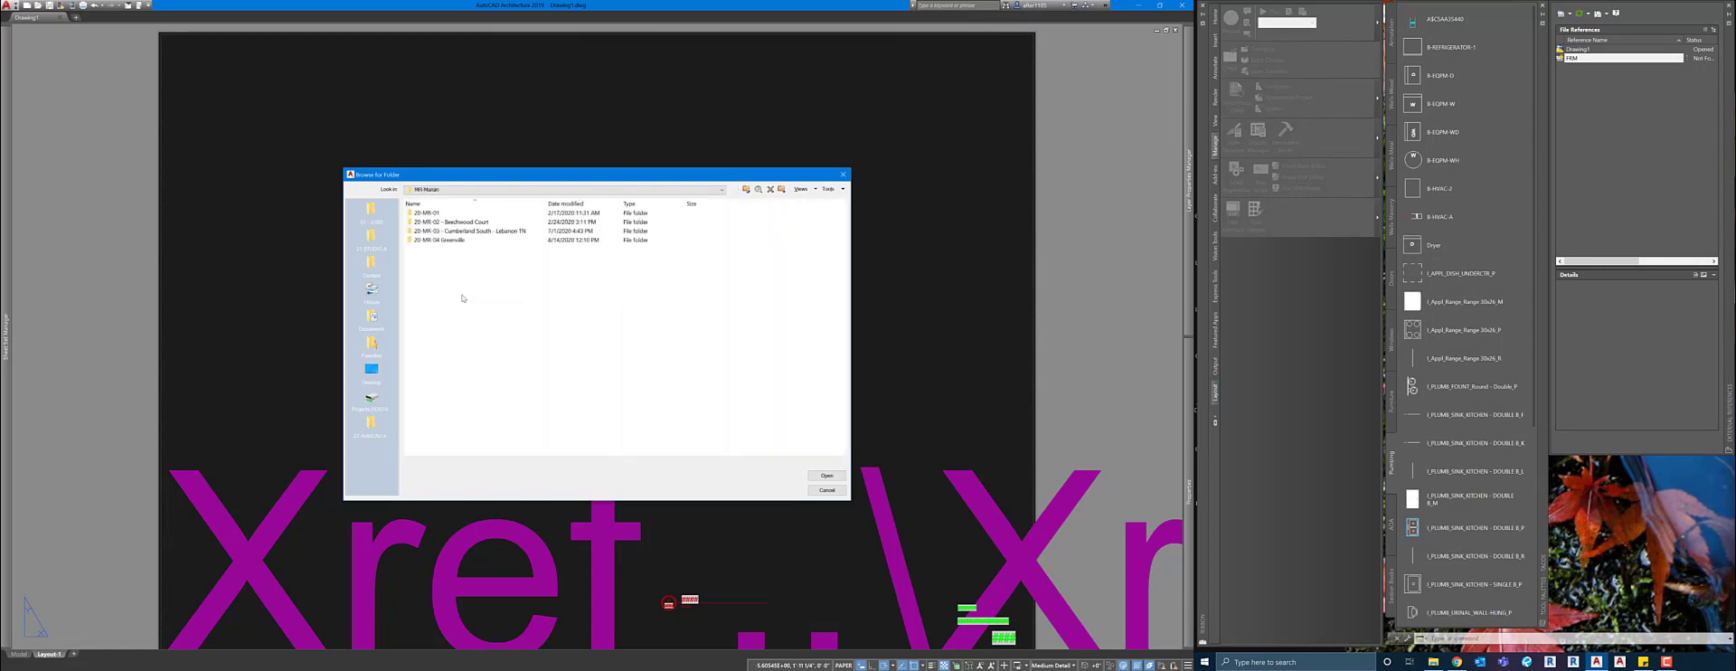
pyautogui.doubleClick(447, 240)
pyautogui.click(822, 476)
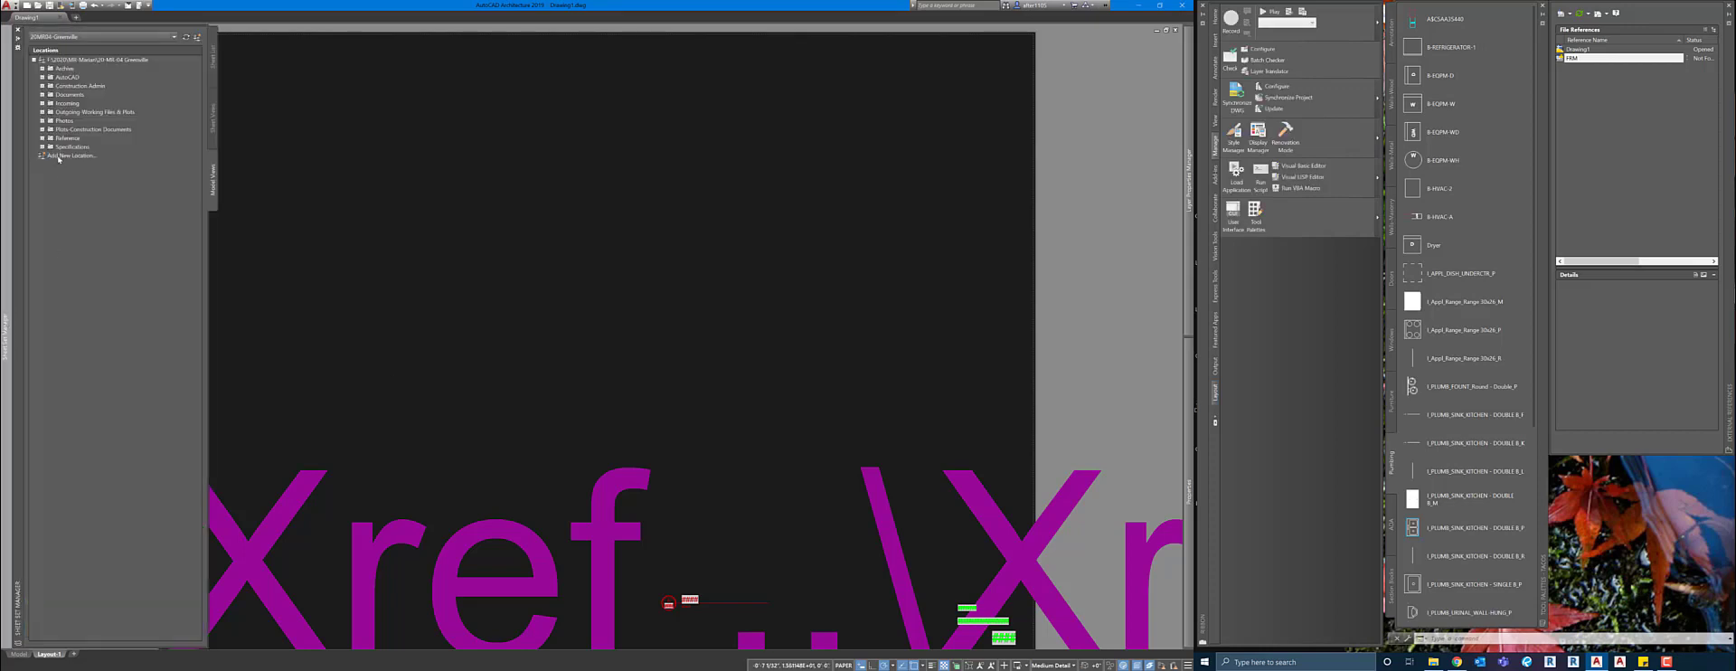
# Expand the AutoCAD and Xref folders in the new location to inspect their drawings, and compare them with the sheet list.
pyautogui.click(42, 76)
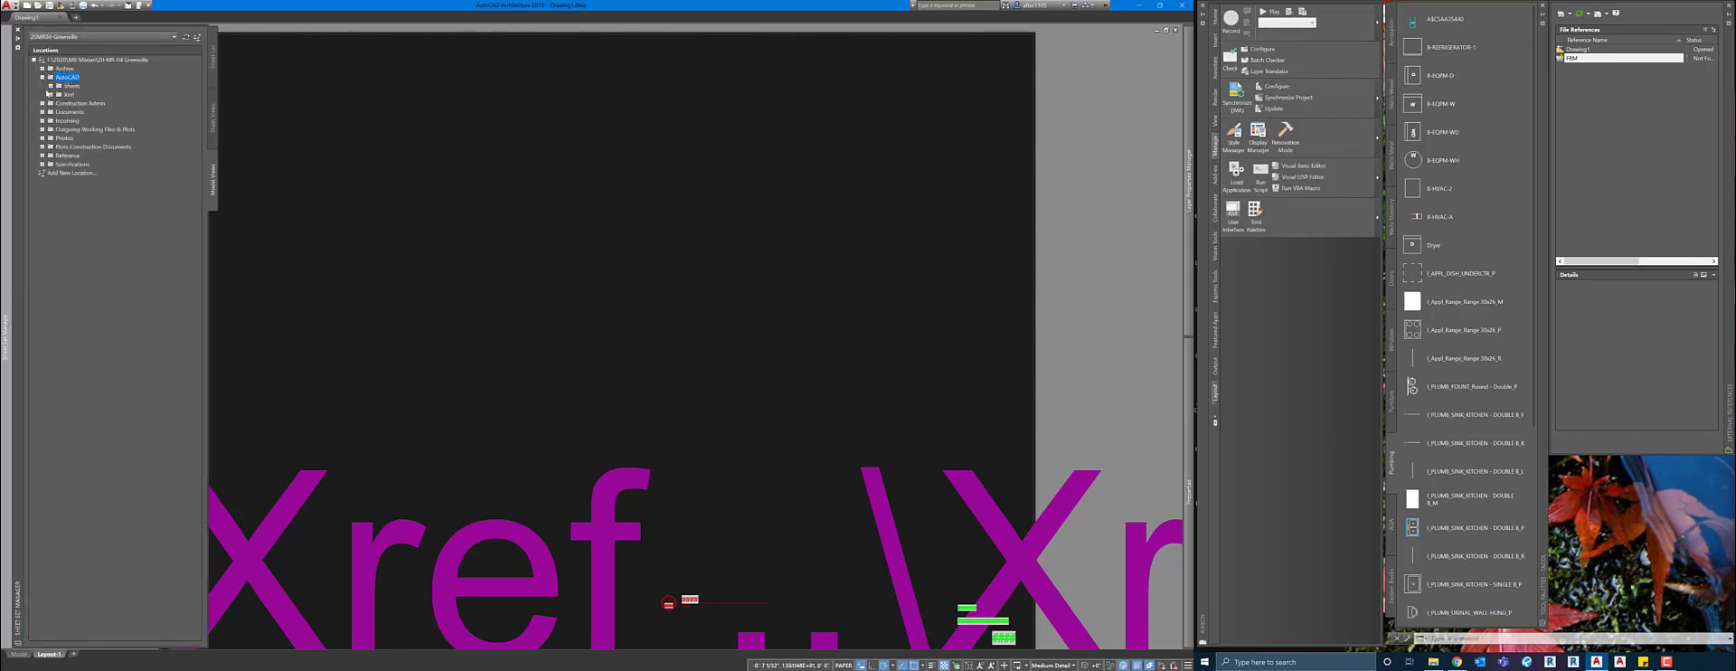
pyautogui.click(50, 94)
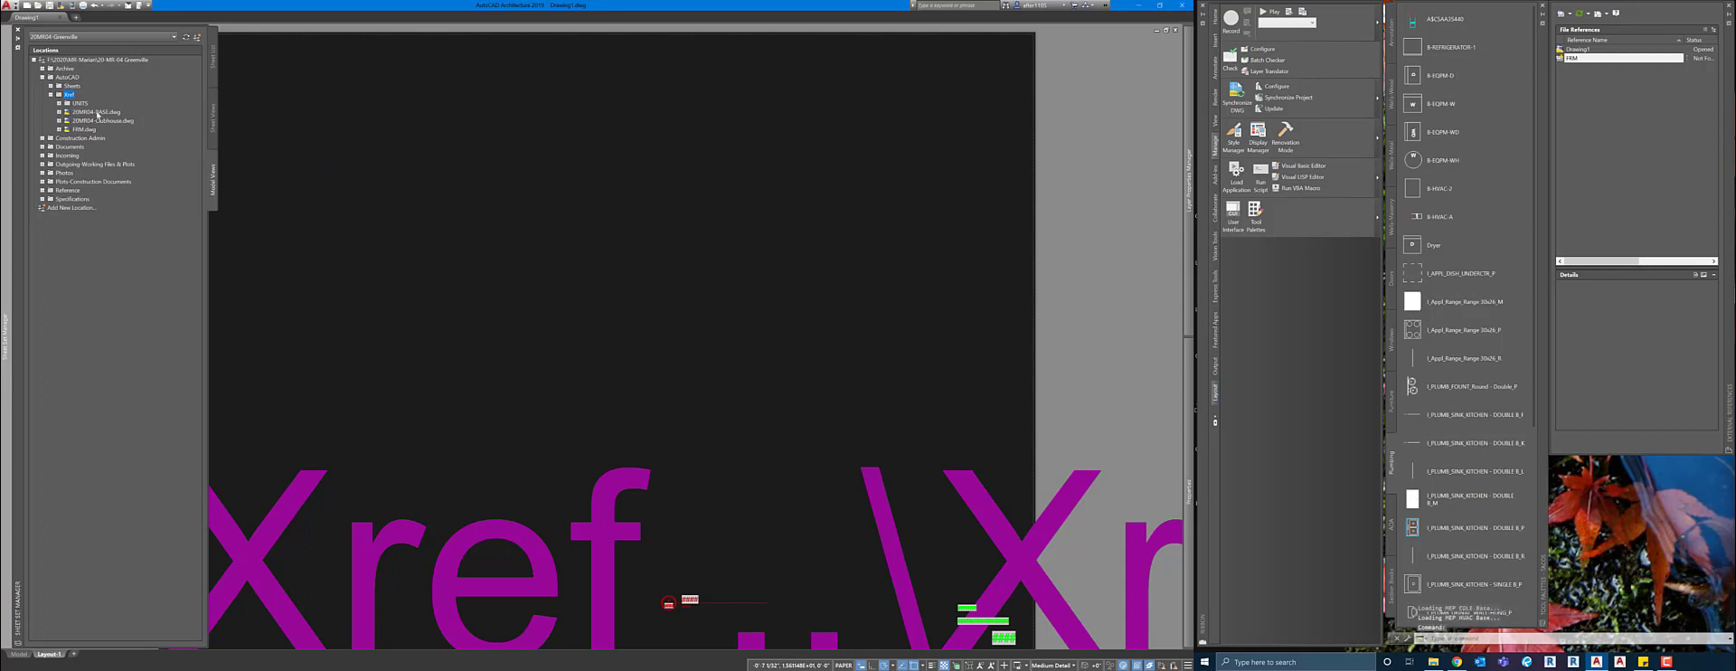
pyautogui.click(214, 69)
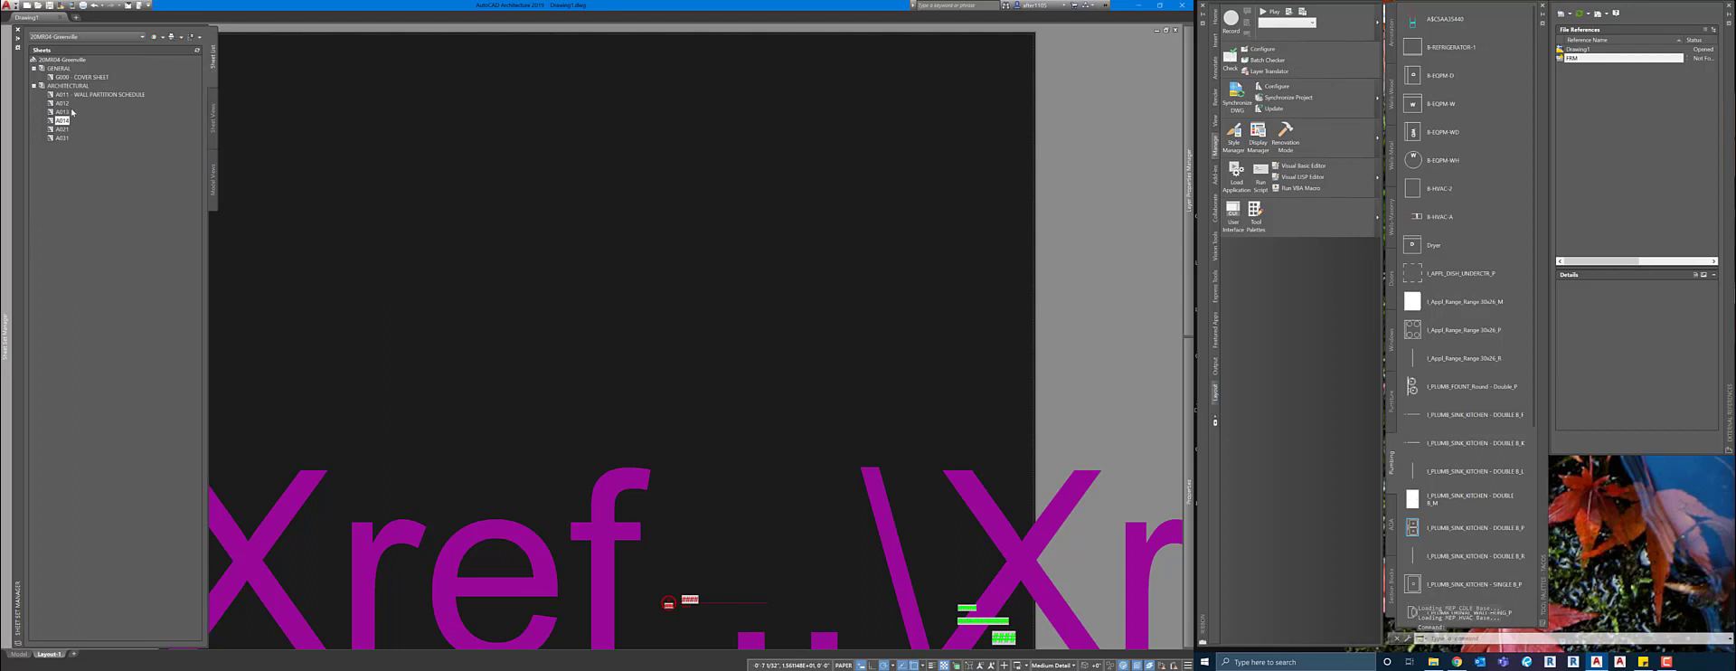
pyautogui.moveTo(78, 145)
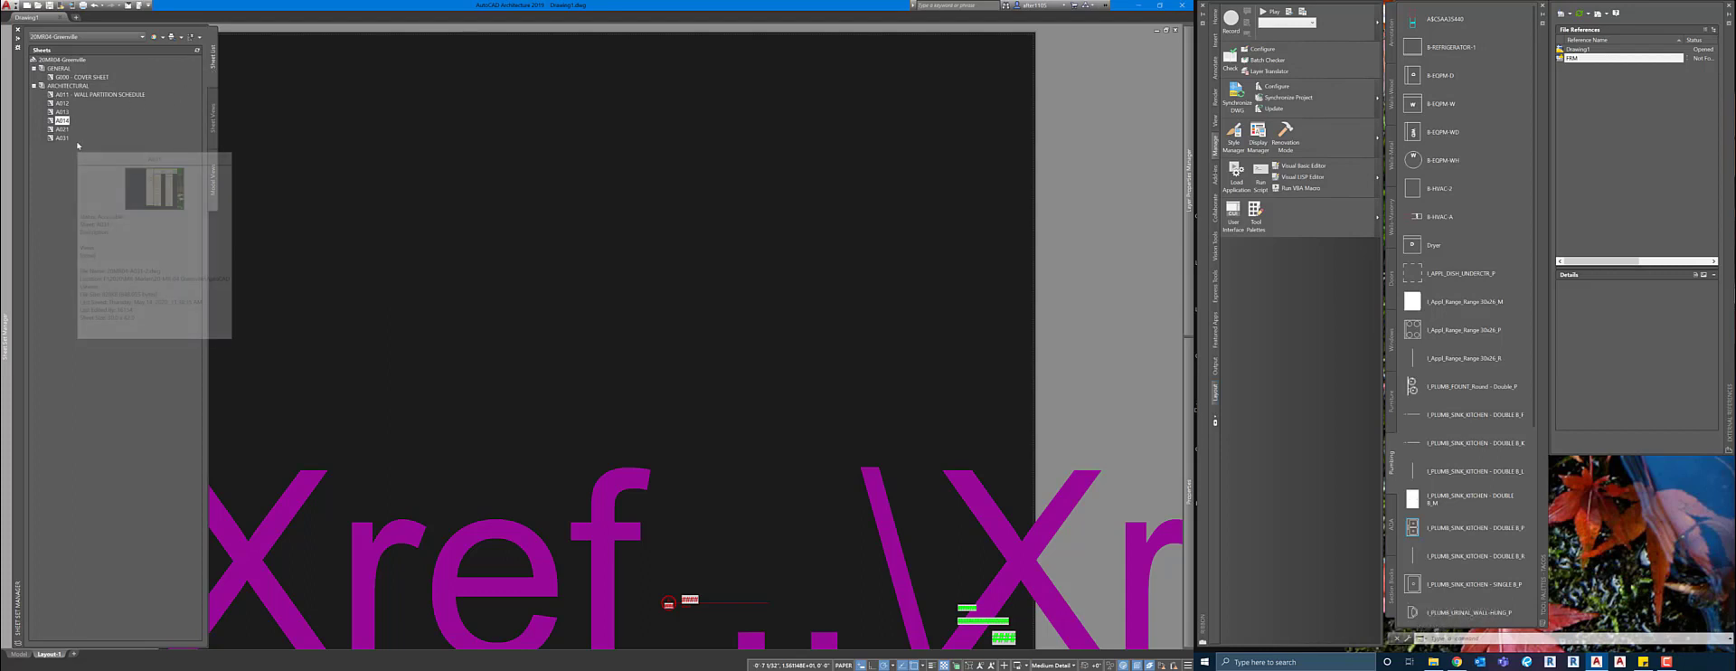
pyautogui.click(214, 172)
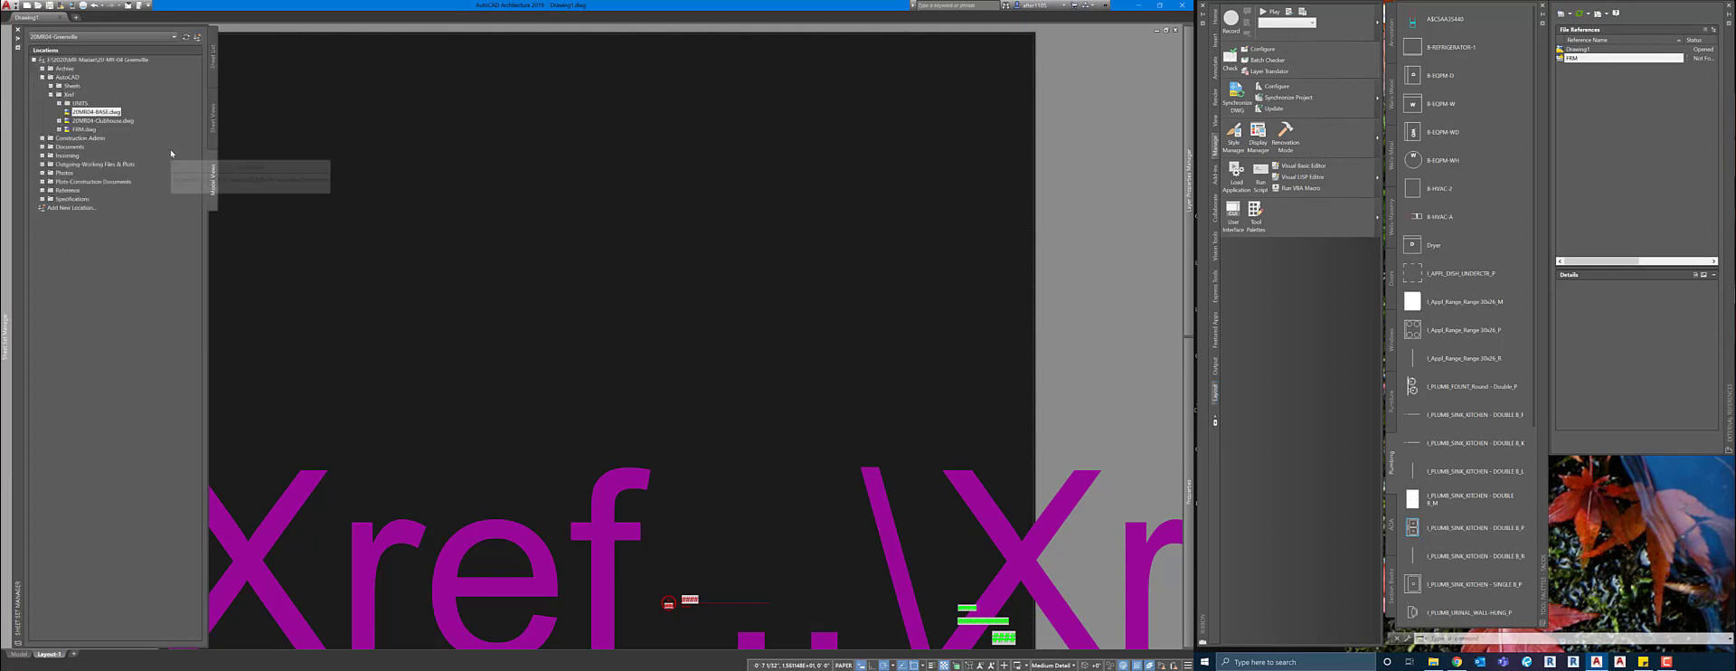
pyautogui.click(214, 76)
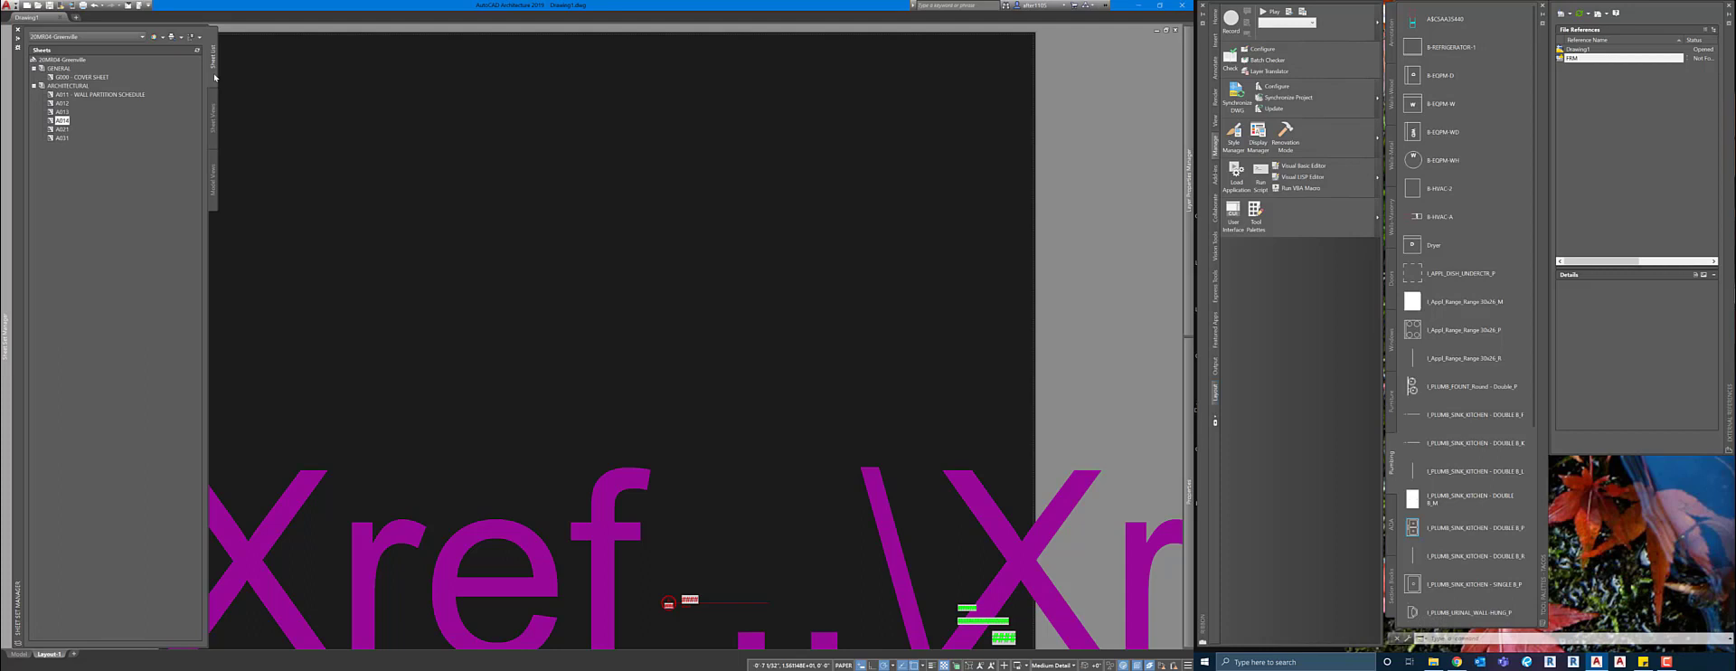
# Start a new sheet in the ARCHITECTURAL subset with the number A501 and the title DETAILS.
pyautogui.click(130, 95)
pyautogui.rightClick(124, 98)
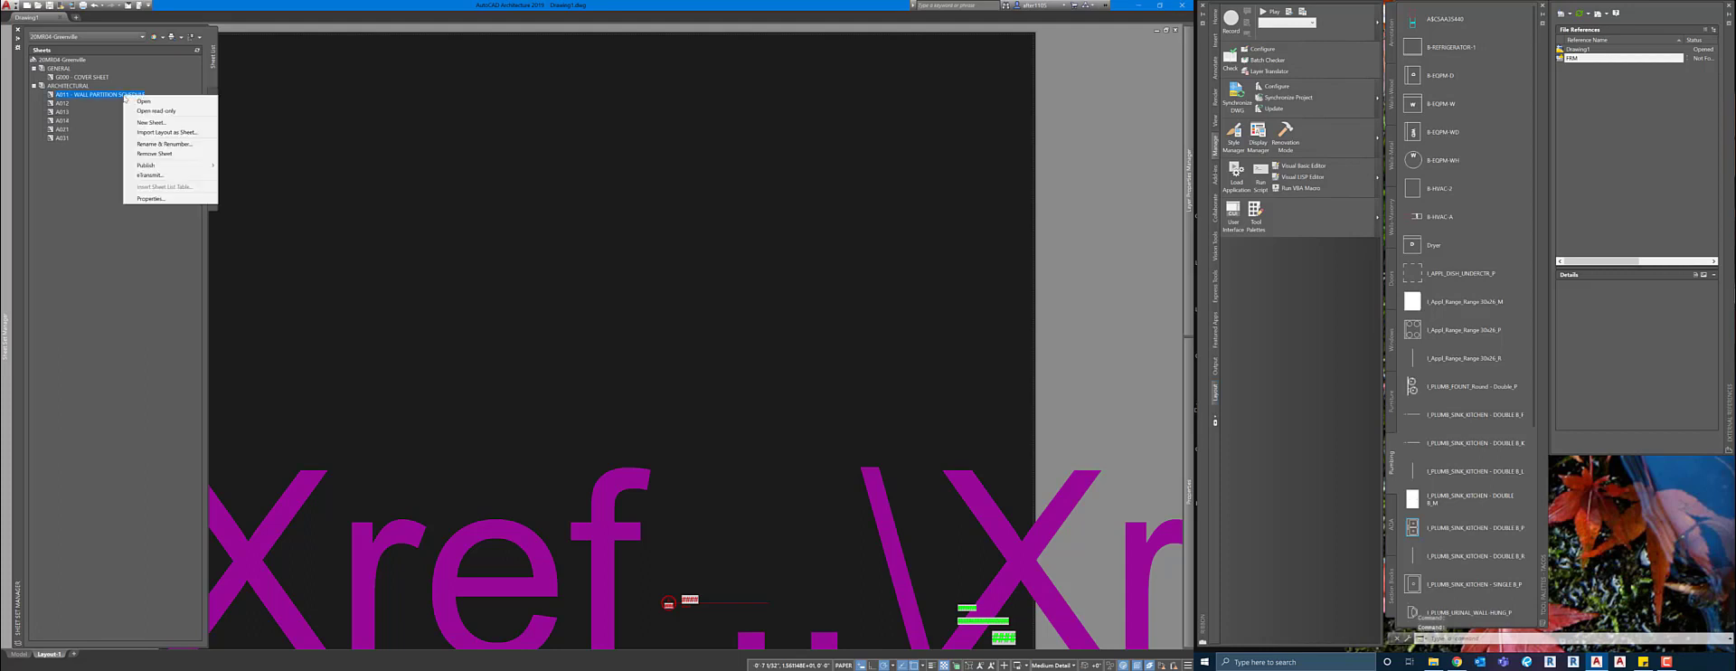
pyautogui.click(70, 86)
pyautogui.rightClick(71, 87)
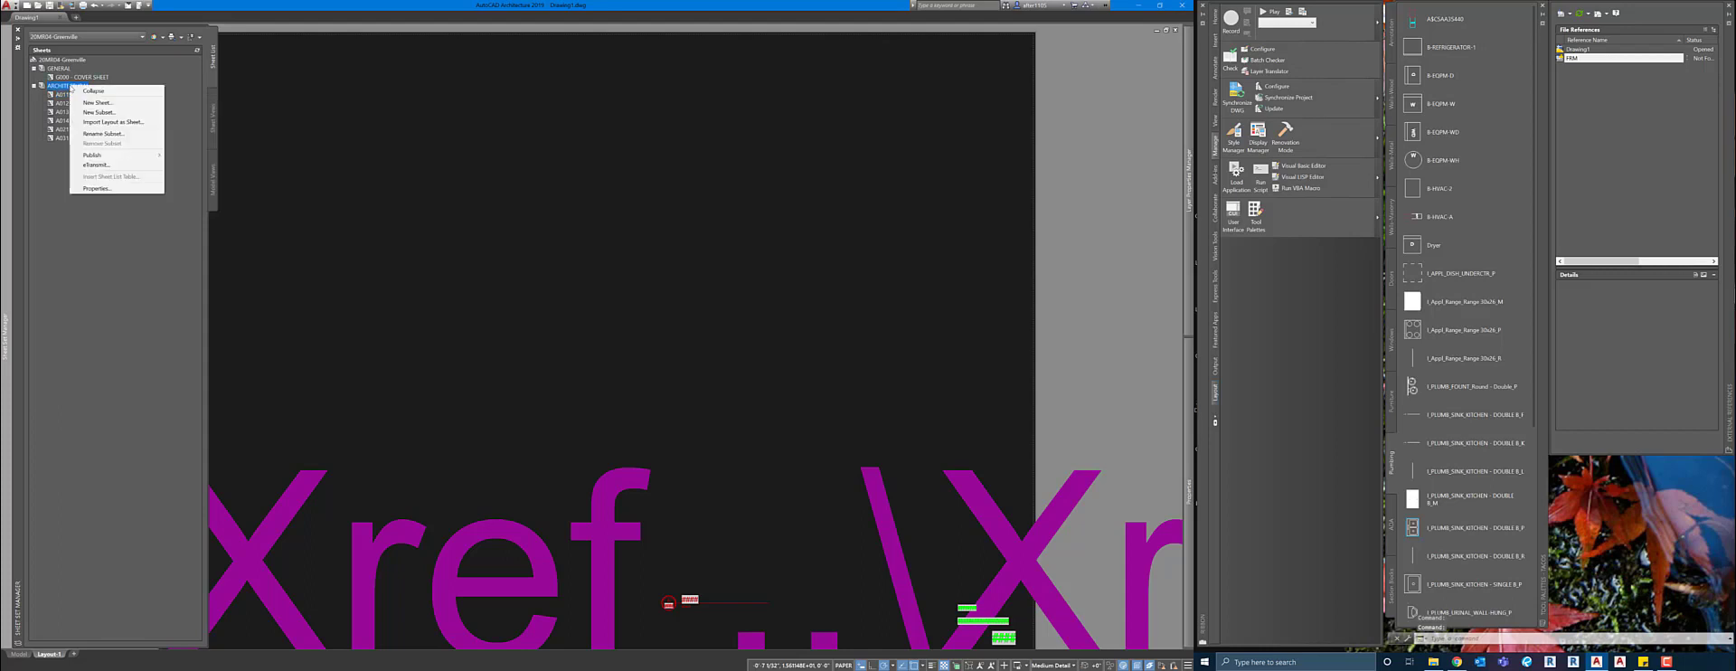
pyautogui.click(109, 103)
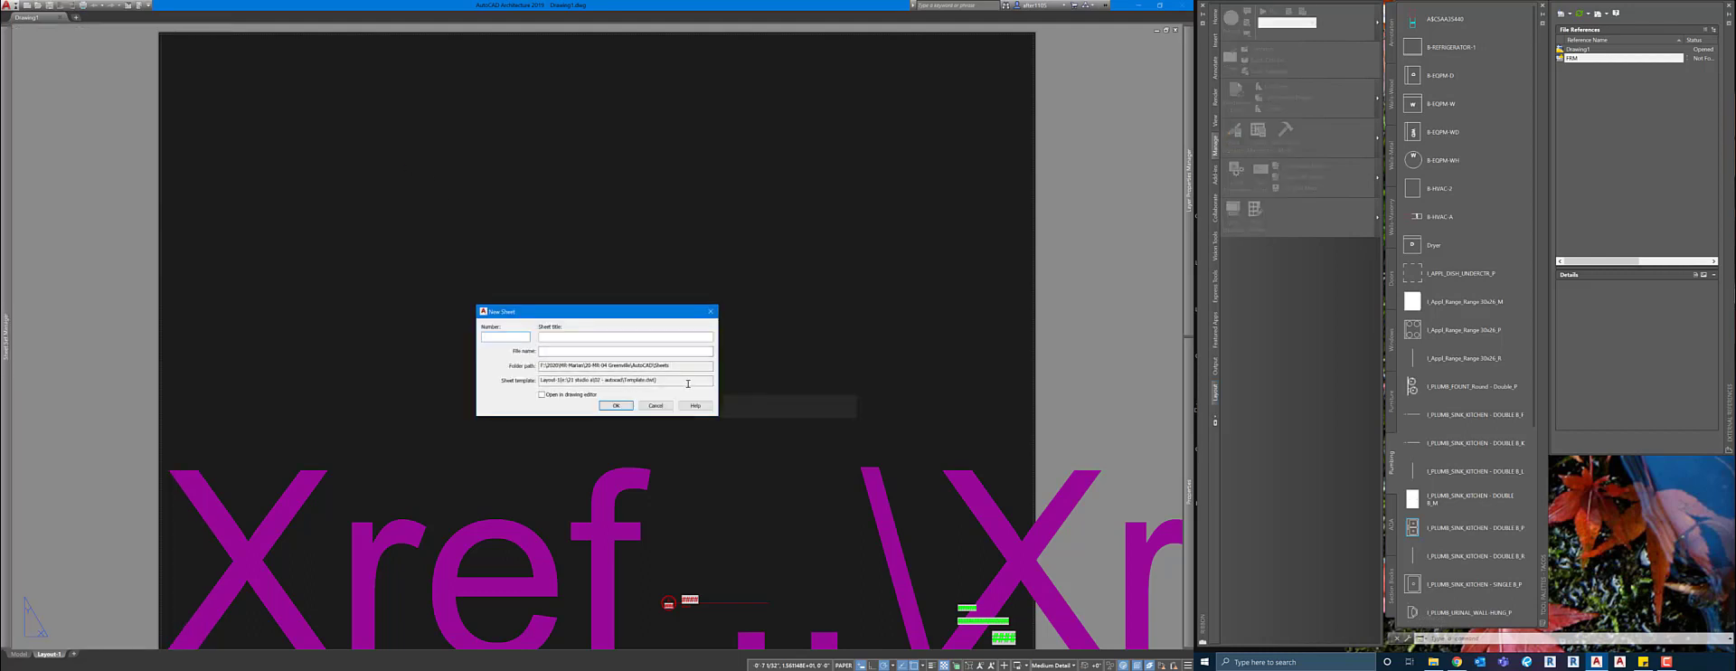
pyautogui.moveTo(687, 381); pyautogui.dragTo(539, 380)
pyautogui.click(662, 383)
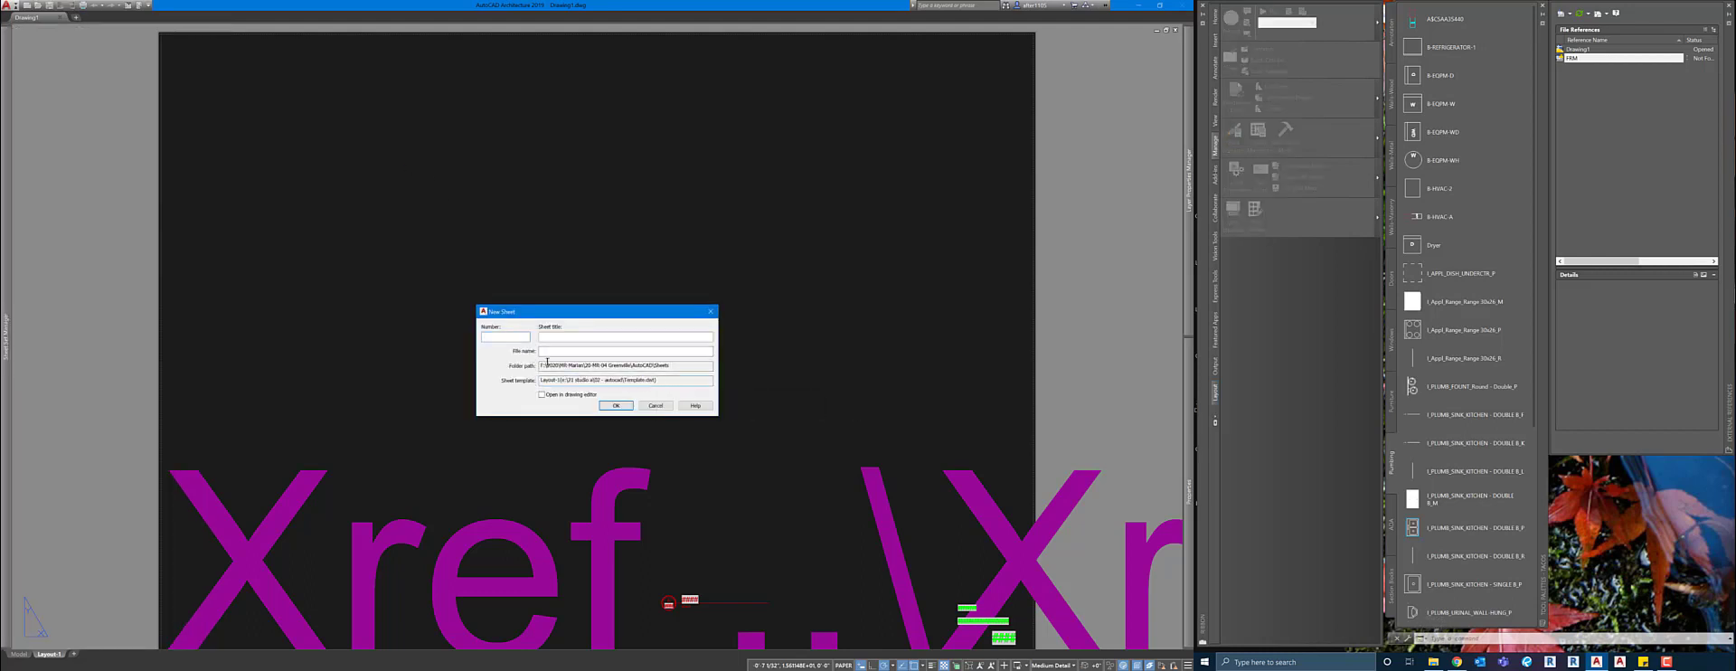
pyautogui.click(502, 337)
pyautogui.write('A501')
pyautogui.press('Tab')
pyautogui.write('DETAILS')
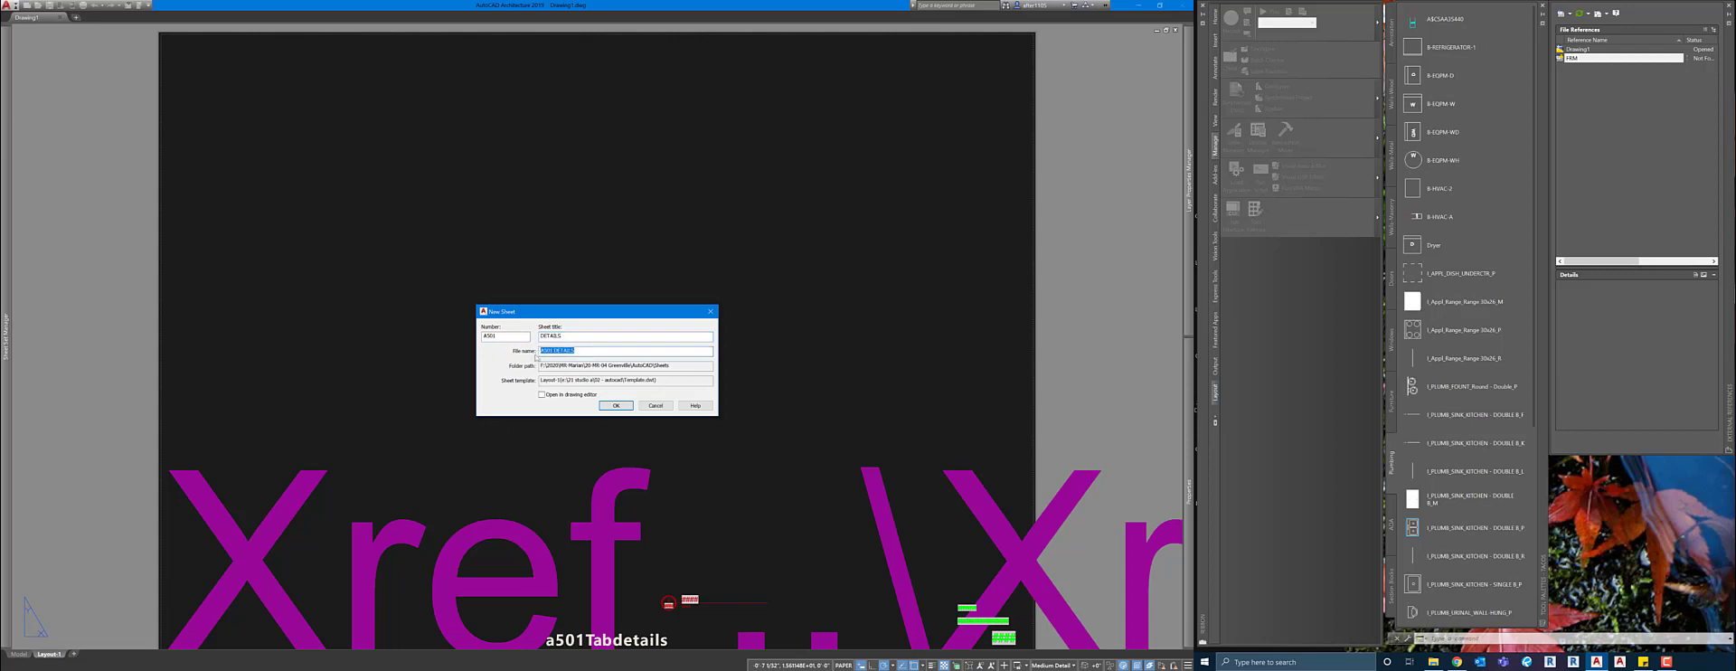
# Set the new sheet's file name to 20MR04-A501 and try to create the sheet.
pyautogui.moveTo(576, 351); pyautogui.dragTo(556, 351)
pyautogui.press('BackSpace')
pyautogui.press('BackSpace')
pyautogui.press('BackSpace')
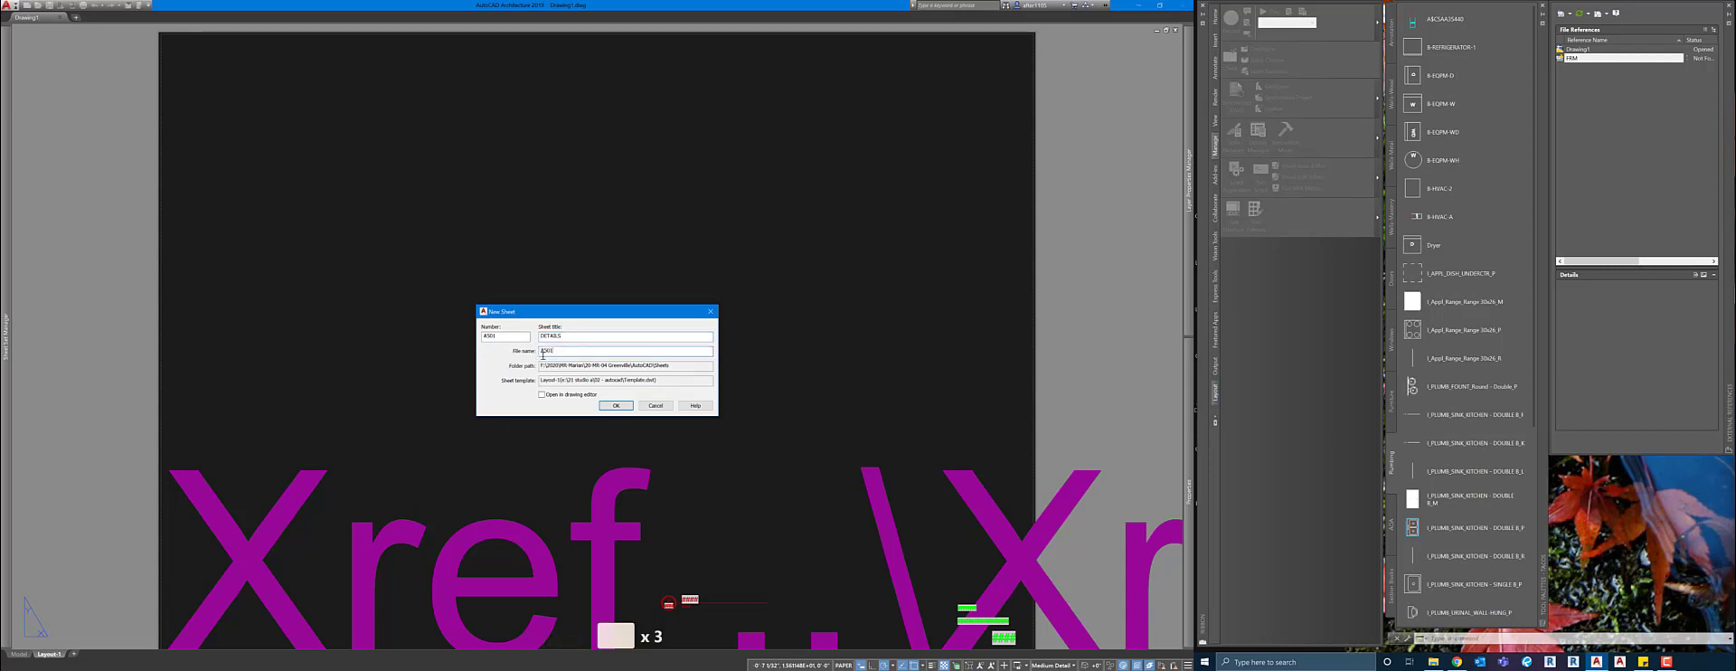
pyautogui.press('Home')
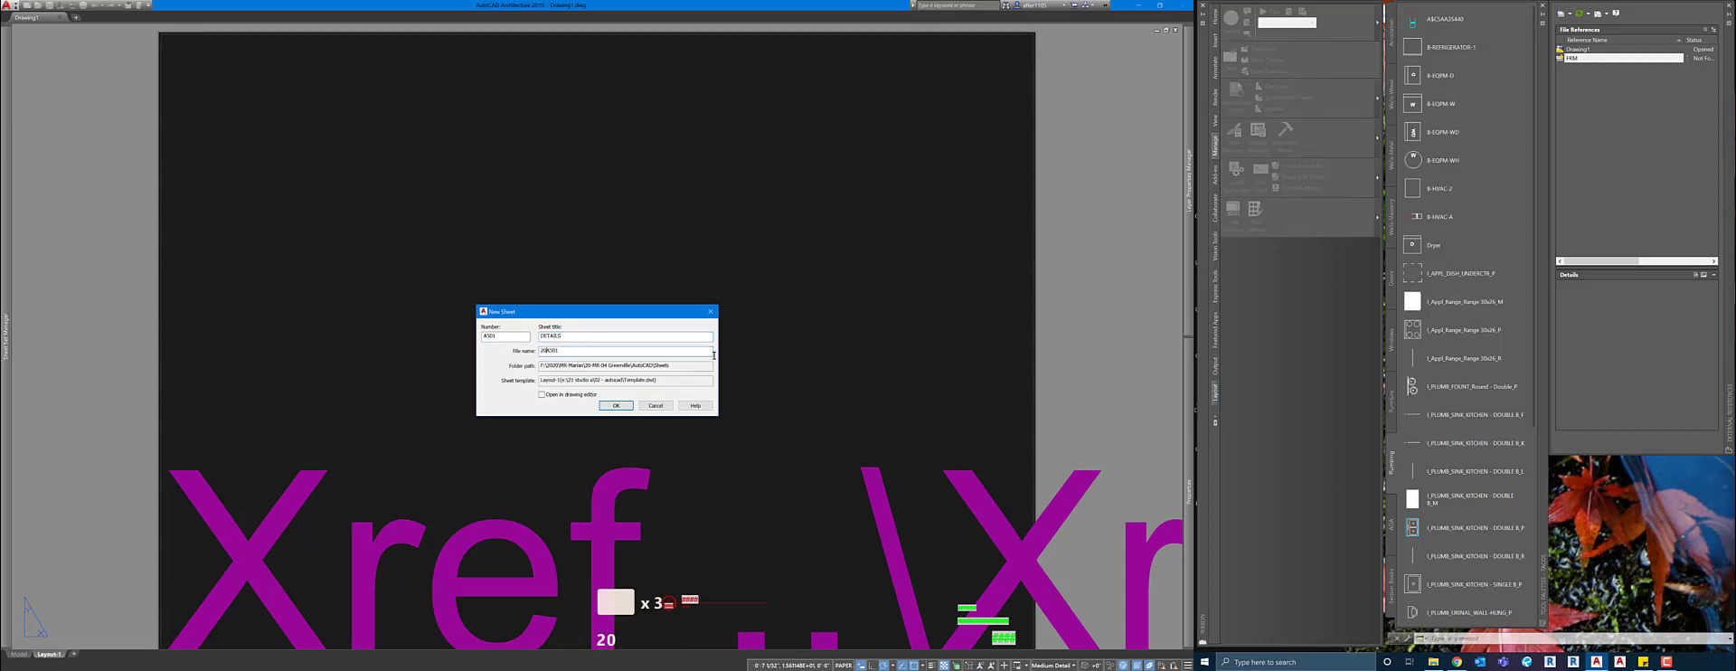
pyautogui.write('20MR04-')
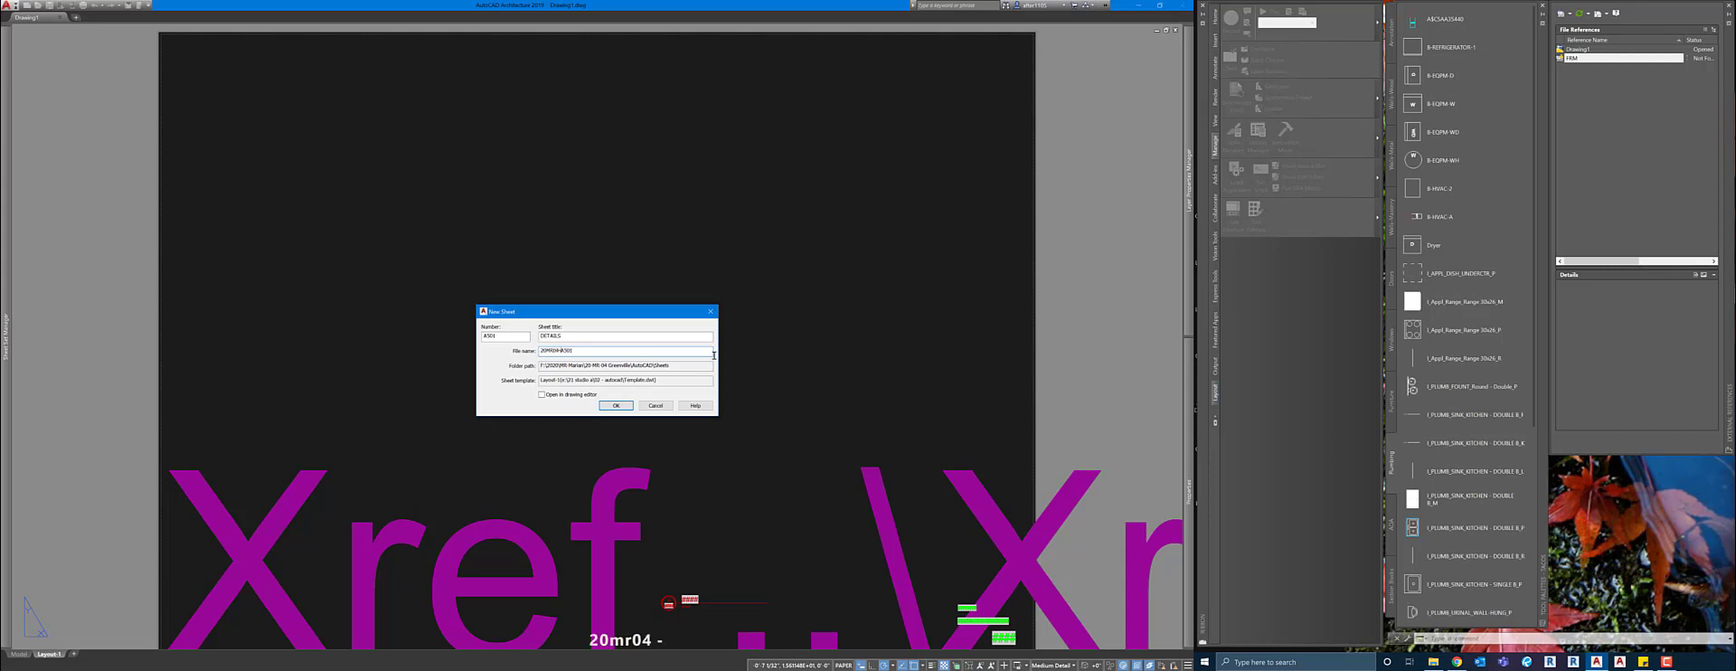
pyautogui.click(617, 406)
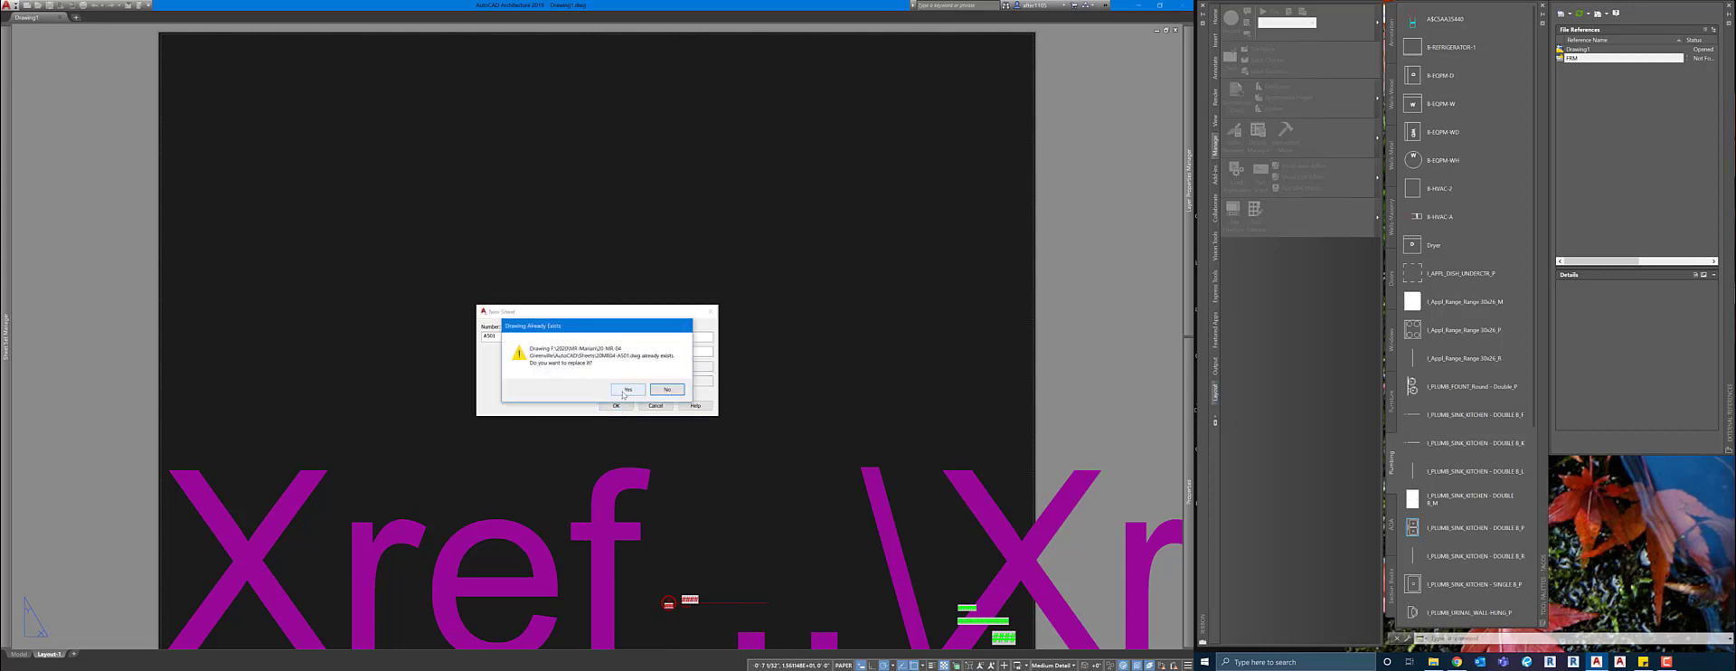
pyautogui.click(623, 394)
# Change the new sheet's file name to 20MR04-A502 and its number to A502, create it, and switch to File Explorer's Sheets folder.
pyautogui.click(594, 339)
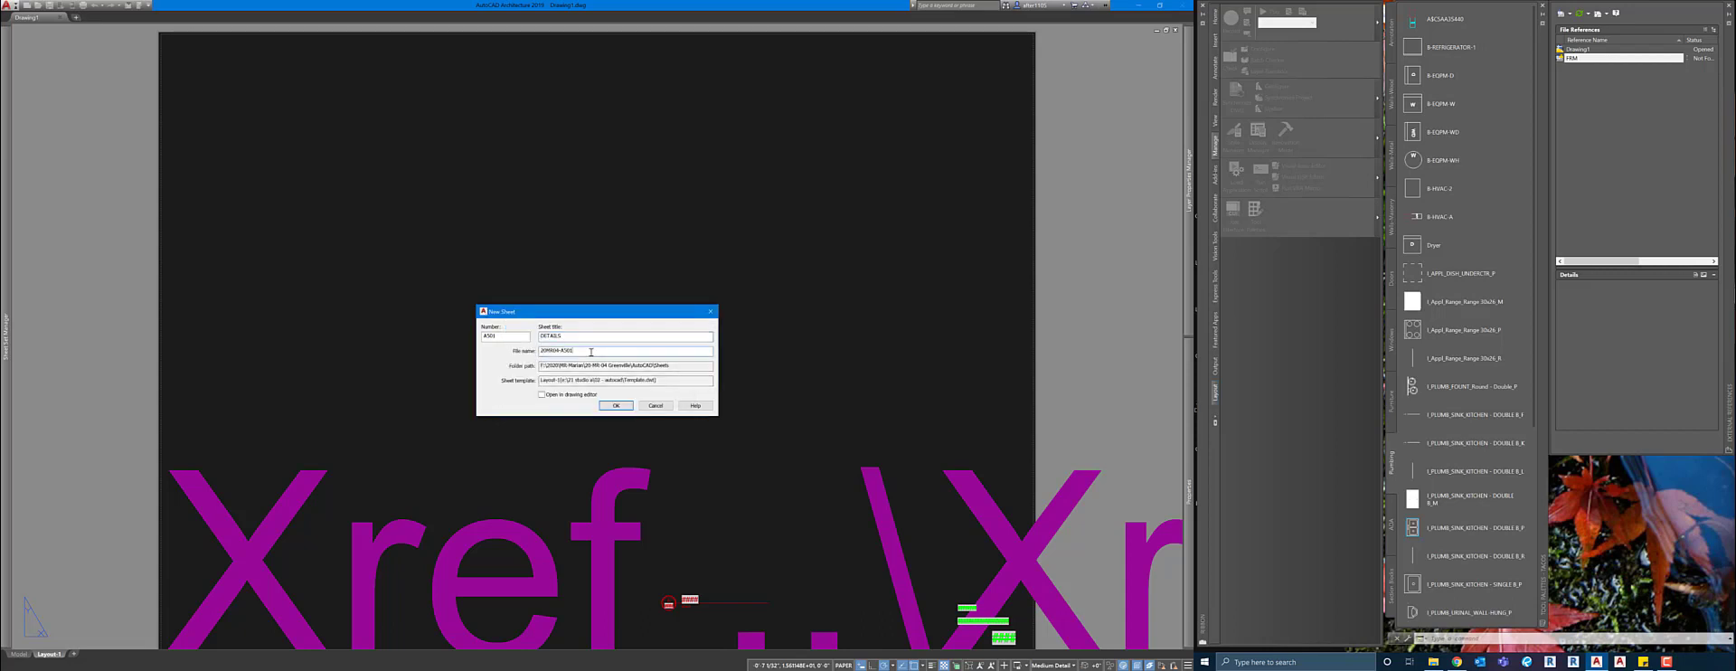
pyautogui.press('BackSpace')
pyautogui.write('2')
pyautogui.click(519, 338)
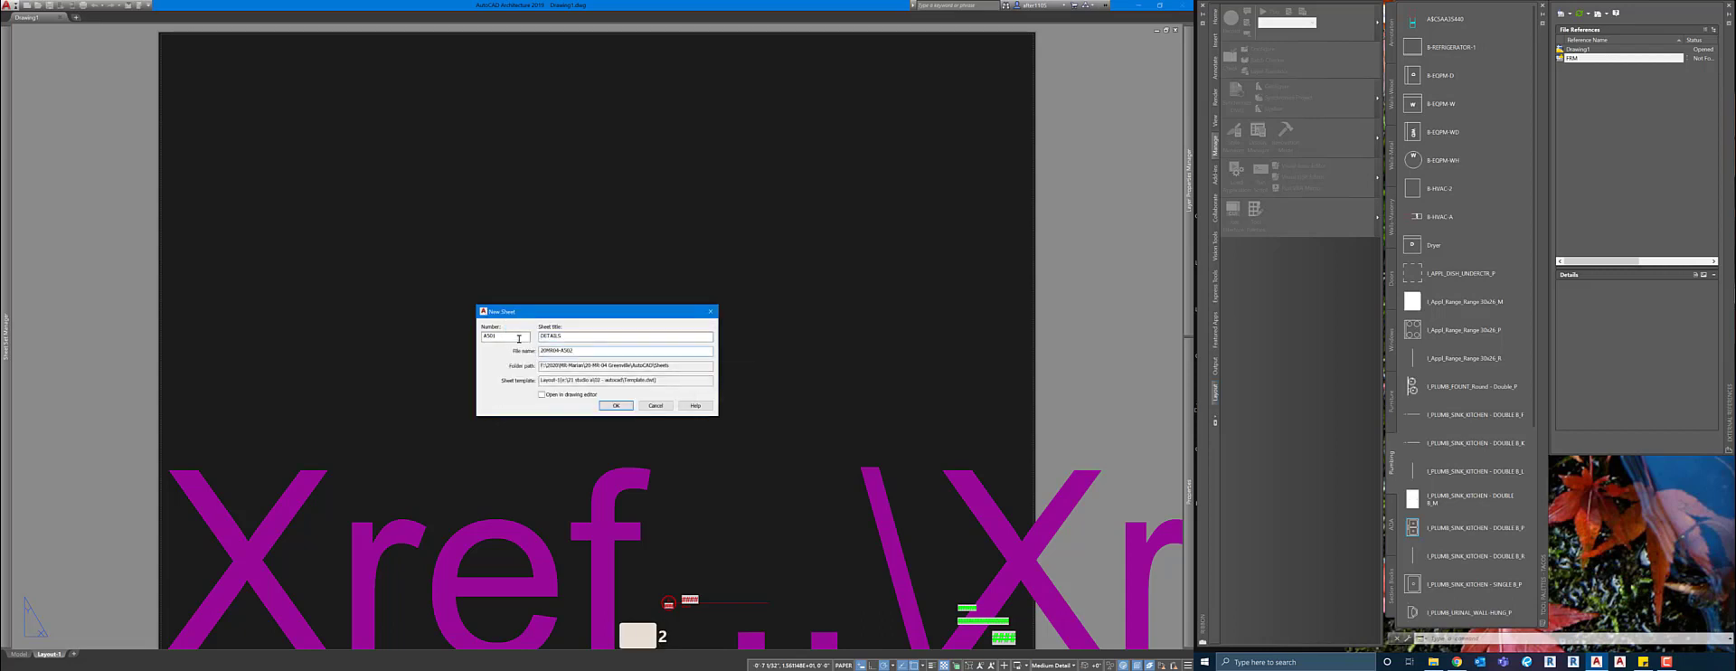
pyautogui.press('BackSpace')
pyautogui.write('2')
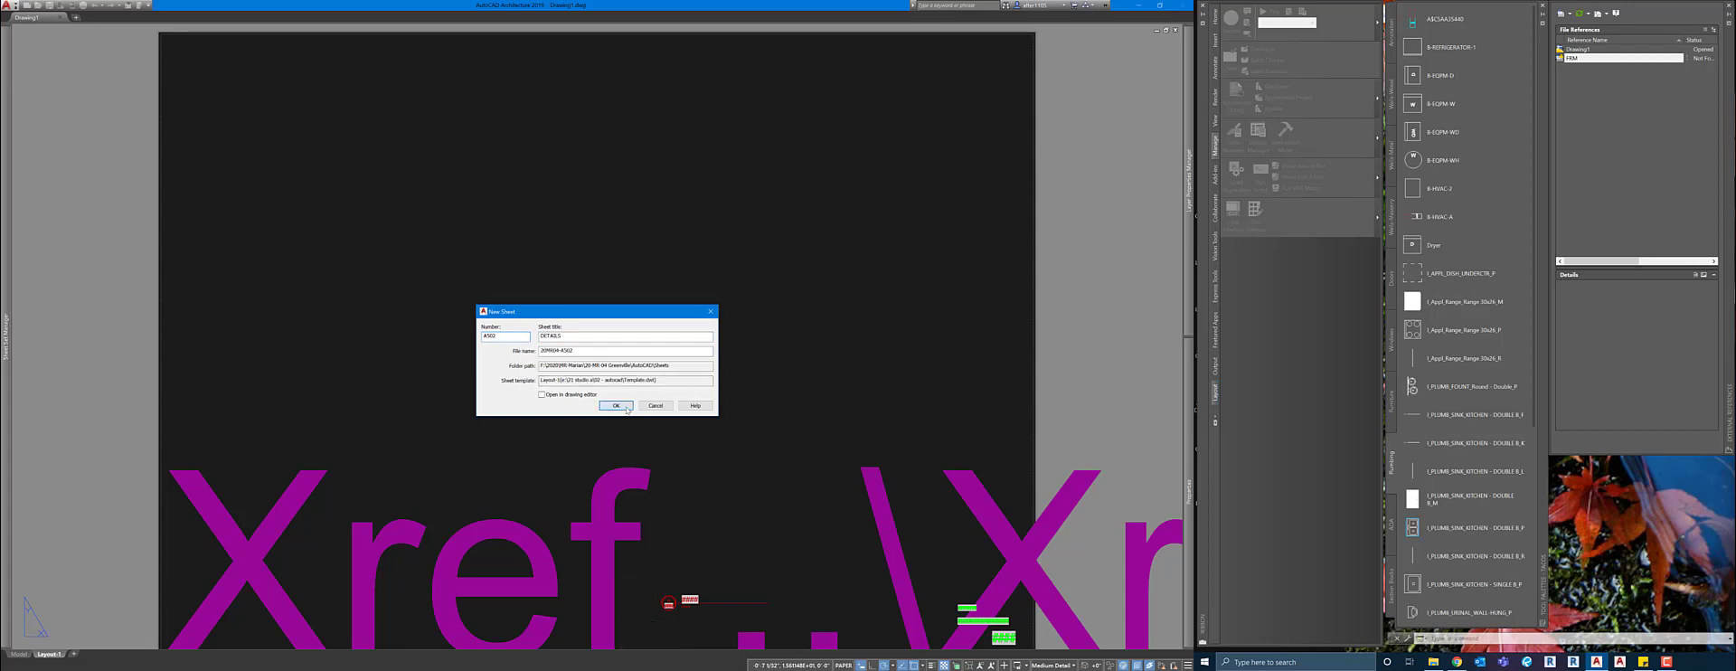
pyautogui.click(626, 407)
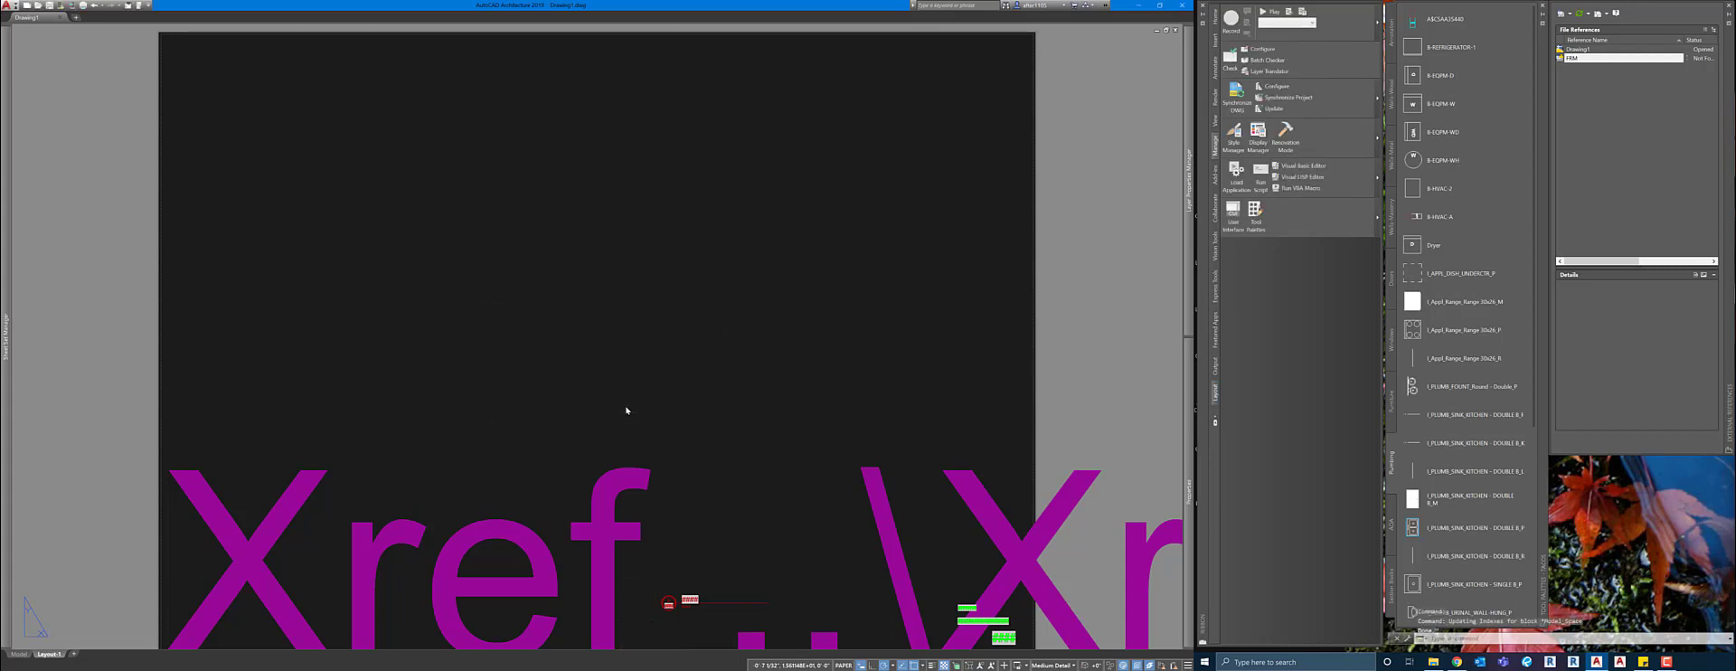
pyautogui.click(1433, 662)
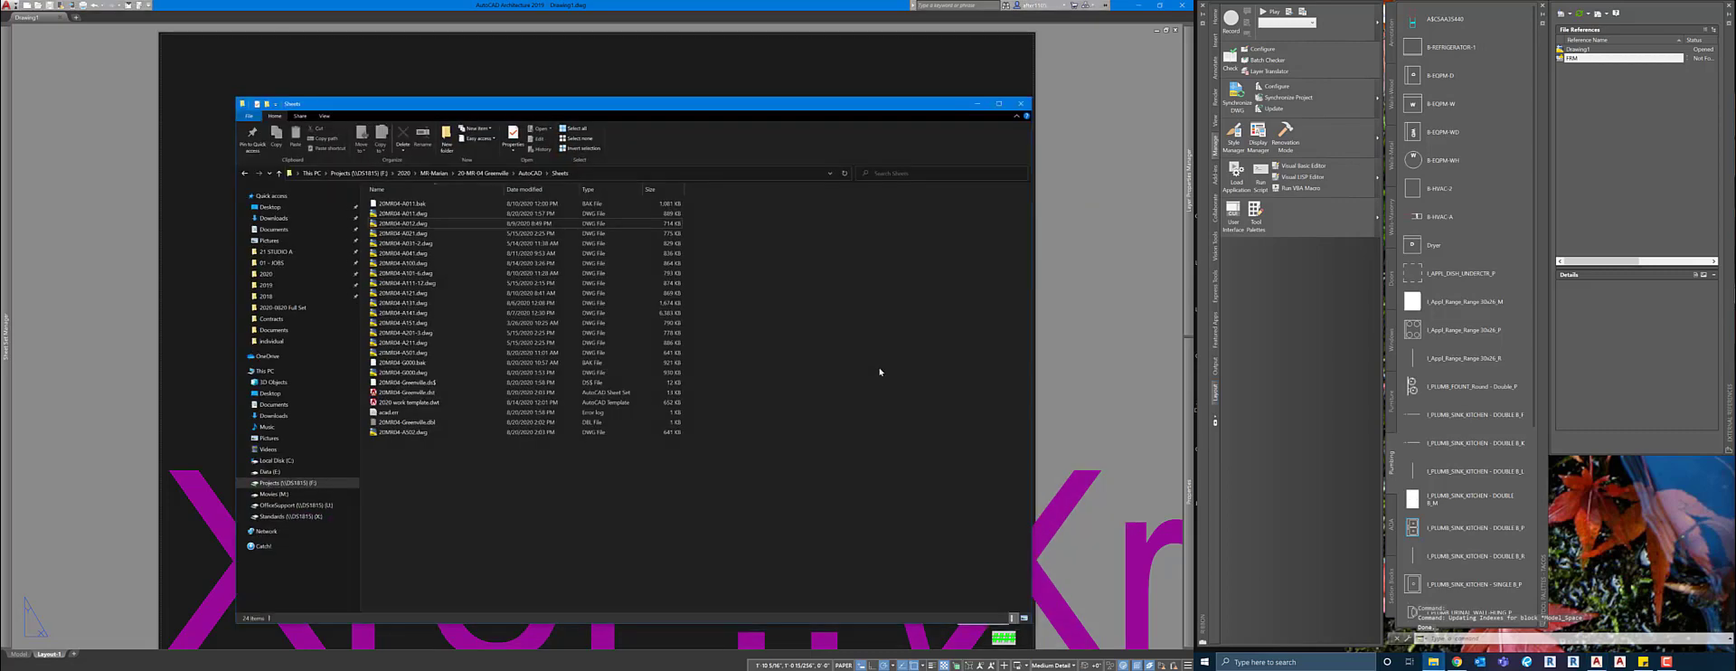
# Locate the new 20MR04-A502 drawing in the Sheets folder, then switch back to AutoCAD and open the A502 - DETAILS sheet from the sheet set.
pyautogui.click(402, 432)
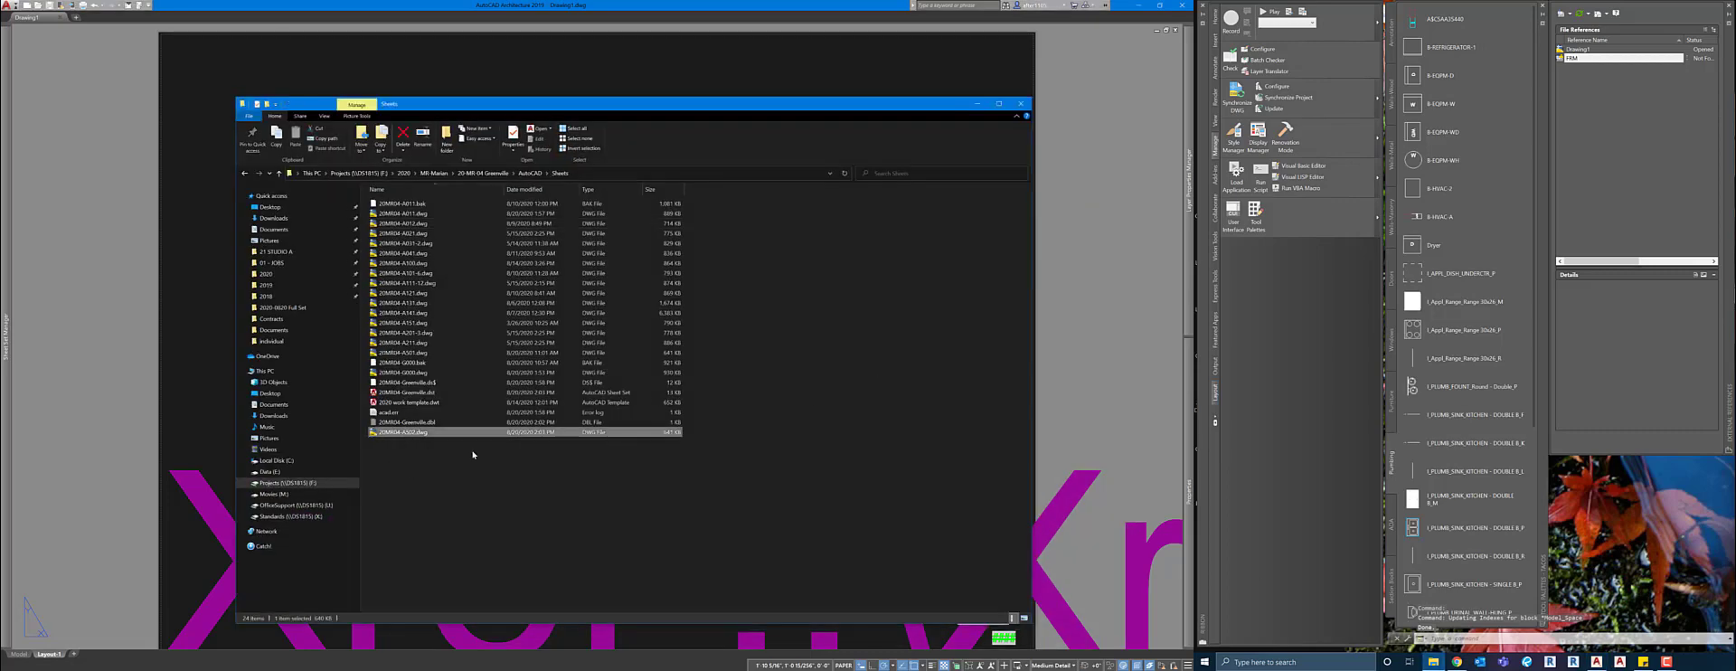
pyautogui.click(977, 103)
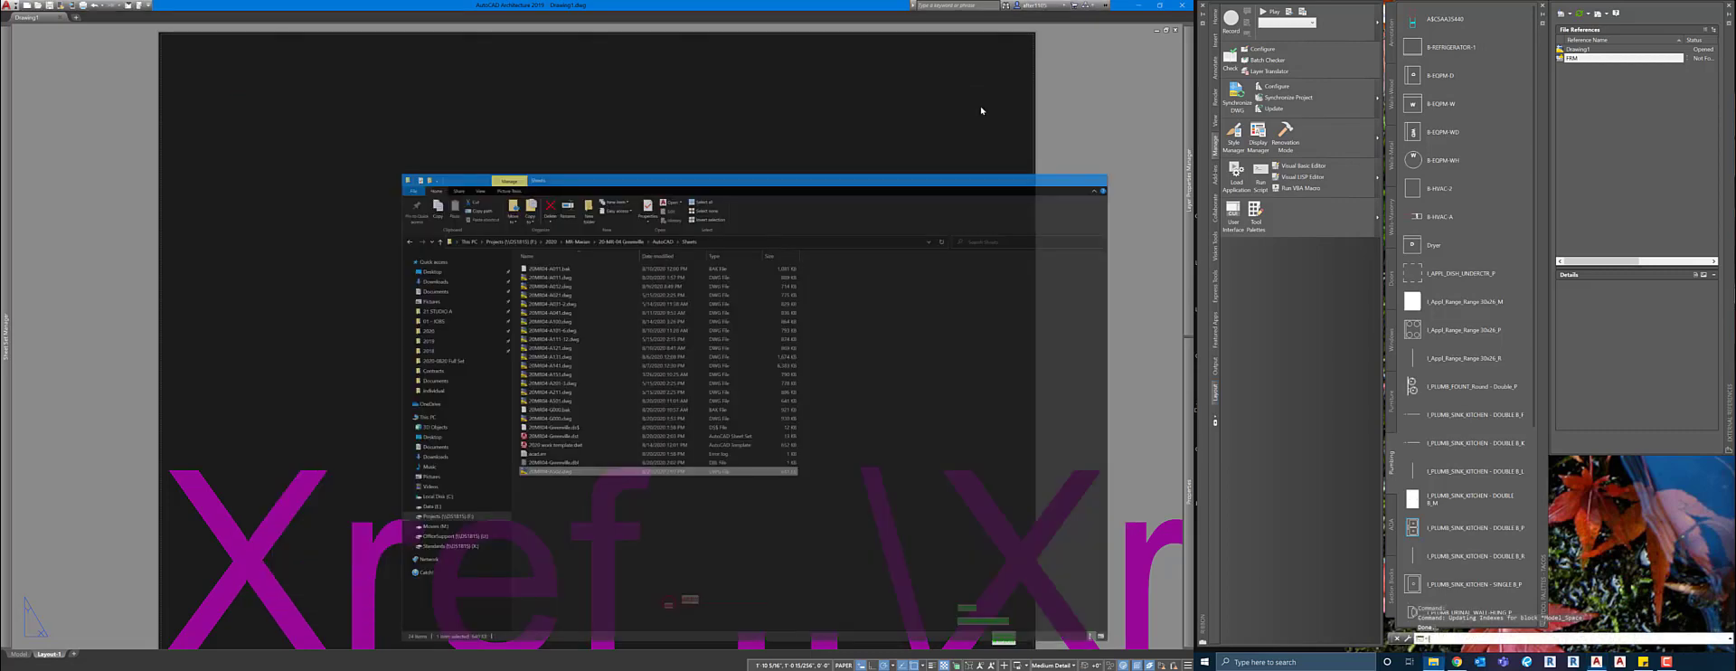
pyautogui.moveTo(2, 246)
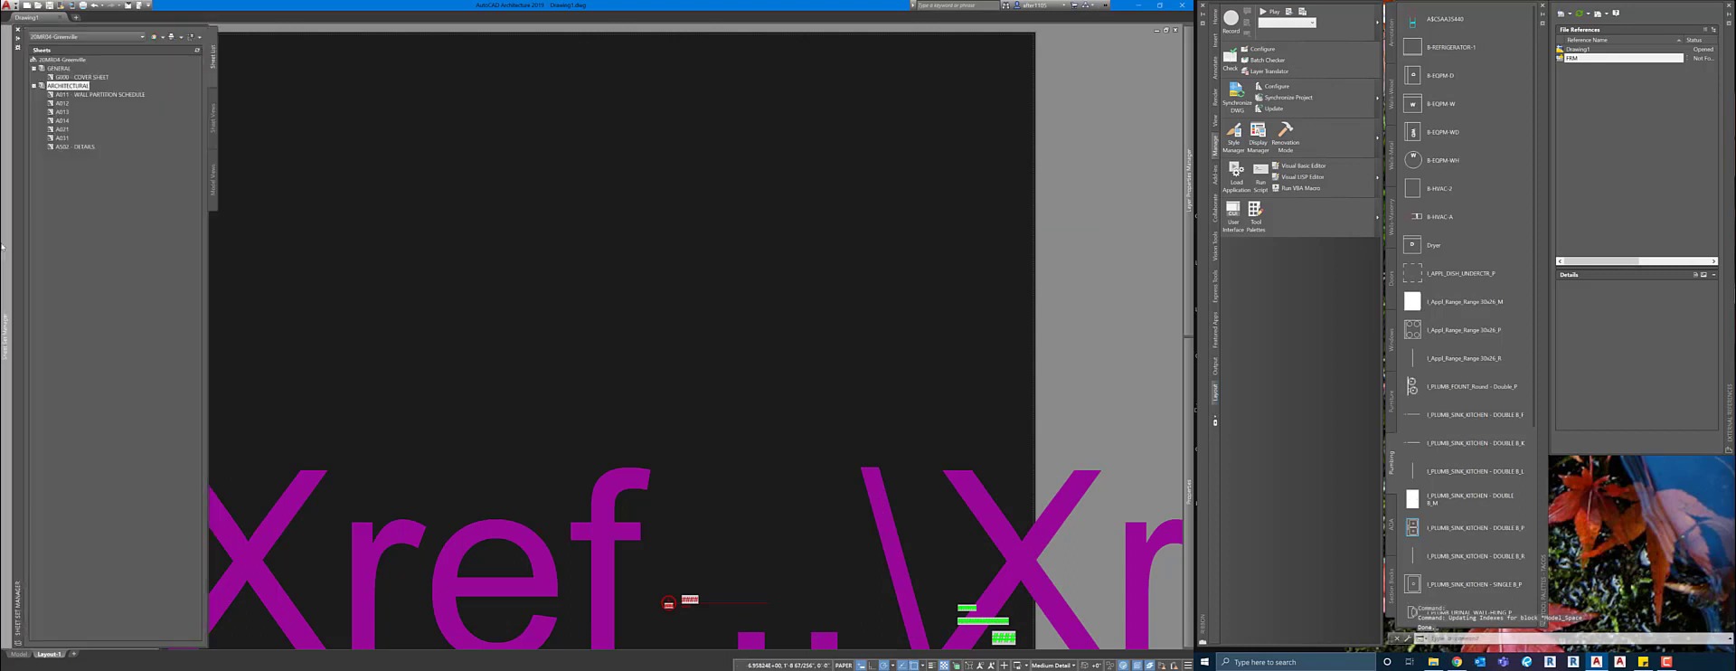
pyautogui.click(76, 146)
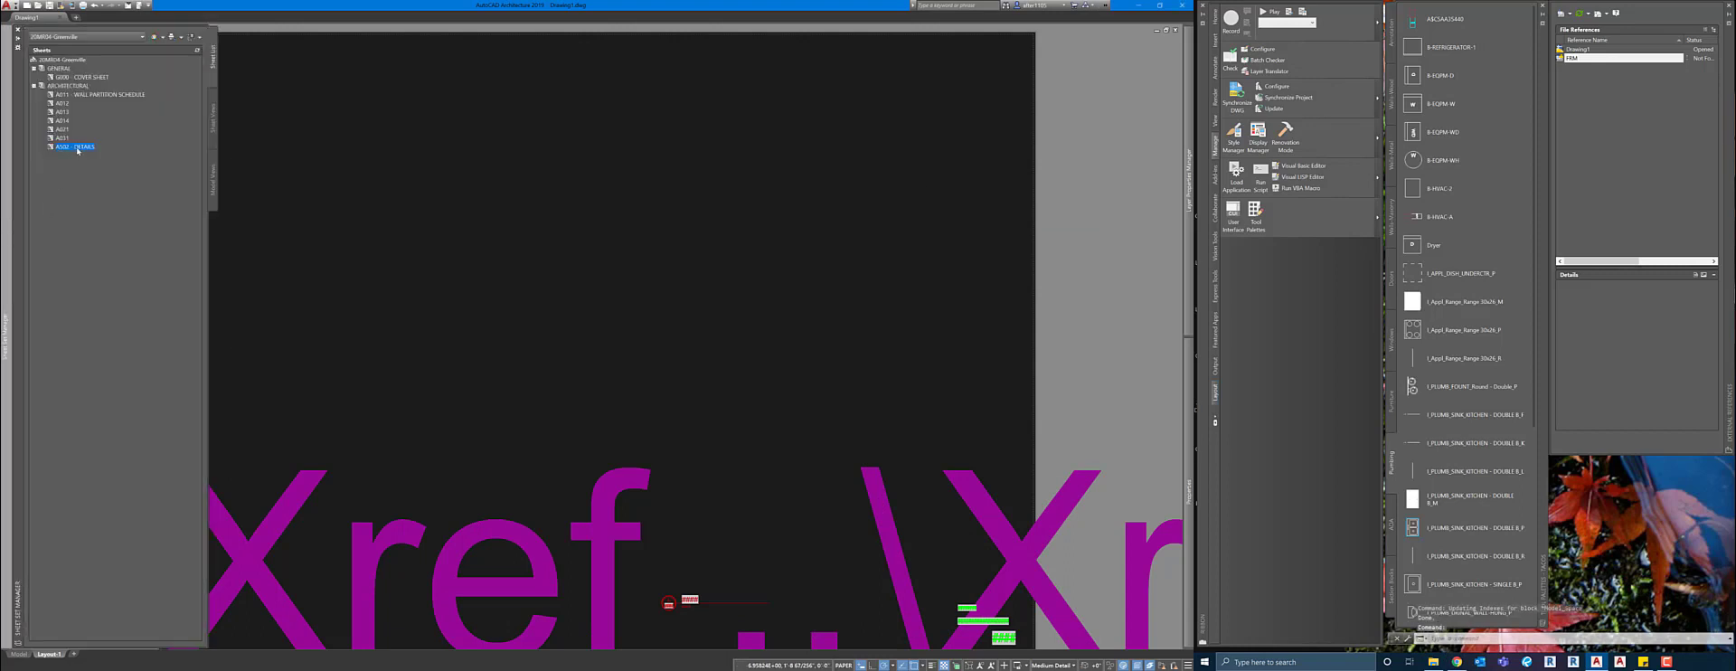
pyautogui.click(76, 145)
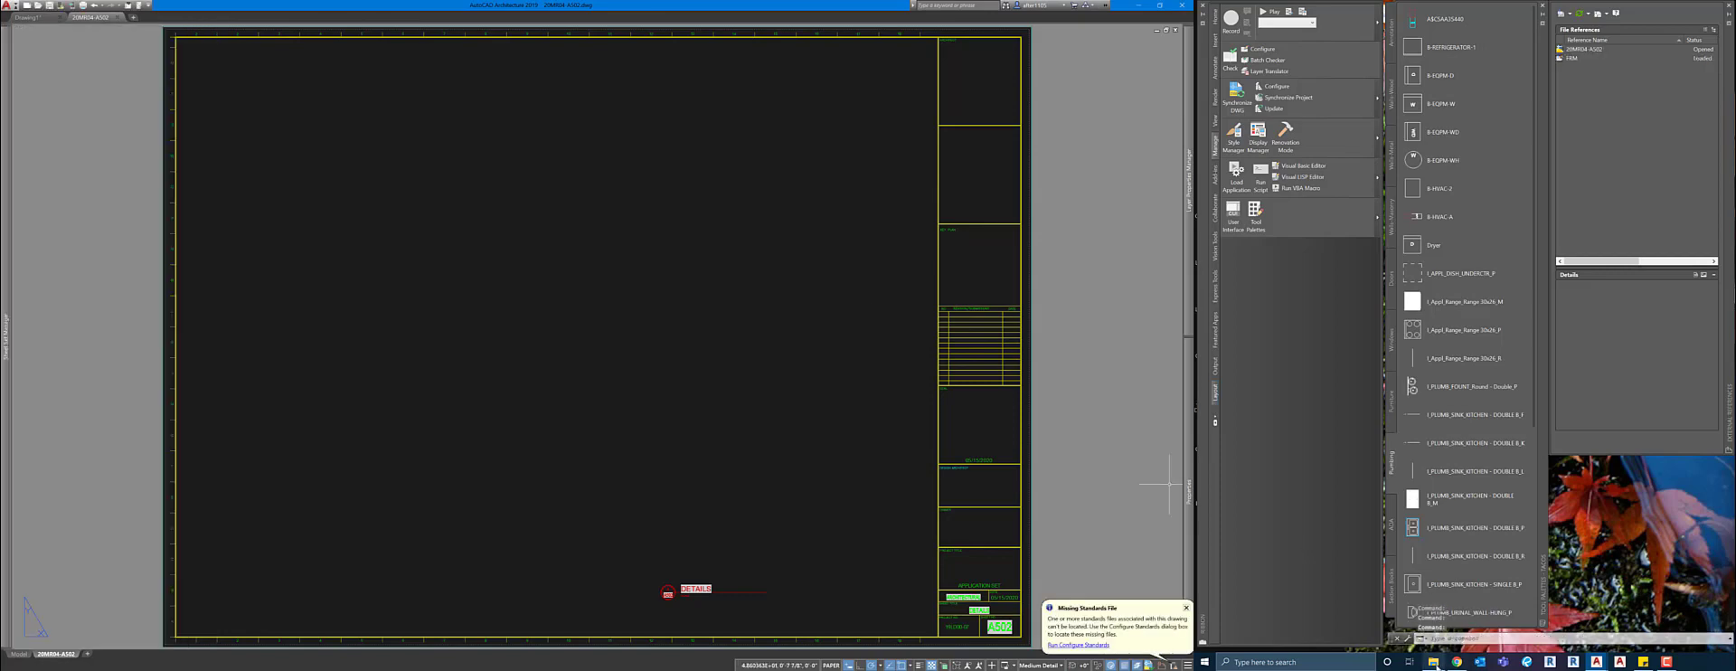
# Switch to File Explorer, find the title block drawing in the project's Xref folder, inspect the folder path, and return to AutoCAD.
pyautogui.click(1433, 662)
pyautogui.click(531, 172)
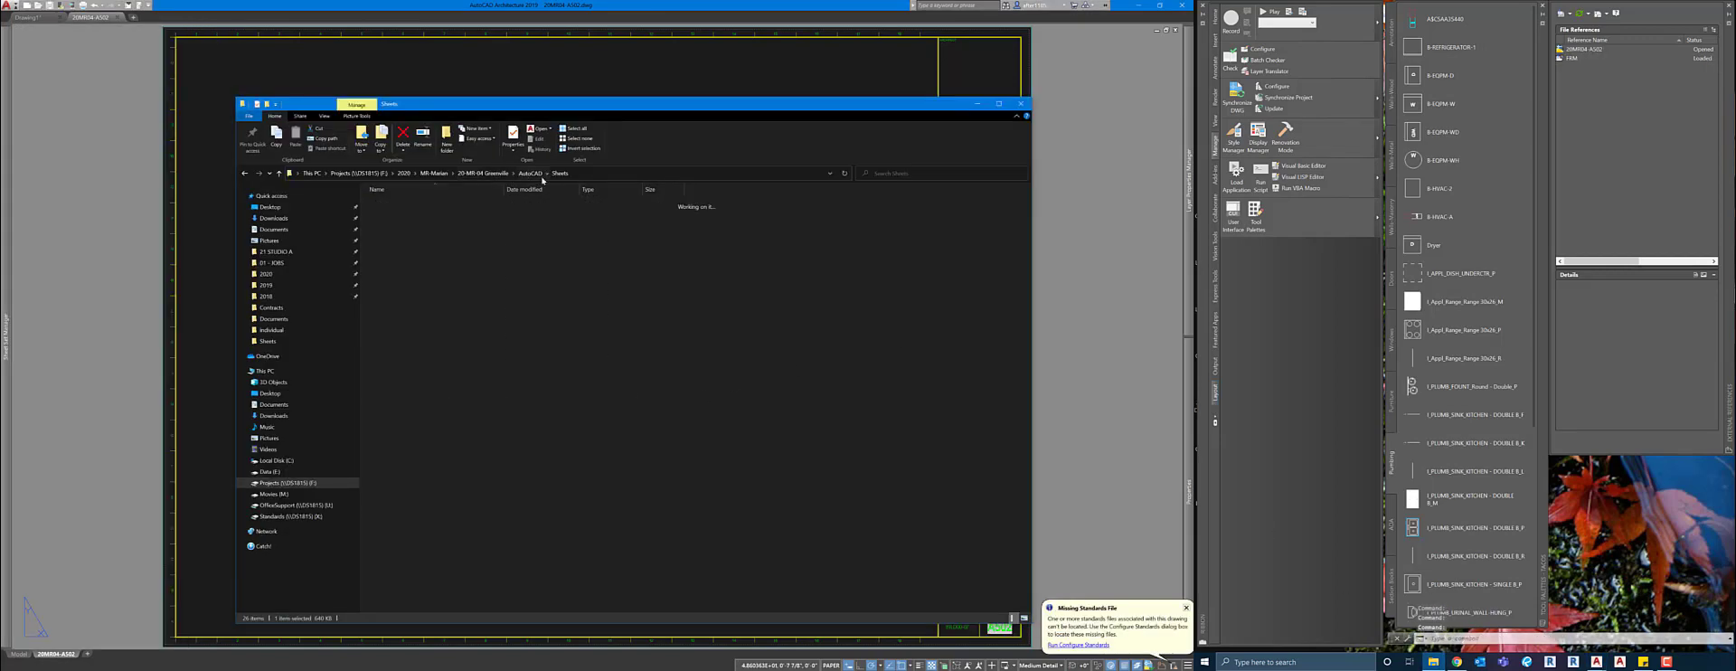
pyautogui.click(791, 218)
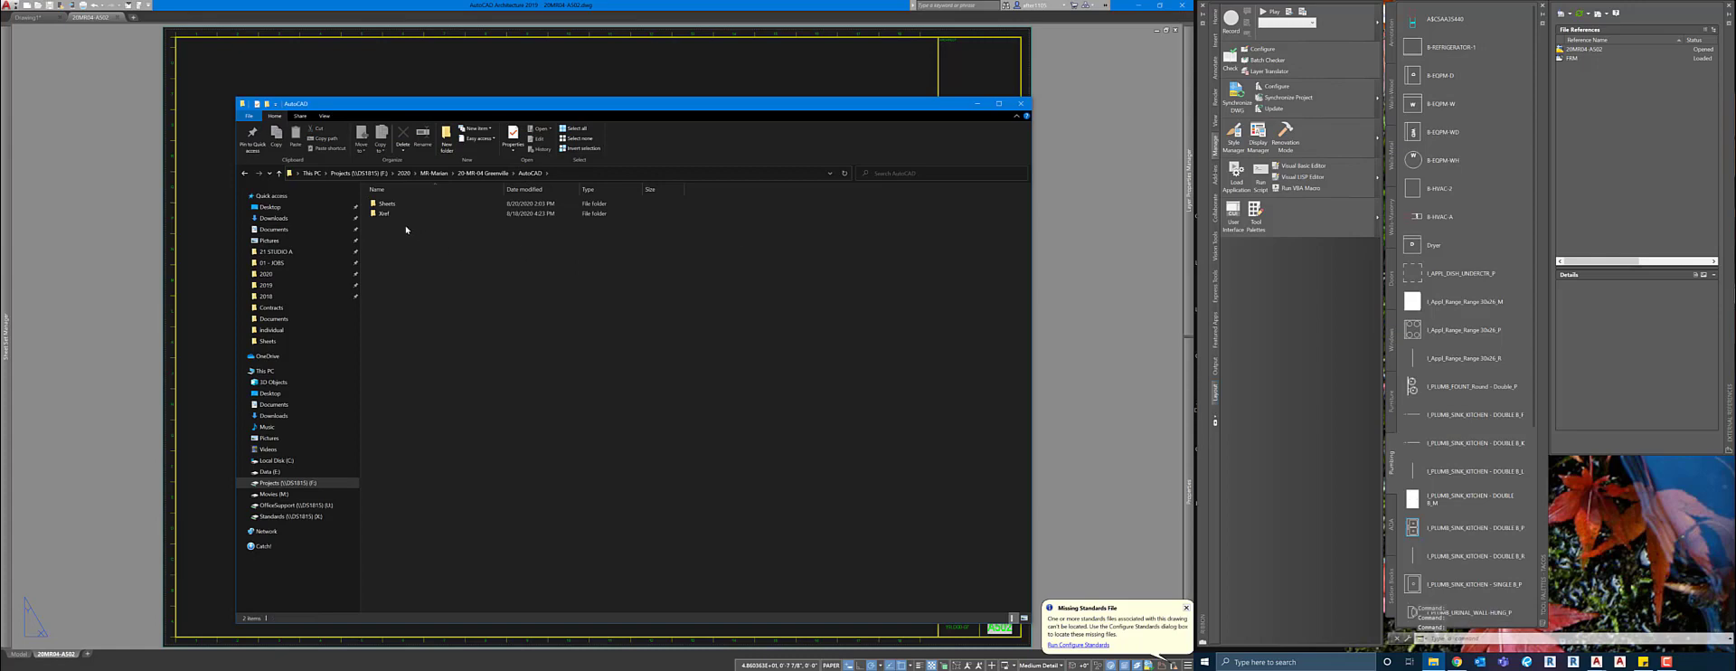
pyautogui.doubleClick(383, 214)
pyautogui.click(407, 253)
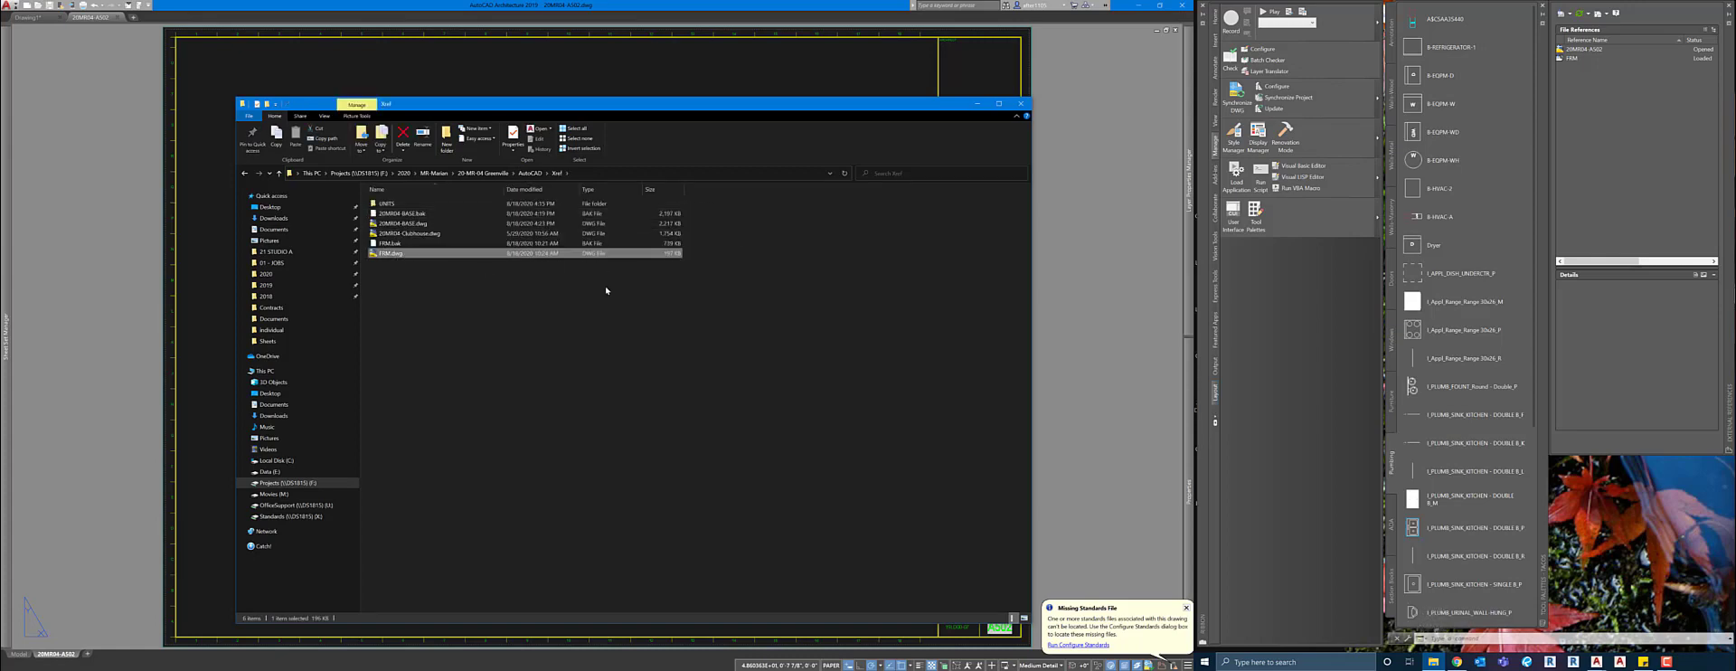
pyautogui.click(610, 174)
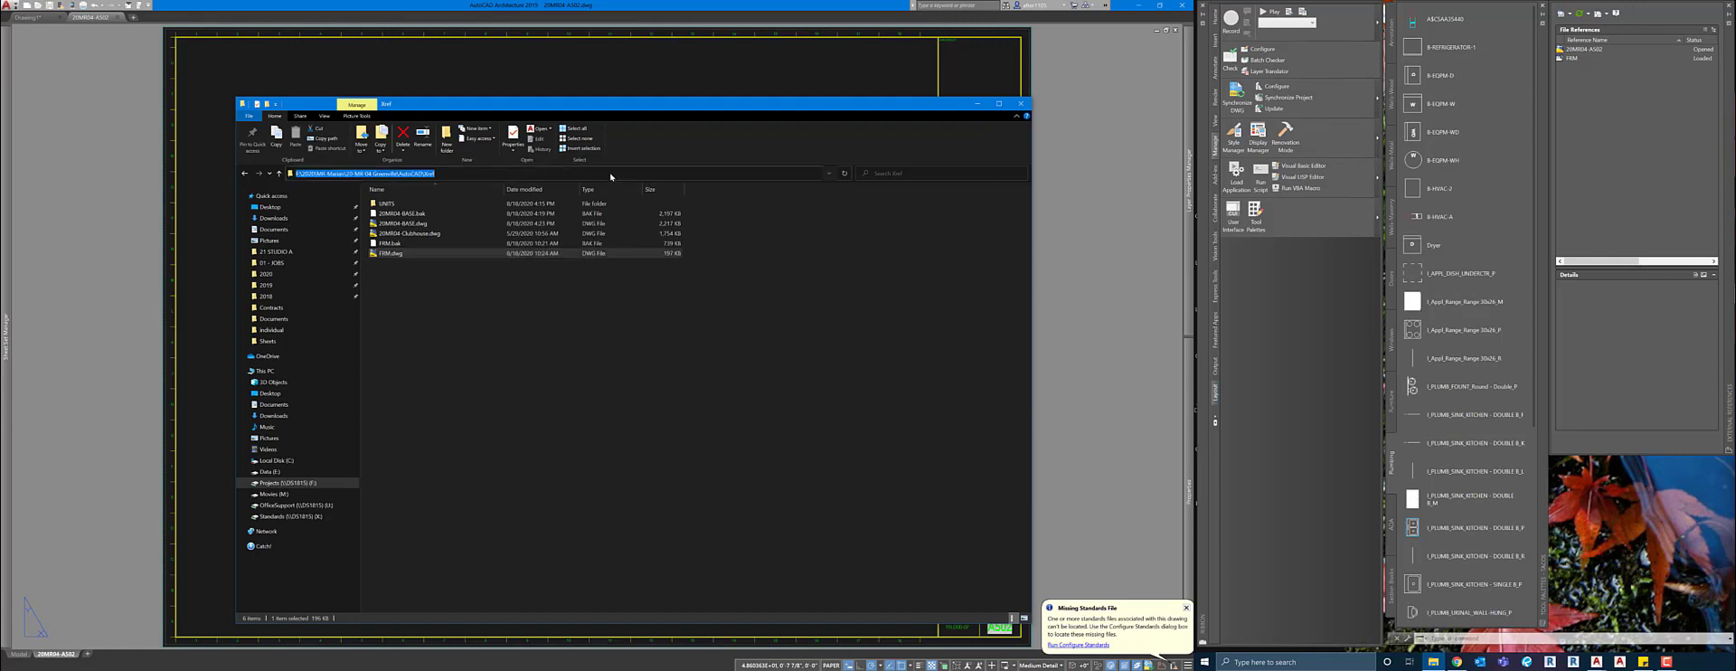
pyautogui.click(977, 103)
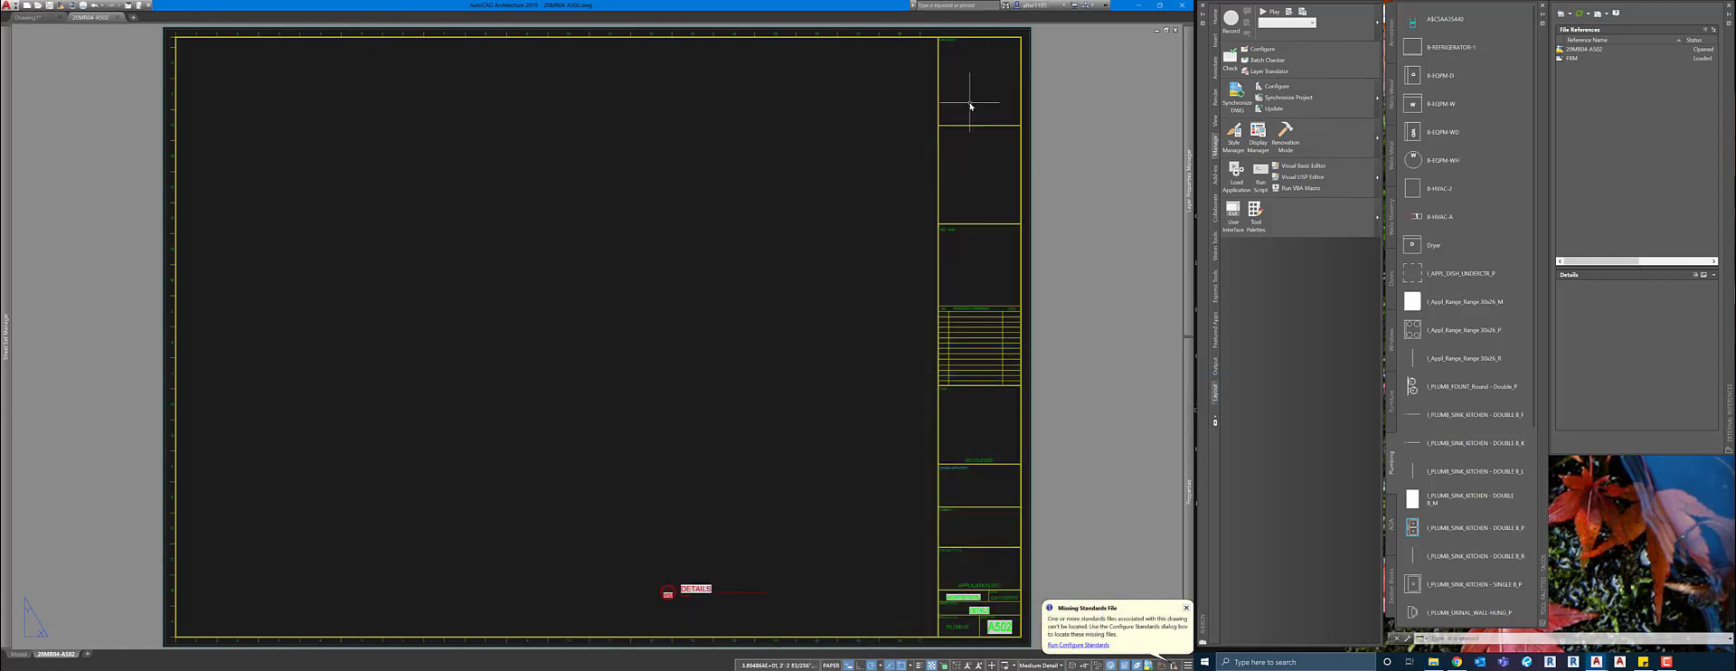
# Select the title block reference attached to the A502 sheet, examine its saved path, and bring the sheet list back up.
pyautogui.click(1574, 59)
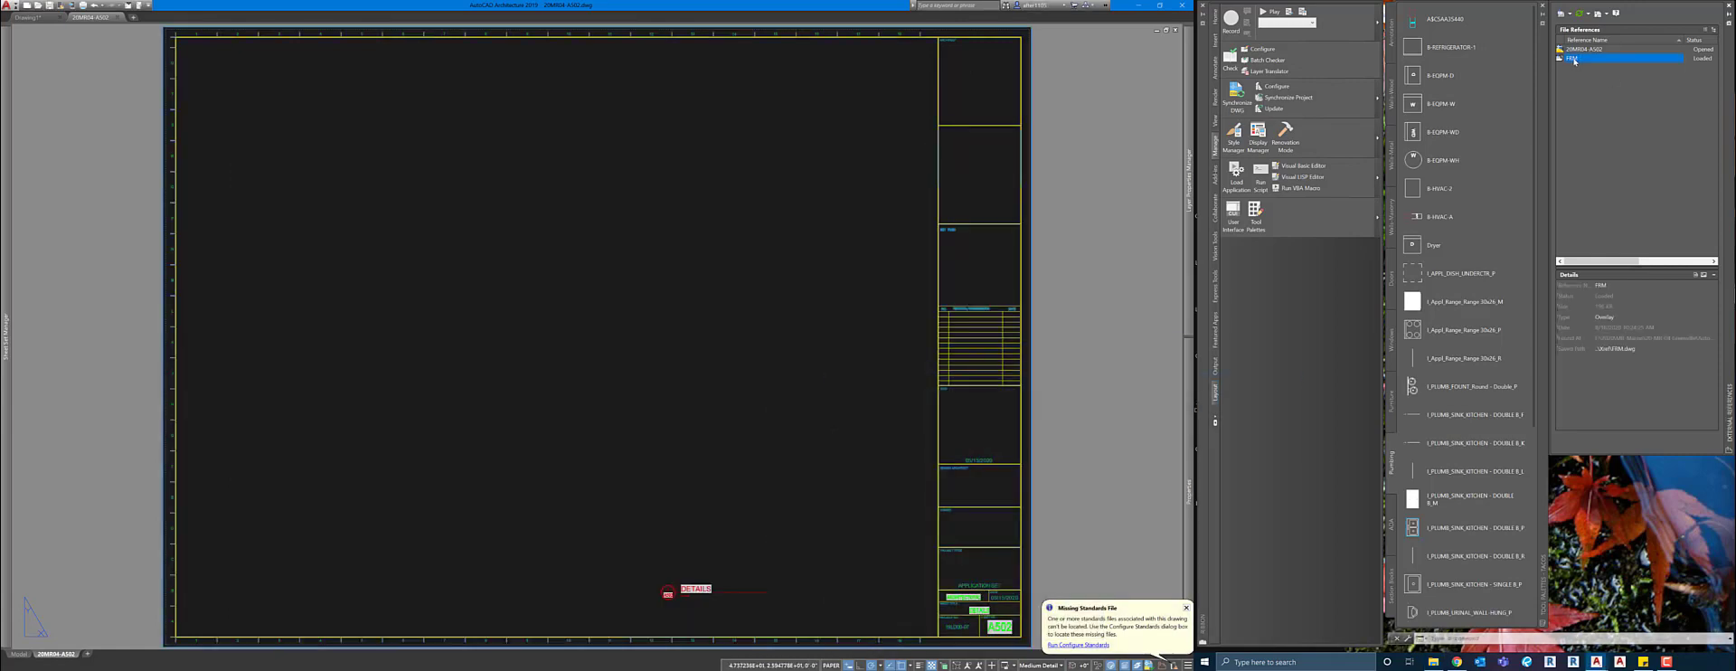
pyautogui.click(1573, 59)
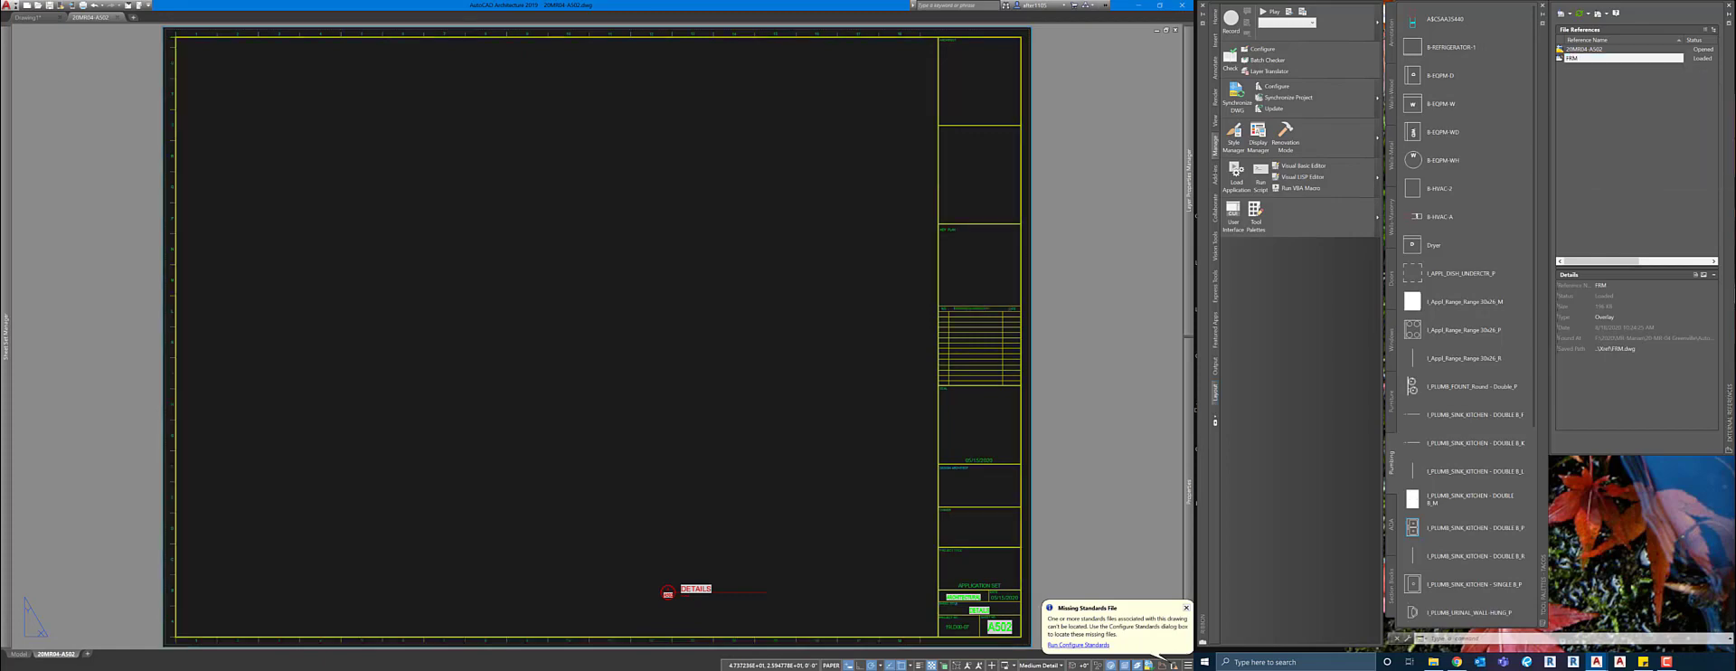
pyautogui.click(1657, 351)
pyautogui.click(1087, 364)
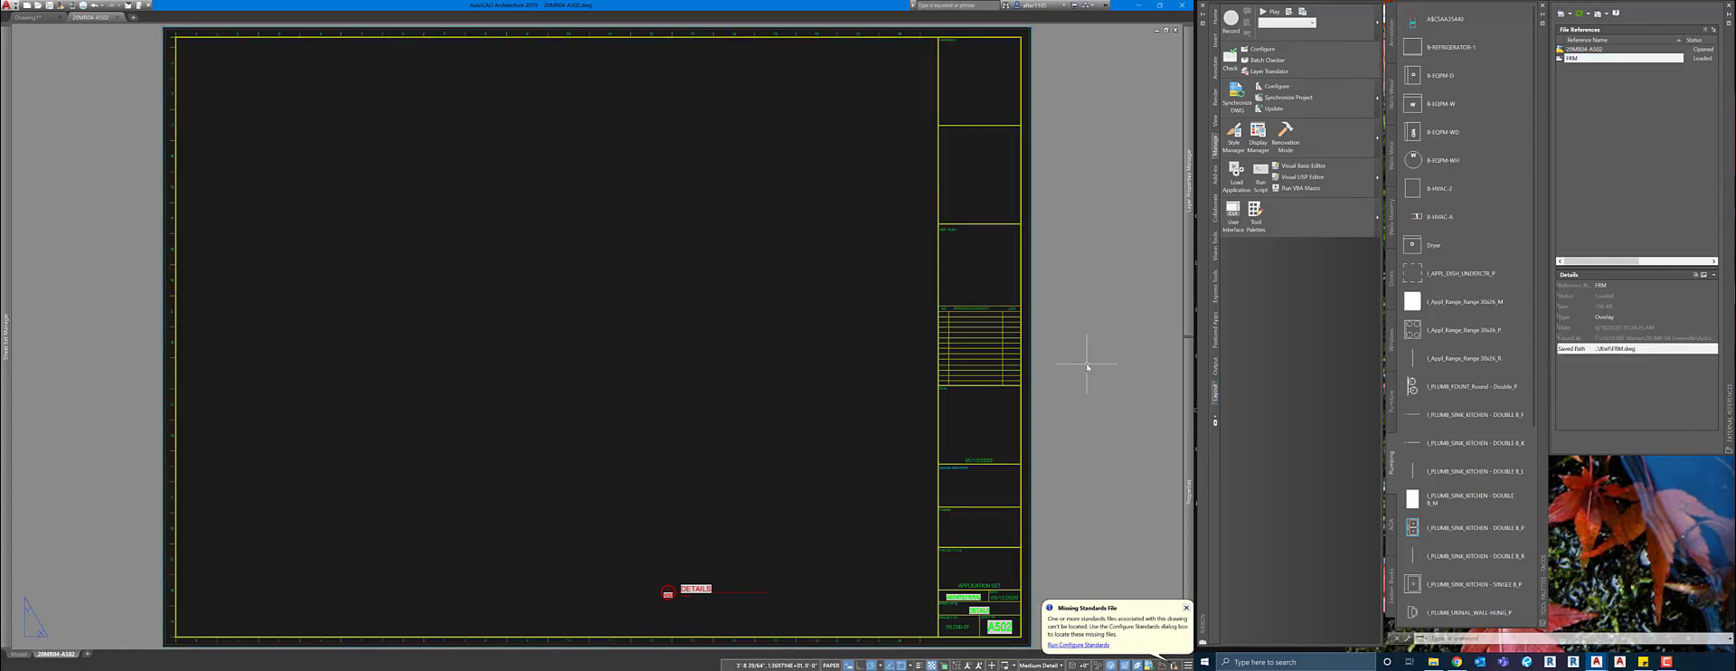
pyautogui.moveTo(3, 380)
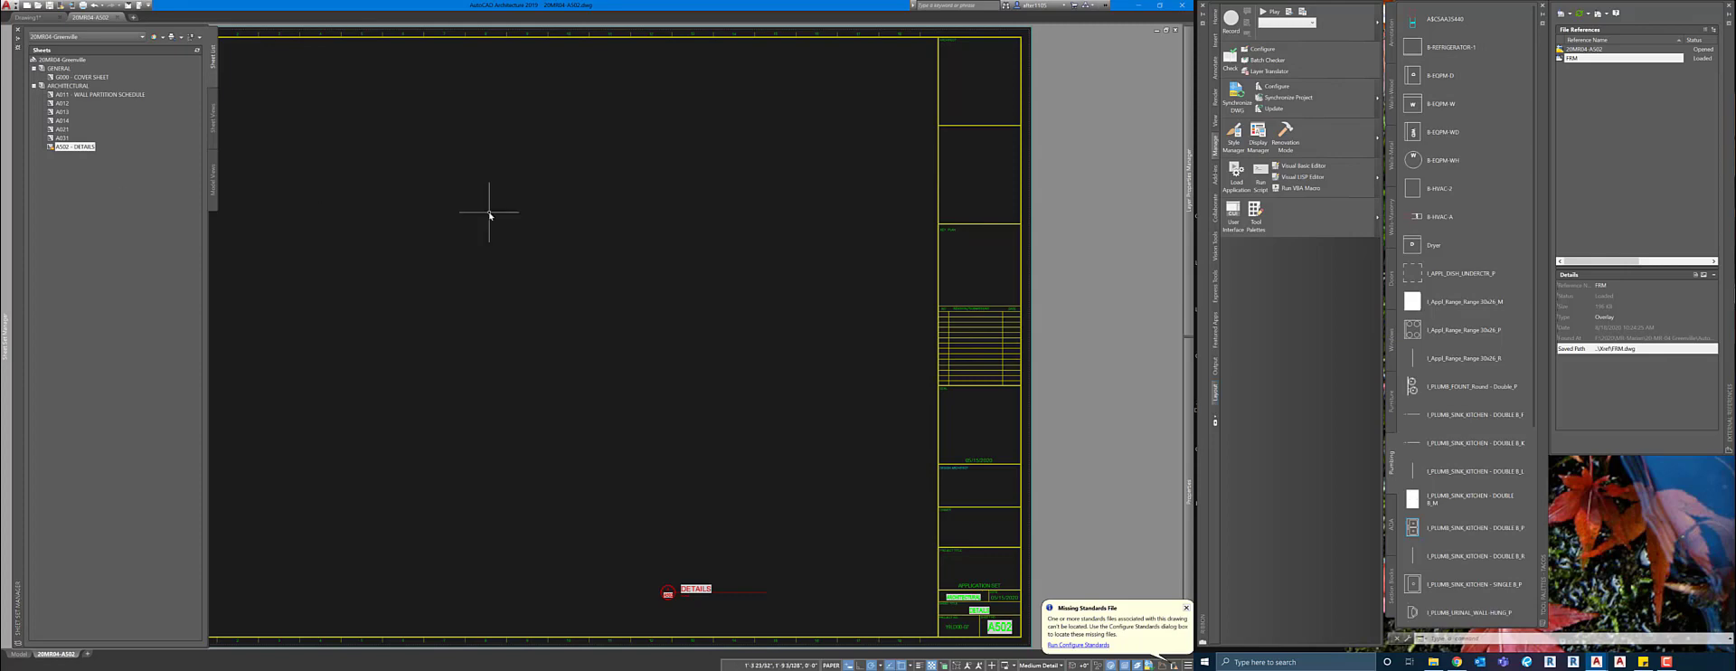
pyautogui.moveTo(44, 260)
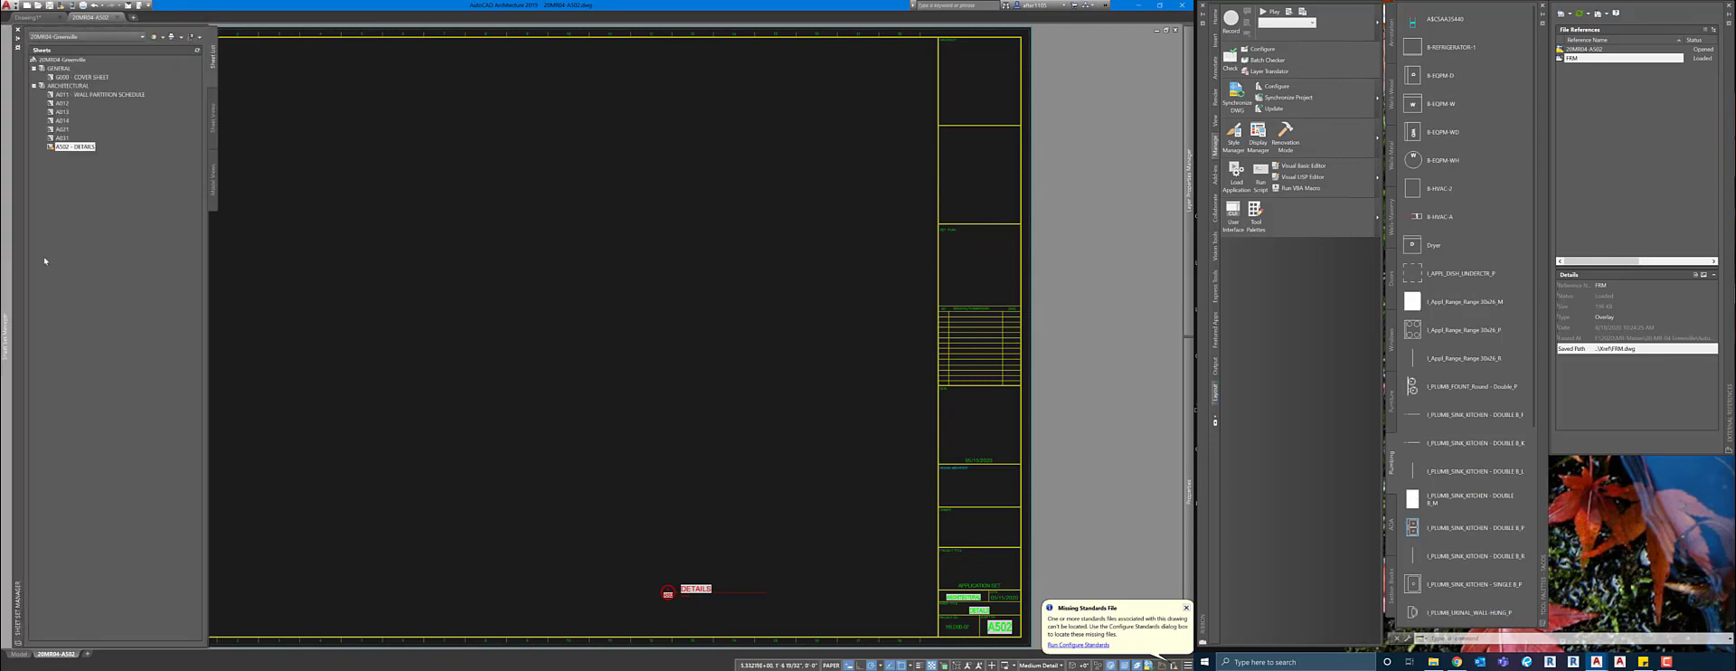